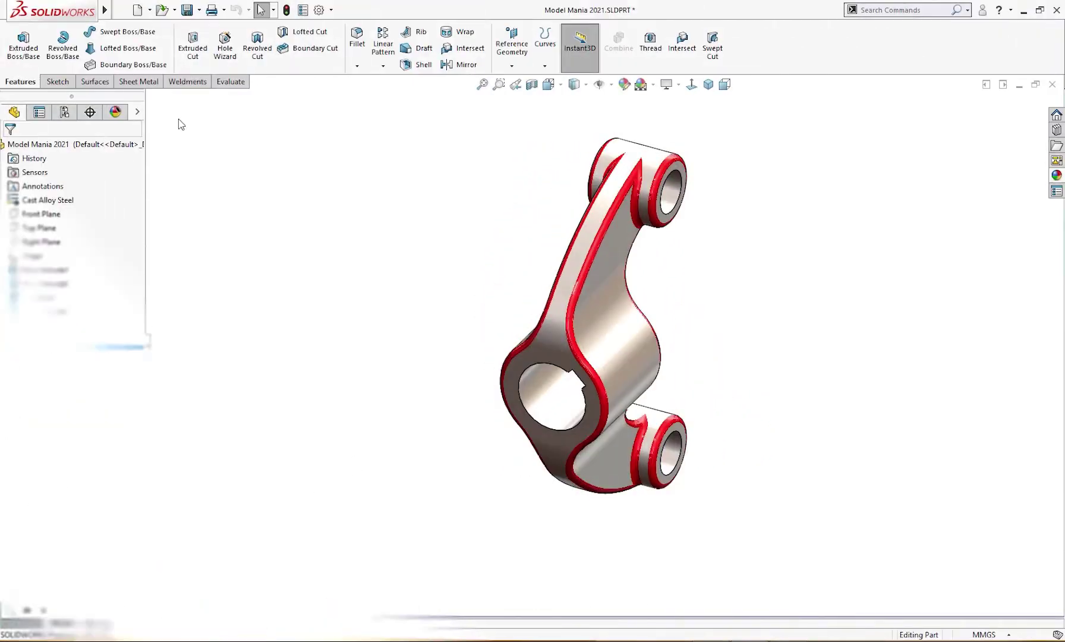
Step: Create a new part document and start a sketch on the Right Plane
left_click(138, 10)
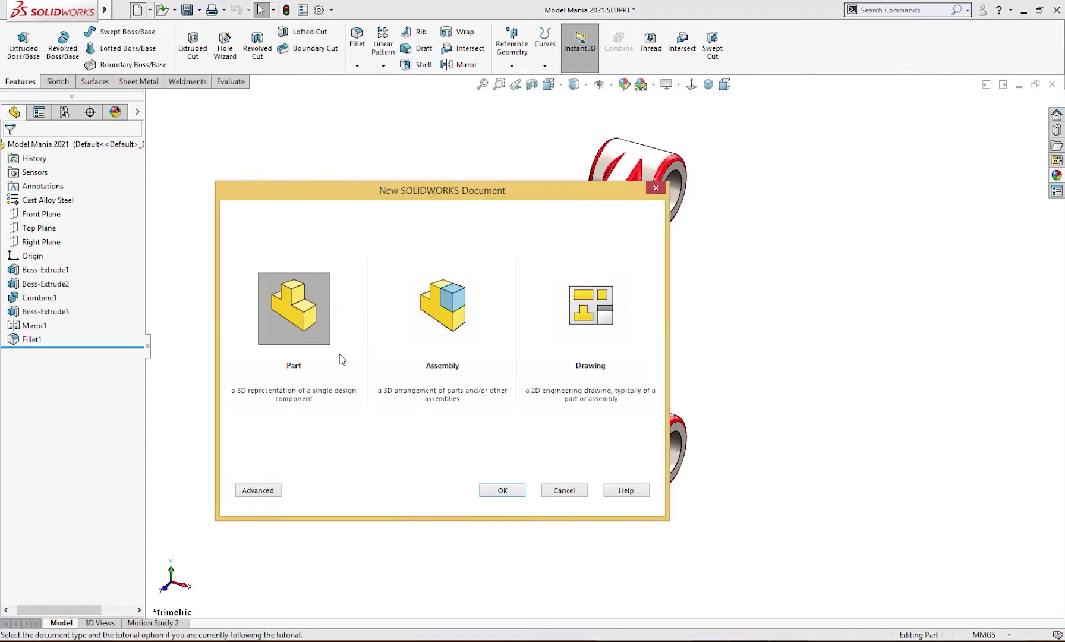
left_click(502, 491)
left_click(53, 243)
left_click(54, 244)
left_click(66, 227)
Step: Sketch two concentric circles directly above the origin, the inner one about 23 mm and the outer one 50 mm in diameter
right_click_drag(307, 271, 278, 270)
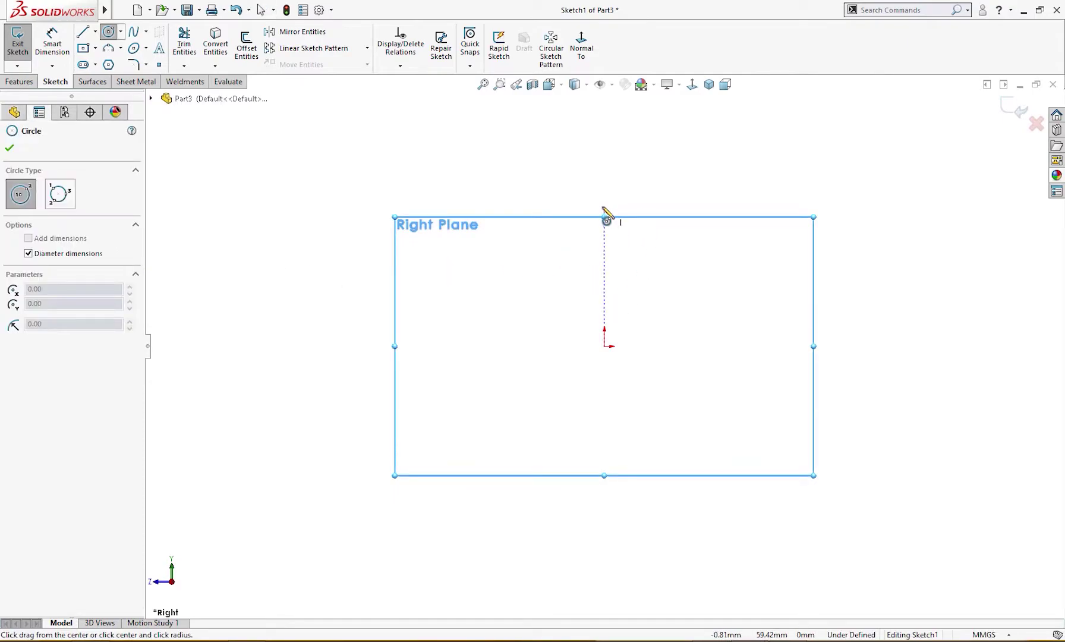
left_click(603, 207)
left_click(613, 234)
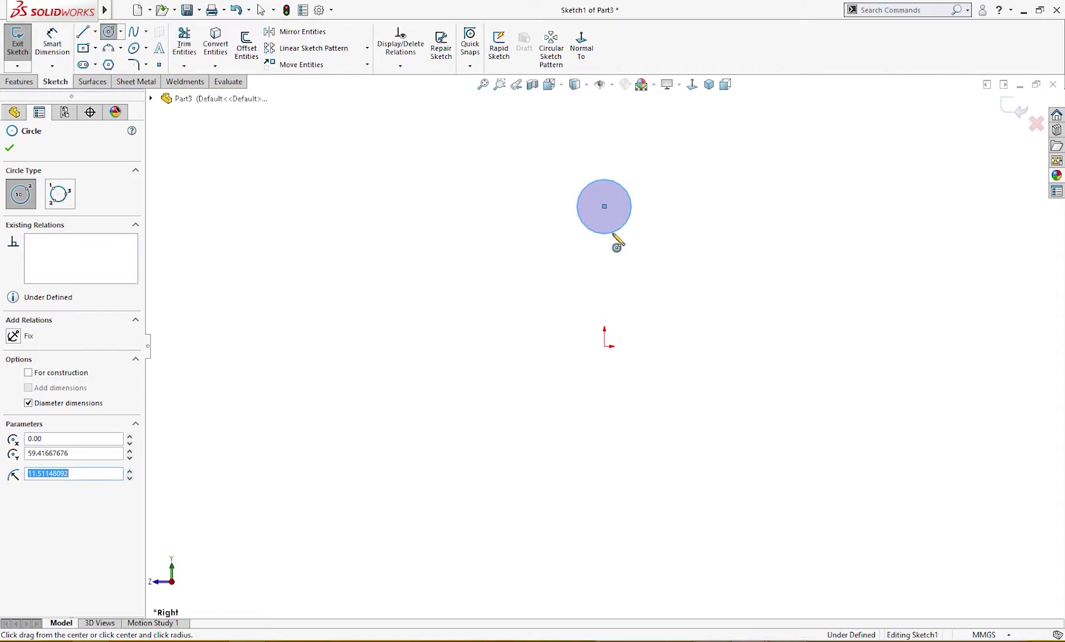
left_click(605, 206)
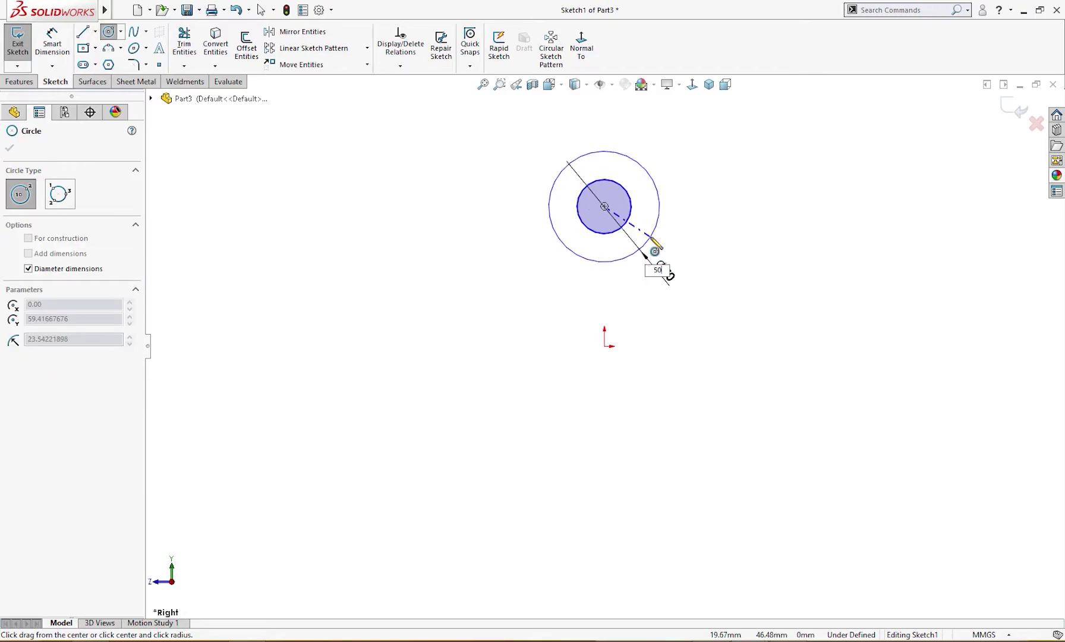
type("50")
key("Return")
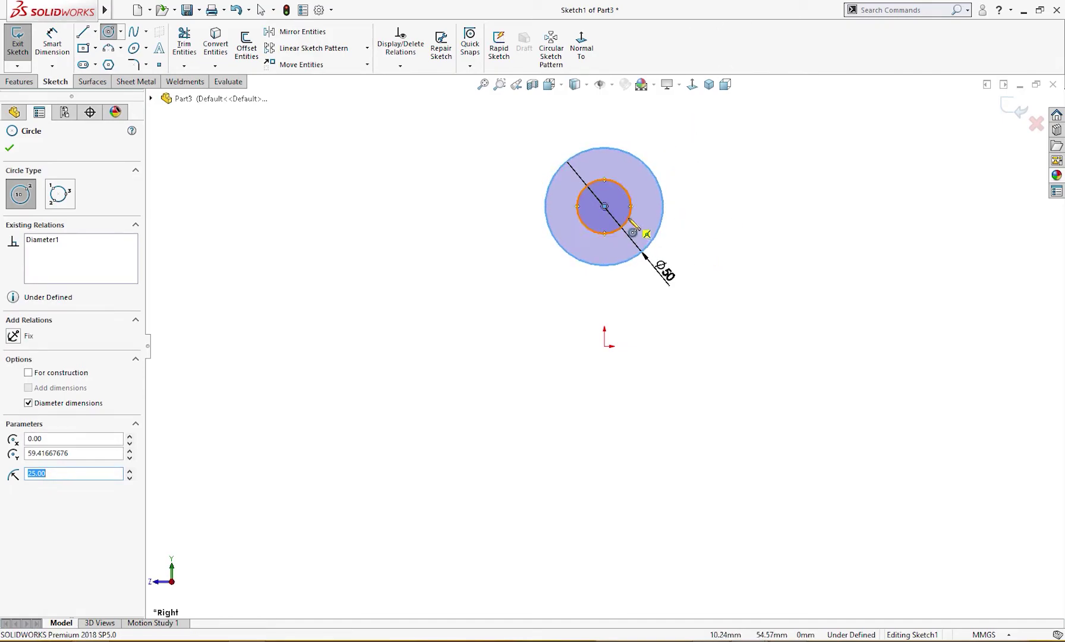
Step: Dimension the inner circle's diameter as 30 mm
right_click_drag(721, 271, 723, 206)
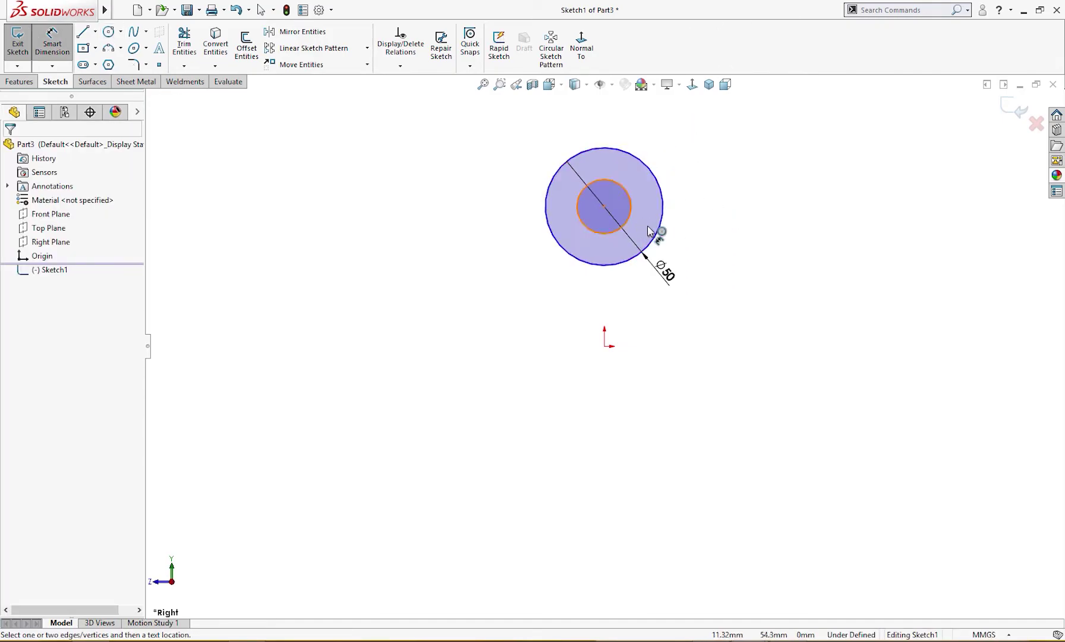
left_click(649, 231)
left_click(754, 238)
type("30")
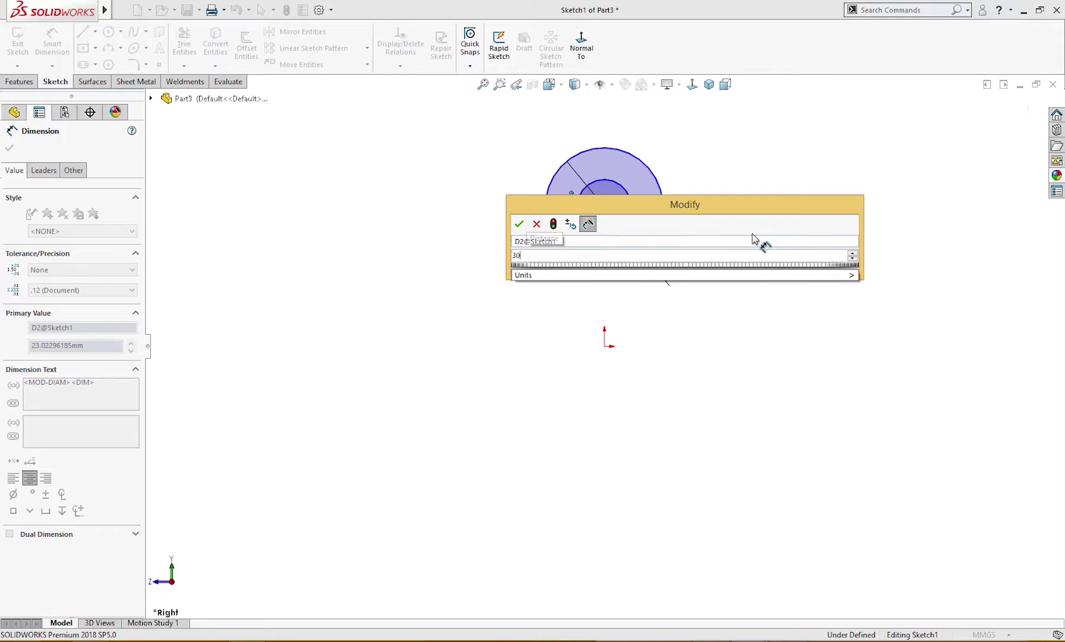
key("Return")
key("Escape")
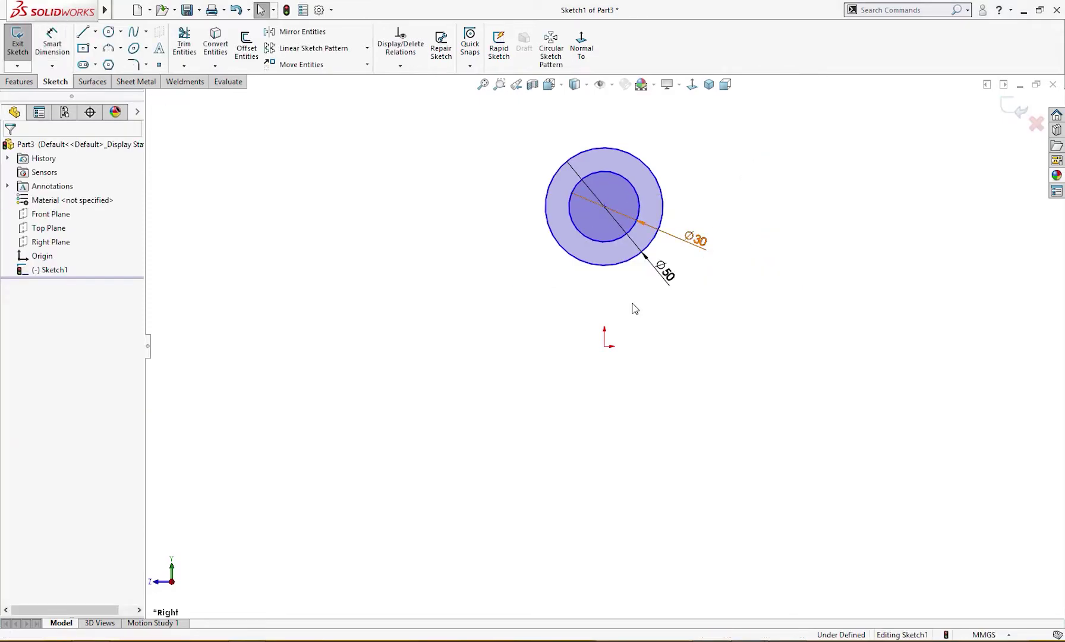
Step: Dimension the vertical distance between the origin and the circles' centre as 100 mm
right_click_drag(515, 314, 473, 360)
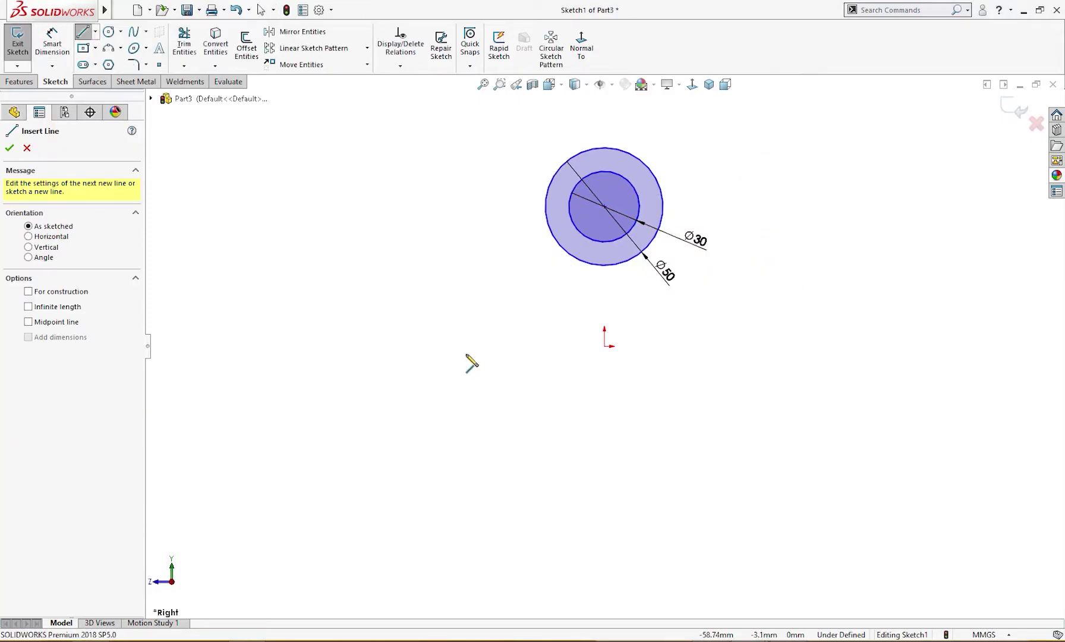
right_click_drag(663, 347, 667, 303)
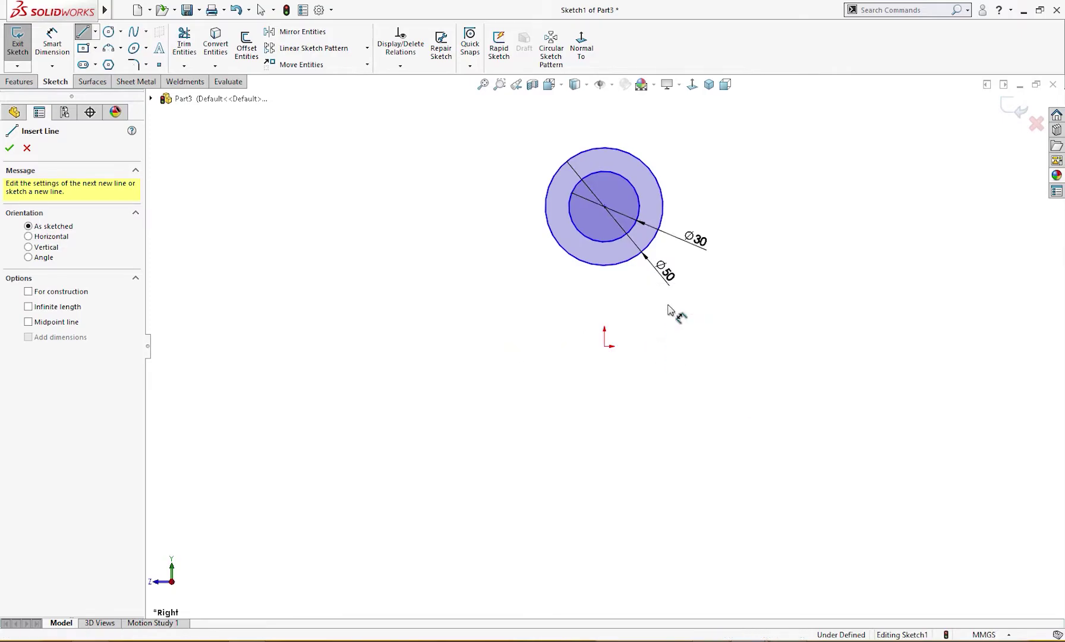
left_click(638, 260)
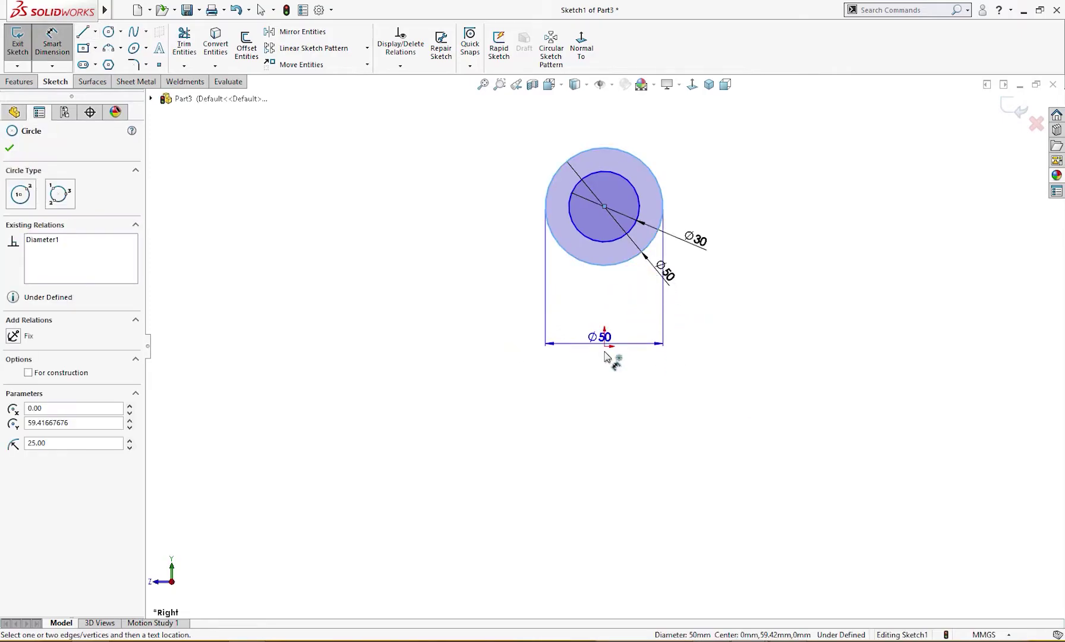
left_click(604, 346)
left_click(776, 300)
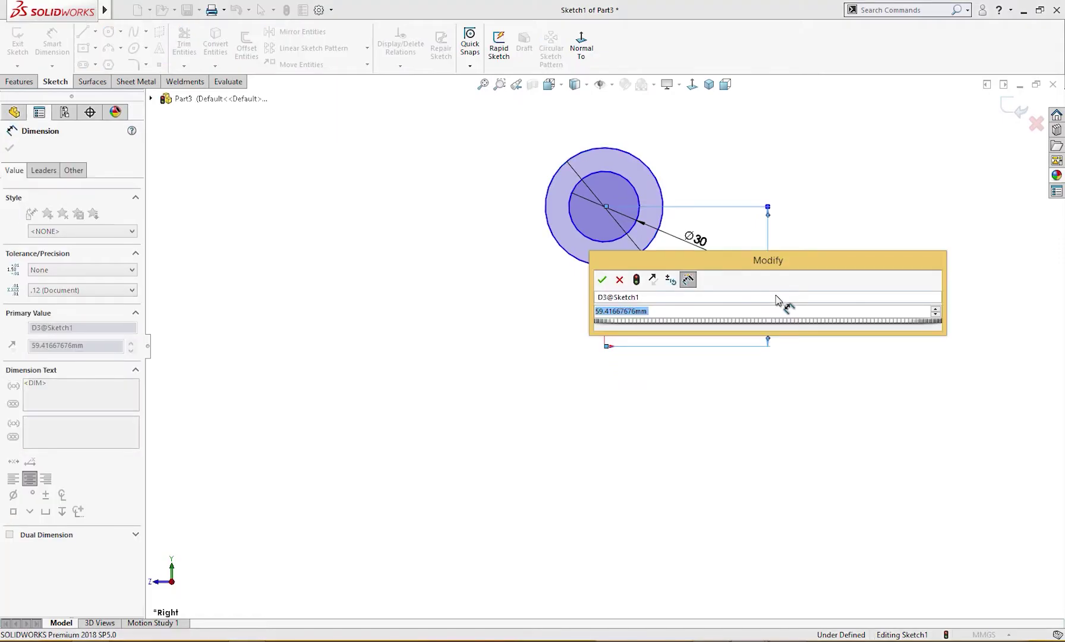
type("100")
key("Return")
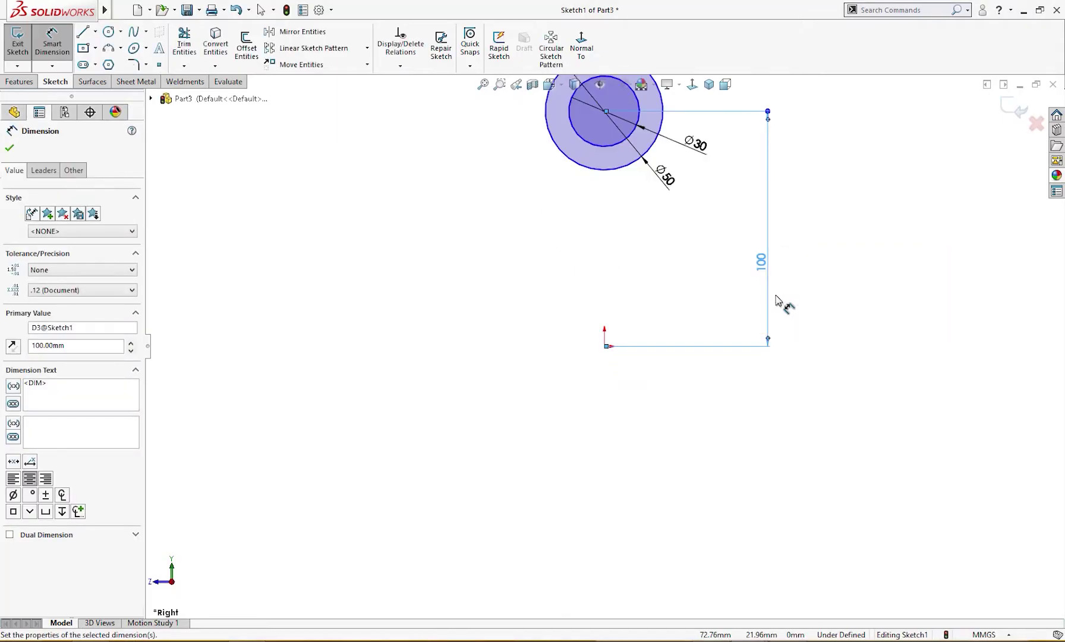
Step: Check the reference drawing and sketch a vertical line about 43 mm long, continued by a tangent arc of about 36 mm radius ending on the outer circle
left_click(714, 580)
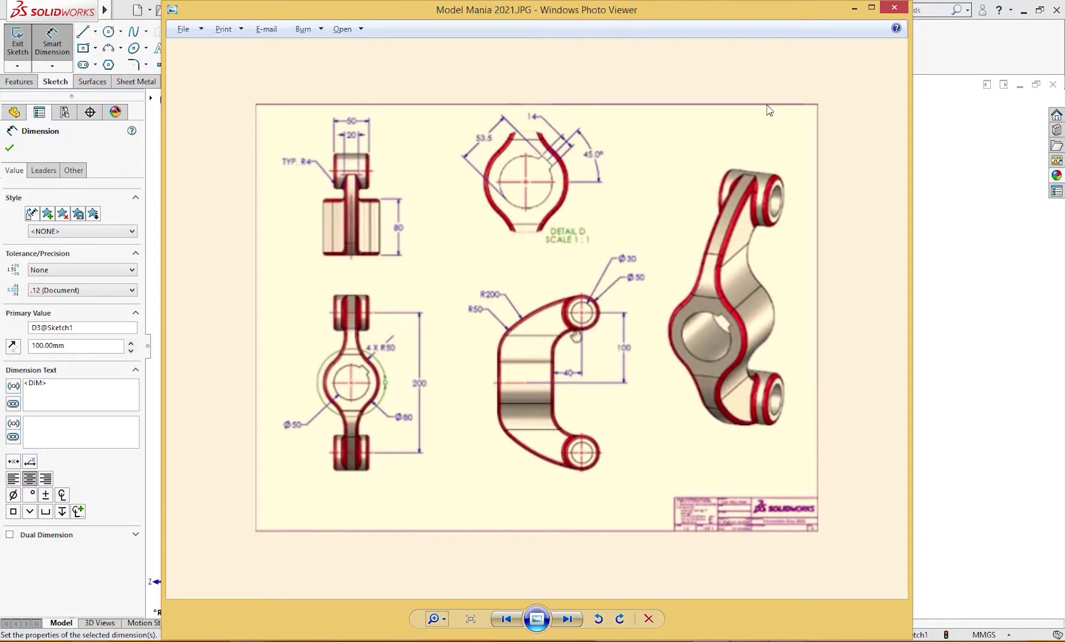
left_click(853, 8)
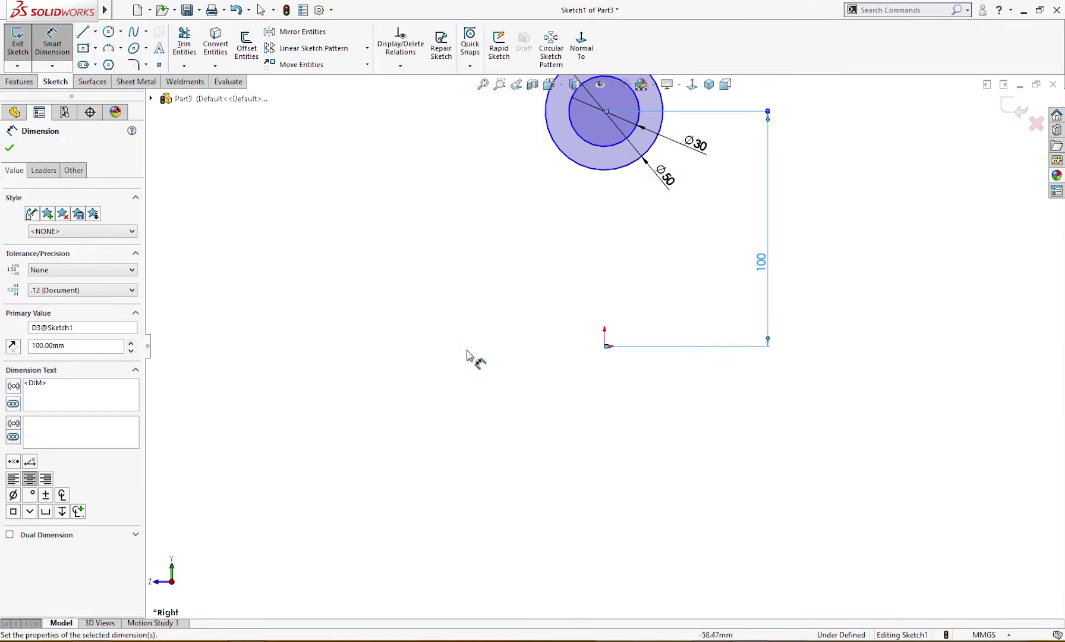
right_click_drag(542, 361, 493, 411)
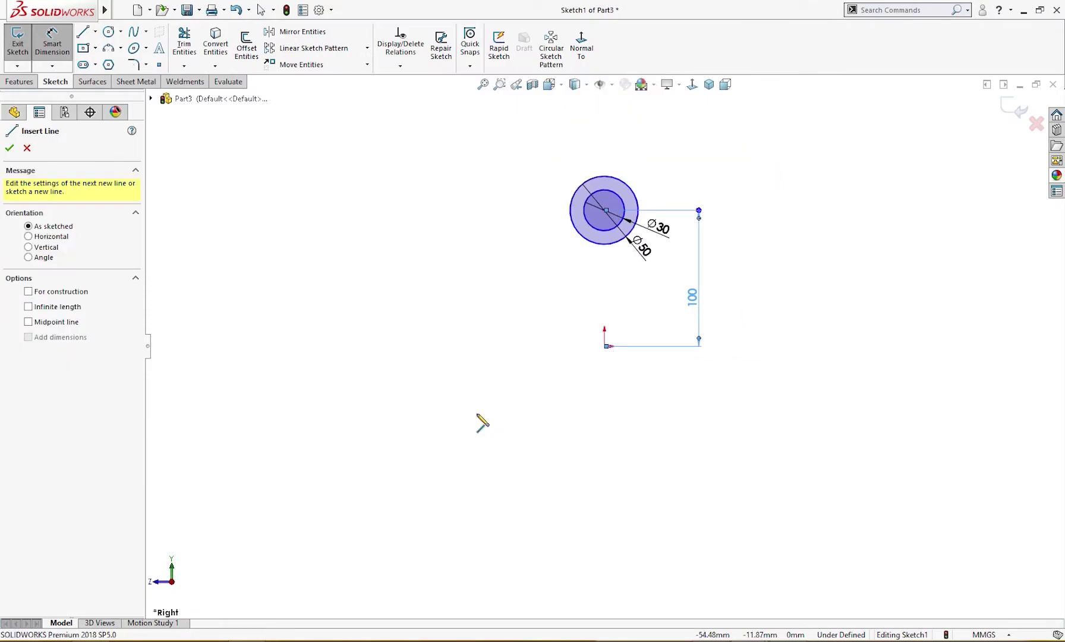
left_click(524, 346)
left_click(524, 288)
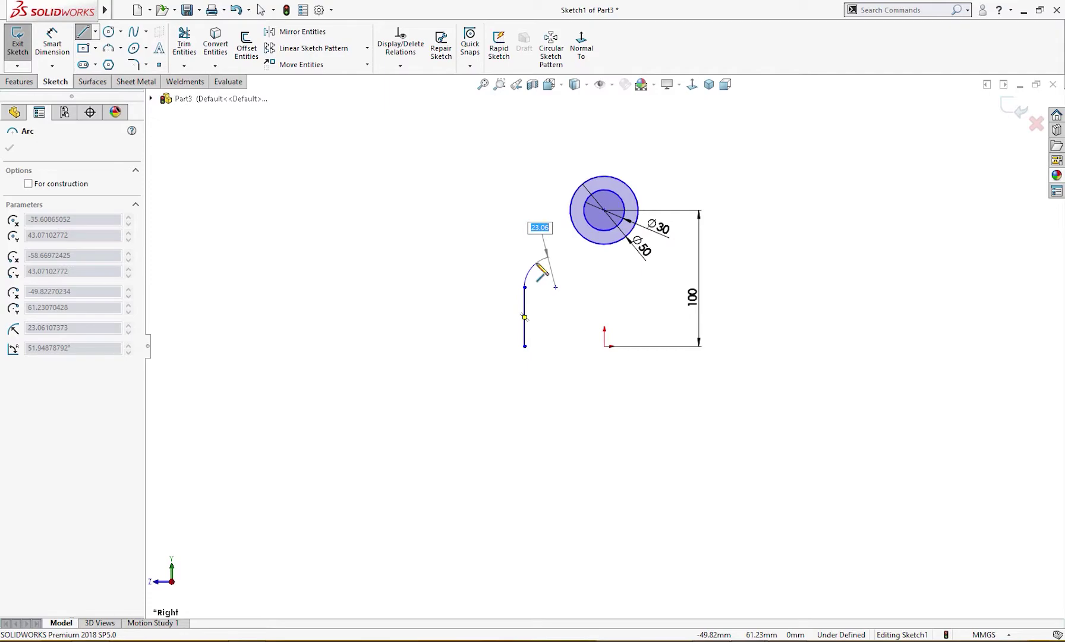
left_click(596, 244)
key("Escape")
Step: Dimension the horizontal distance from the origin to the vertical line's lower endpoint as 40 mm
right_click_drag(599, 453, 585, 370)
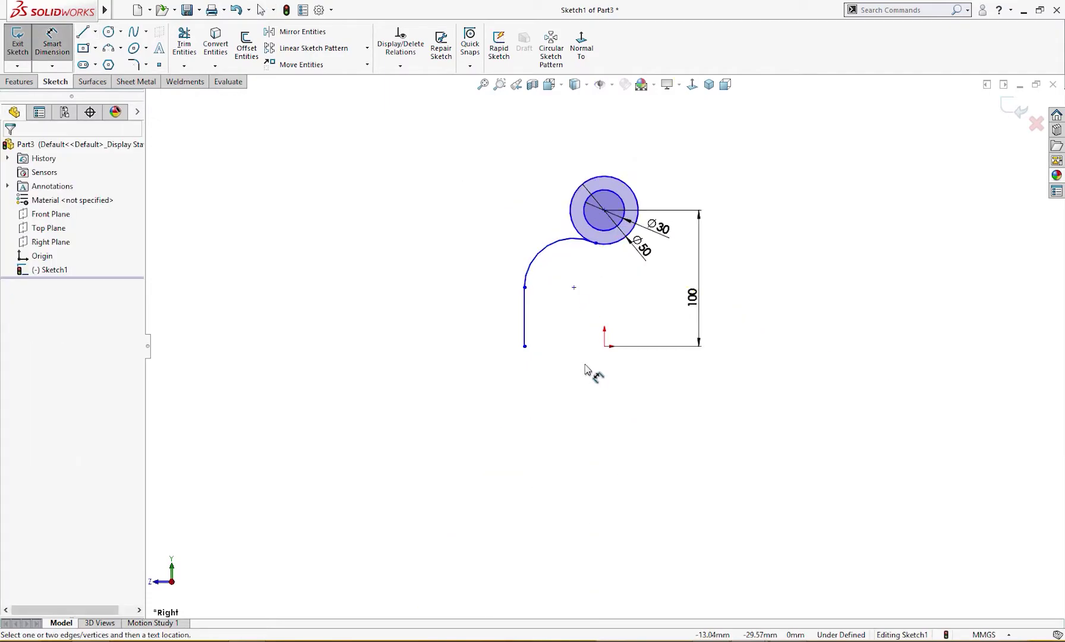
left_click(605, 347)
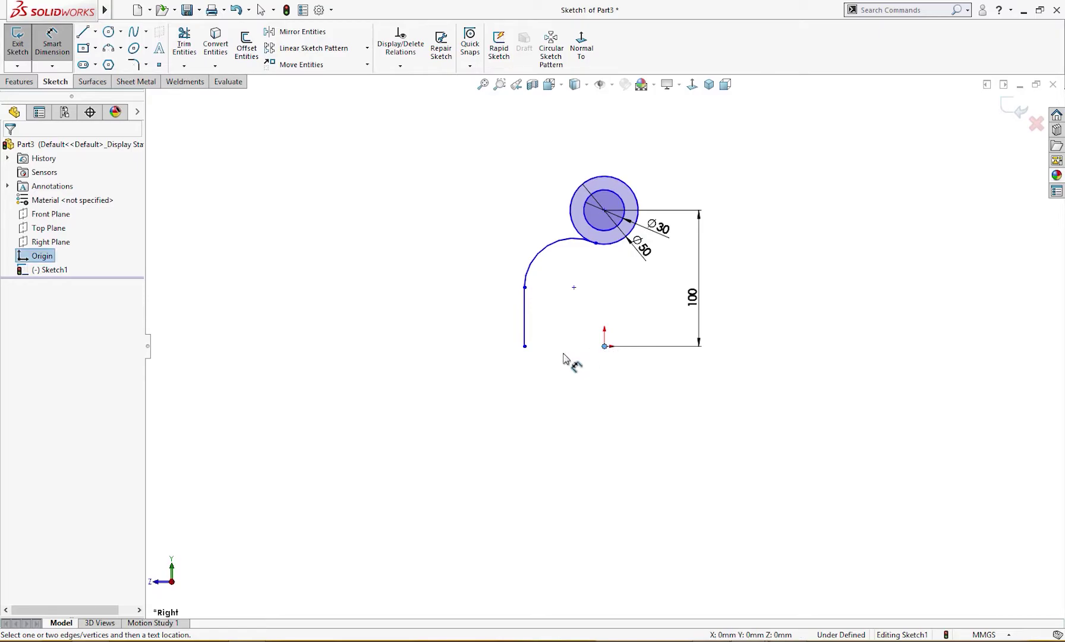
left_click(524, 348)
left_click(565, 398)
type("40")
key("Return")
key("Escape")
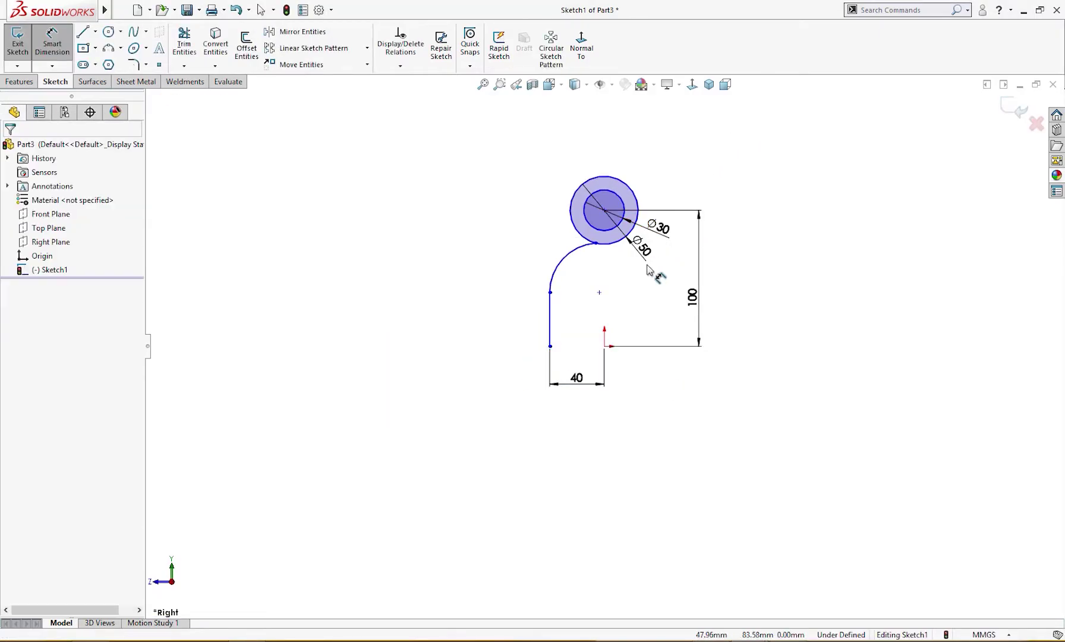
Step: Make the arc tangent to the 50 mm outer circle
scroll(620, 243, "down", 3)
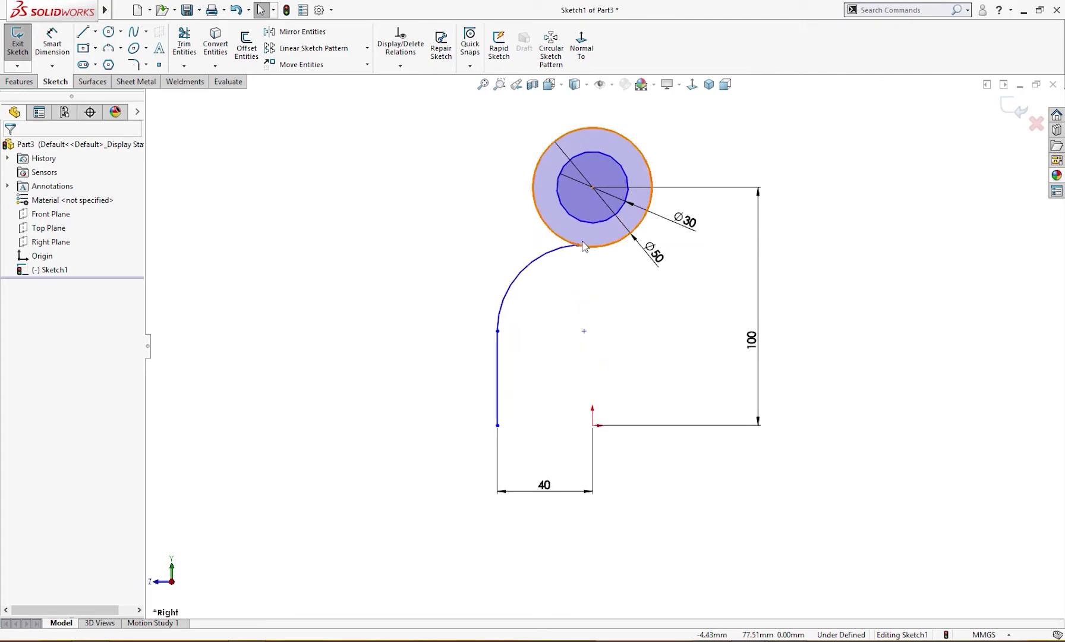
left_click(582, 245)
left_click(568, 250, "ctrl")
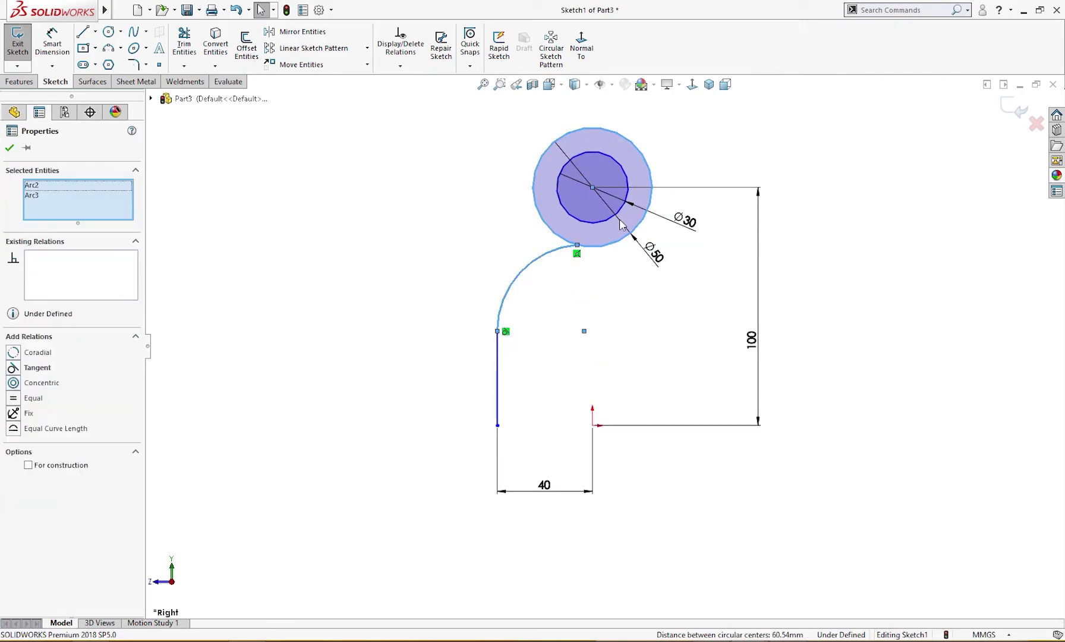
left_click(622, 190)
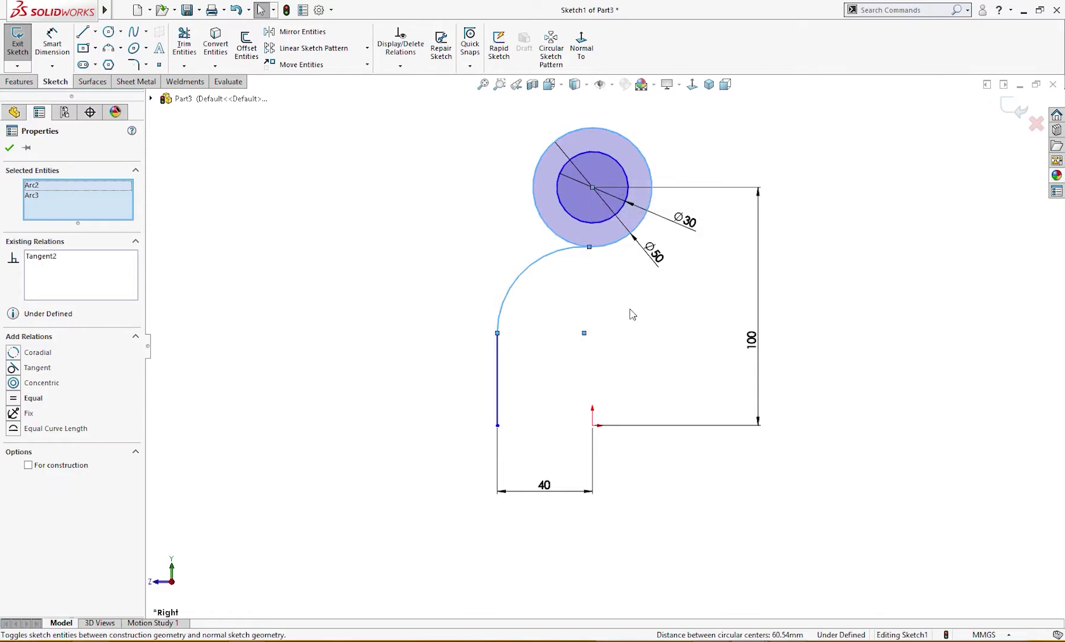
left_click(630, 313)
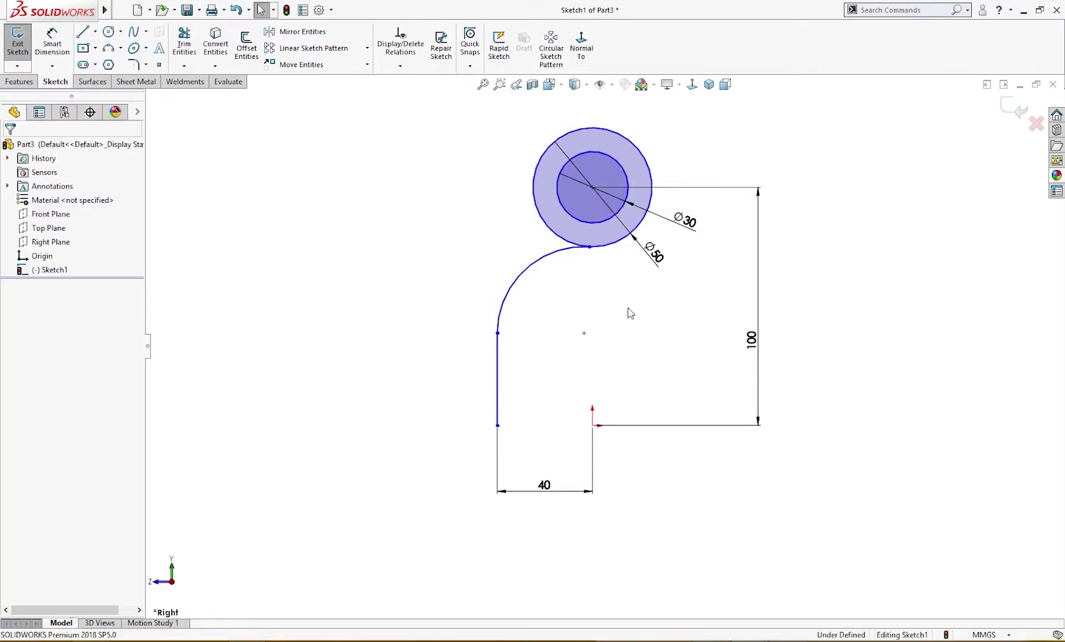
Step: Add a Vertical relation between the origin and the arc's centre point
left_click(593, 423)
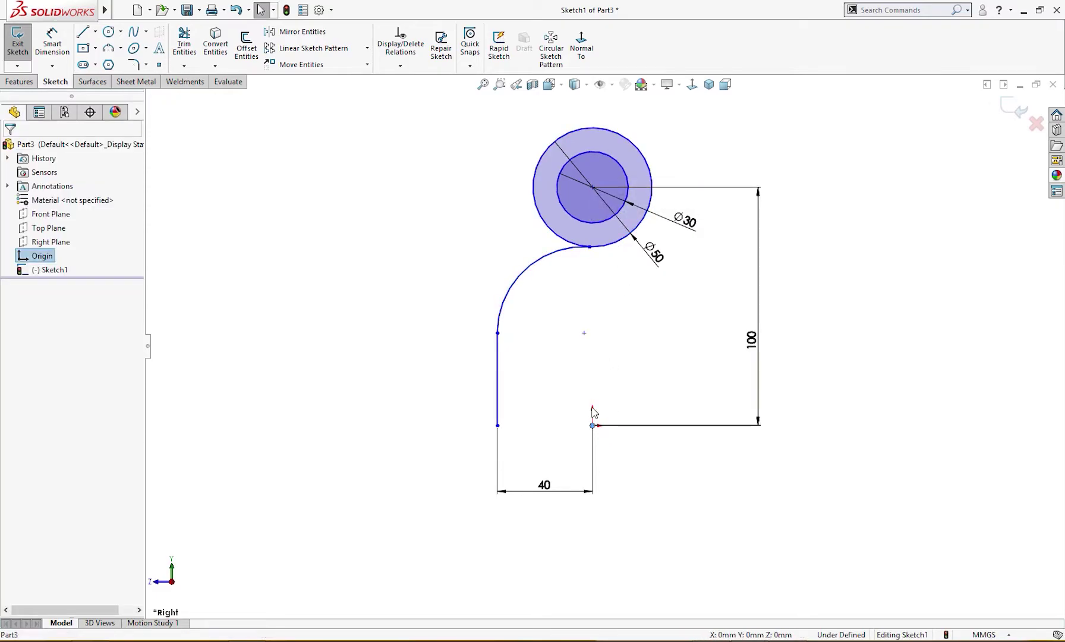
left_click(584, 333, "ctrl")
left_click(644, 284)
left_click(632, 328)
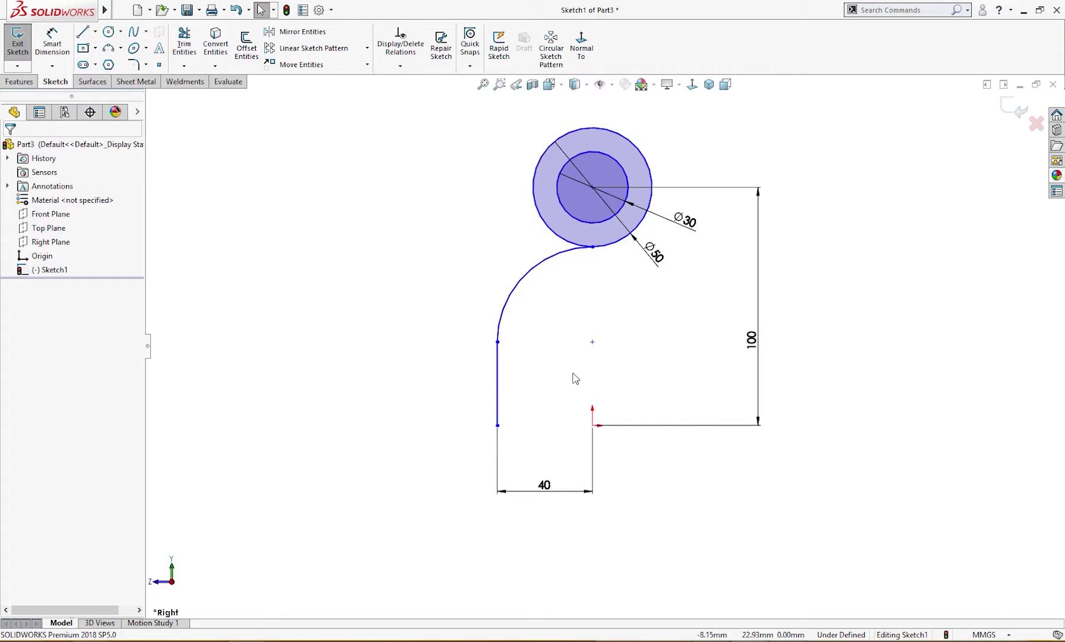
Step: Add a Vertical relation between the circles' centre and the origin
right_click_drag(569, 380, 566, 339)
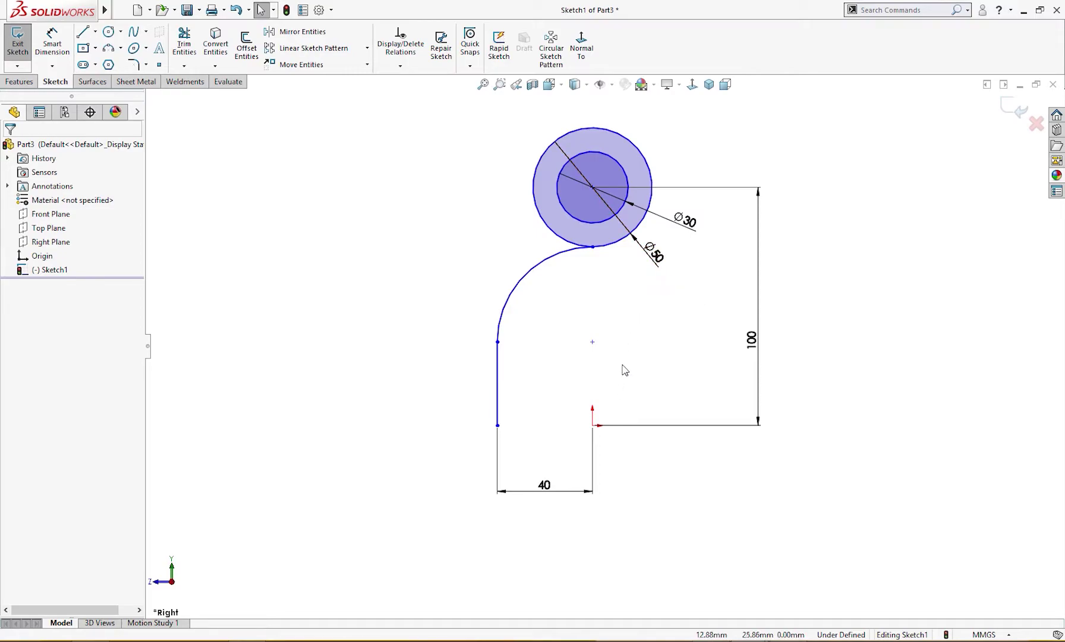
left_click_drag(592, 187, 594, 189)
left_click(625, 298)
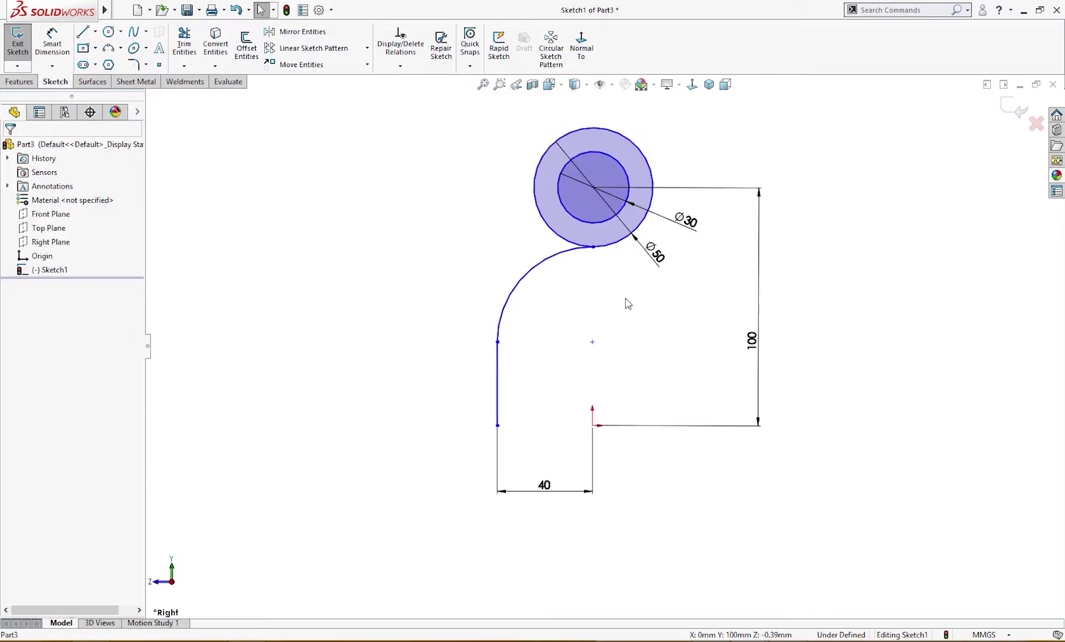
left_click(593, 188)
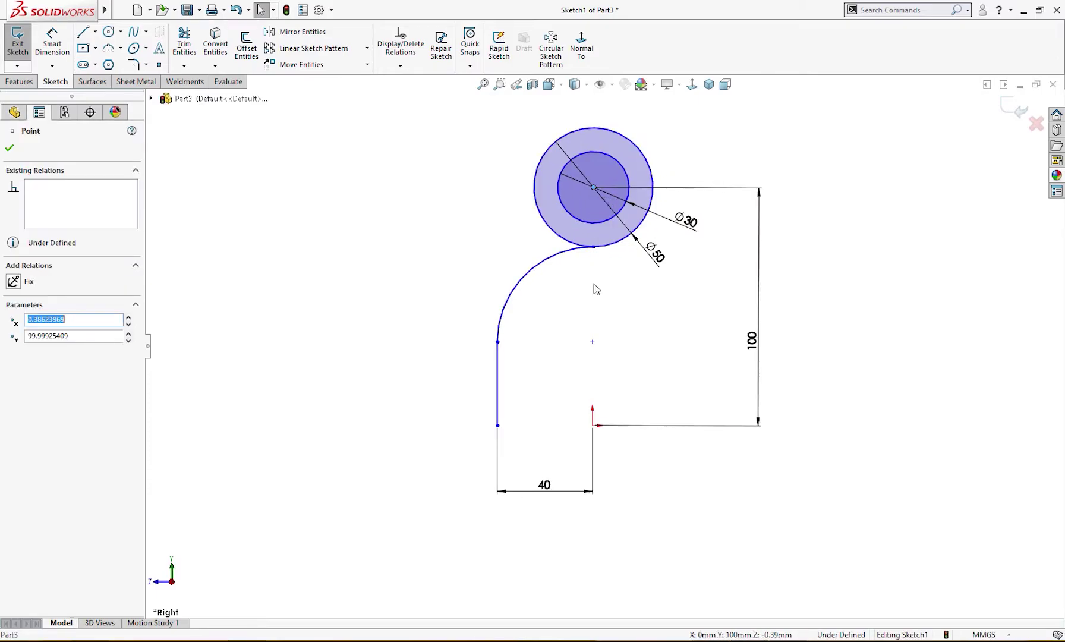
left_click(593, 425, "ctrl")
left_click(650, 370)
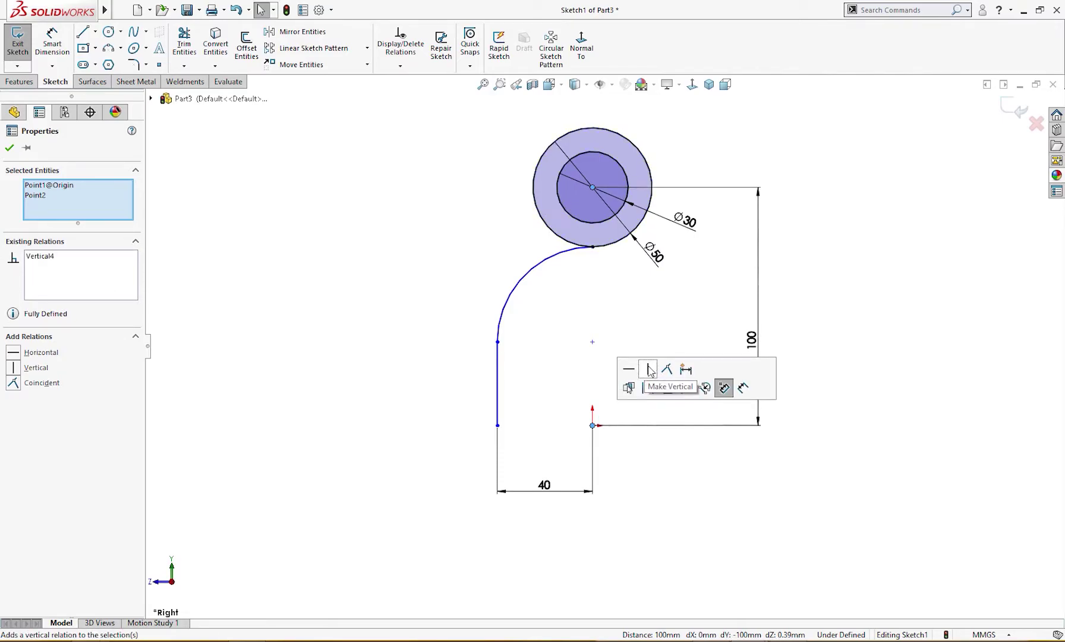
left_click(607, 344)
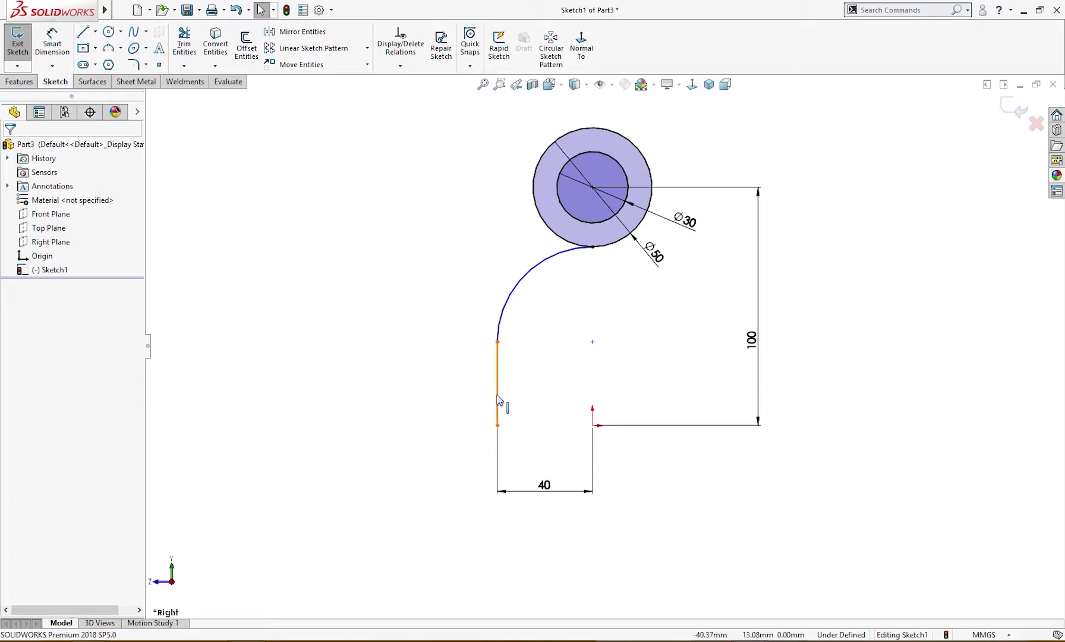
Step: Add a Horizontal relation between the vertical line's lower endpoint and the origin
left_click(497, 426)
left_click(593, 427, "ctrl")
left_click(594, 426, "ctrl")
left_click(630, 372)
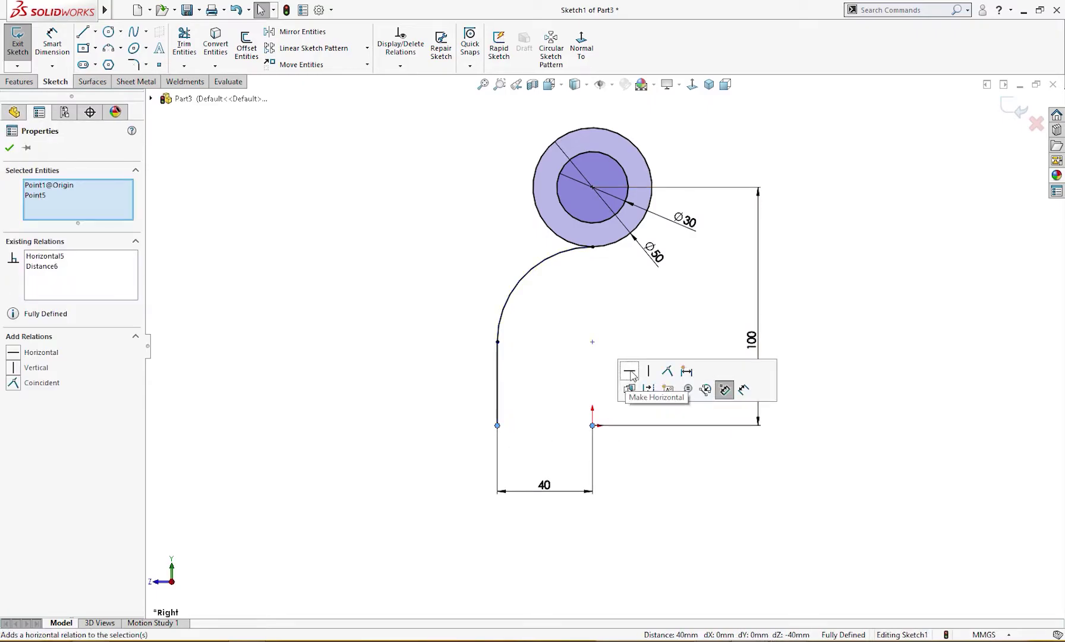
left_click(599, 359)
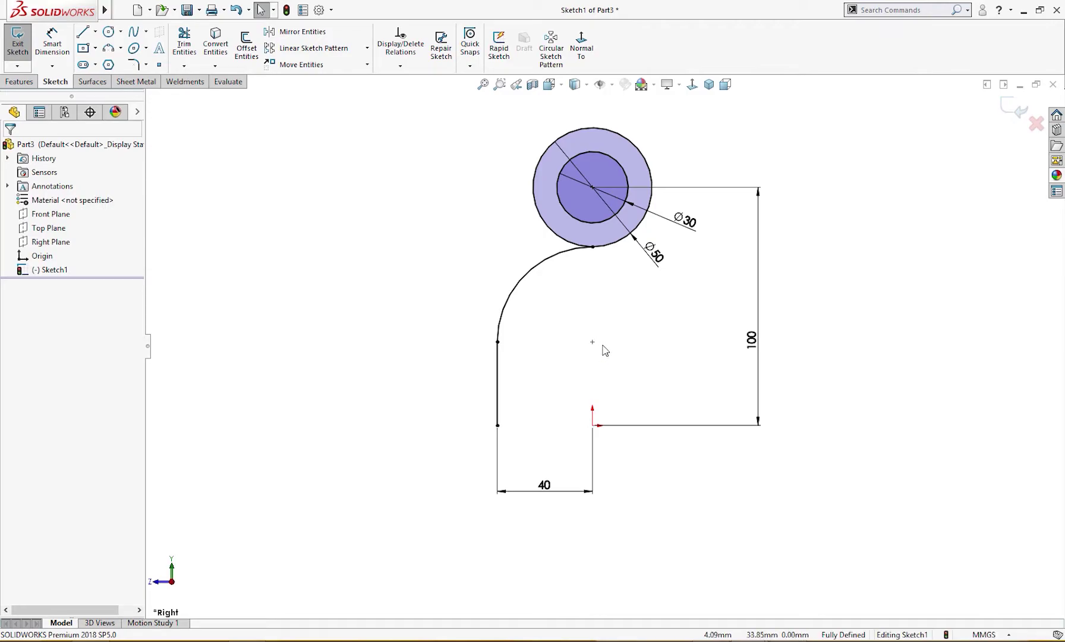
Step: Sketch a vertical line about 40 mm long left of the profile, continuing into a tangent arc of about 14 mm radius
right_click(603, 346)
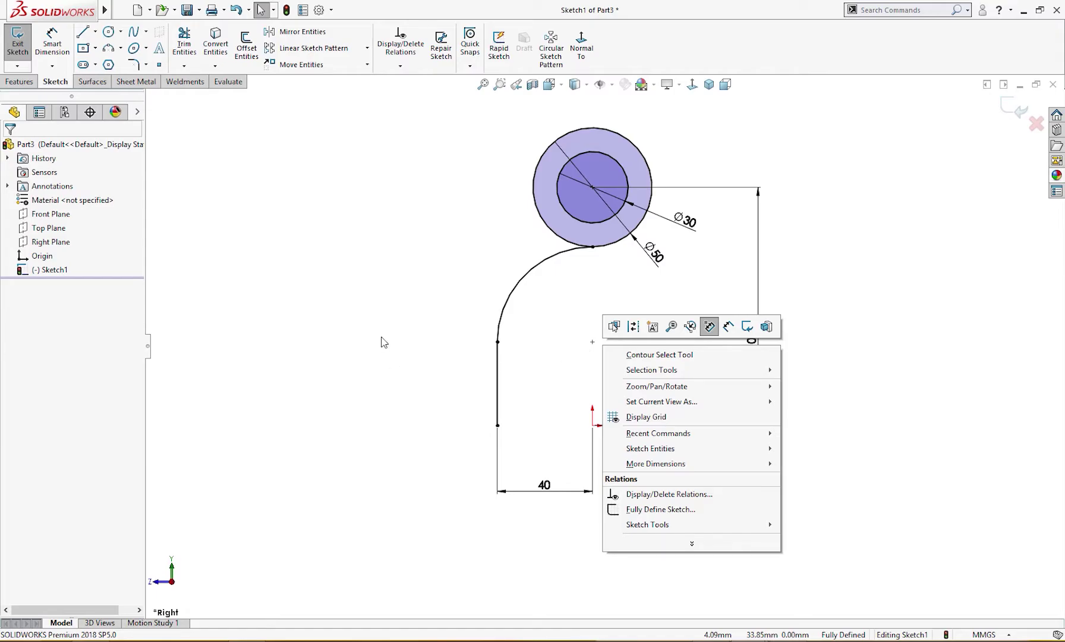
key("Escape")
key("l")
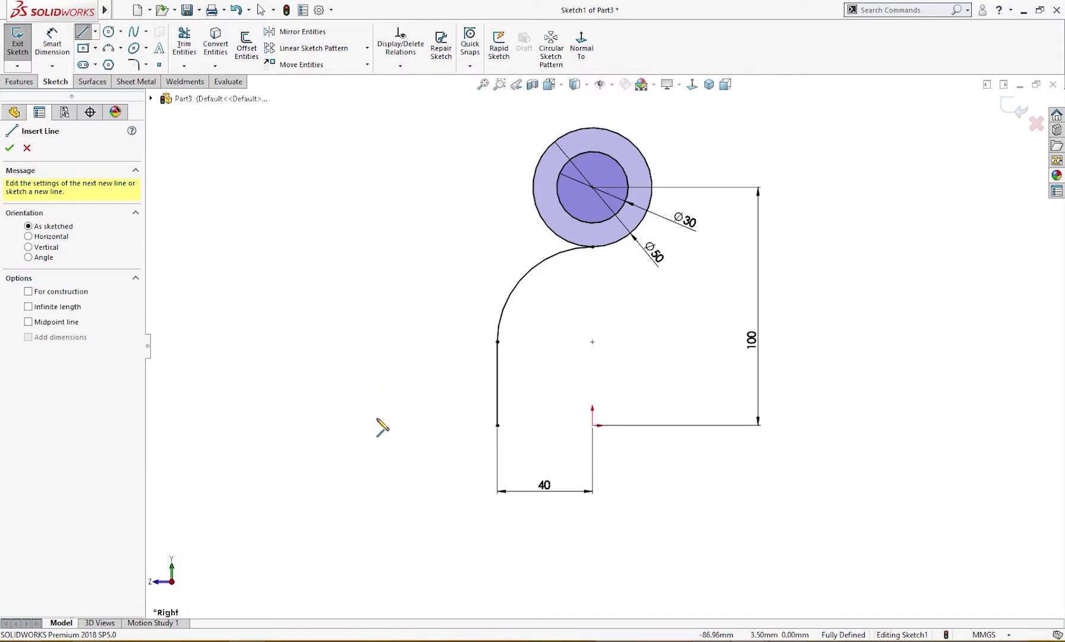
left_click(367, 425)
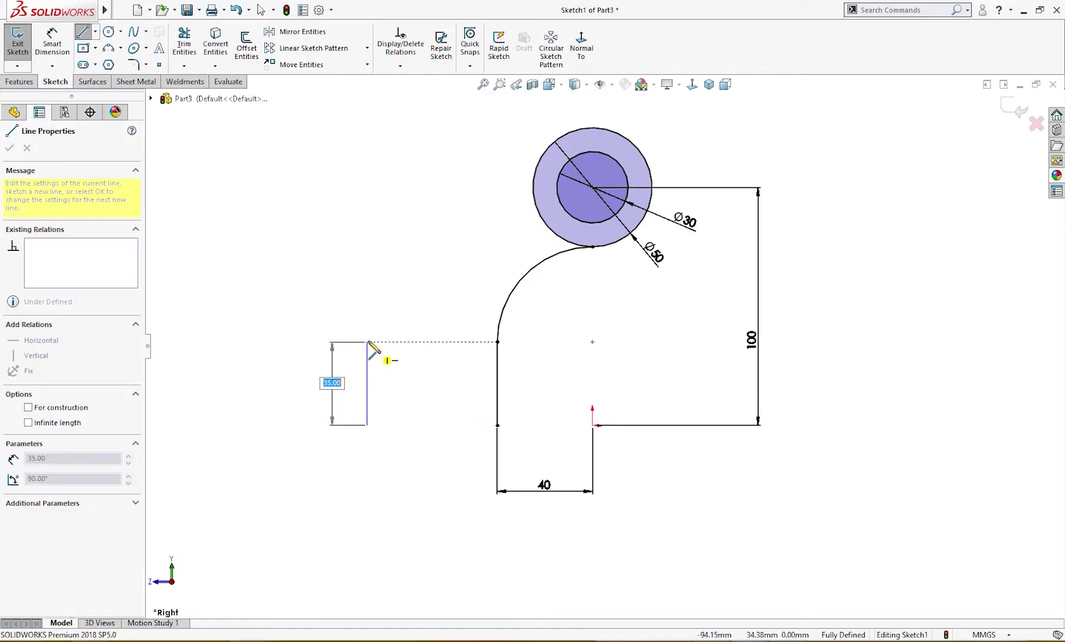
left_click(366, 331)
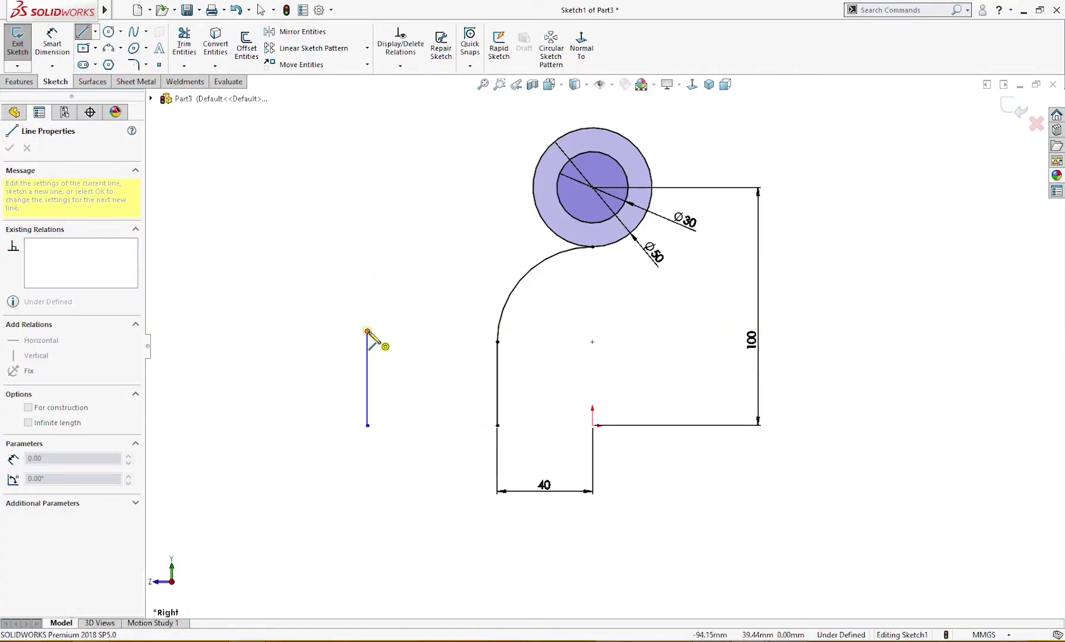
left_click(387, 300)
key("Escape")
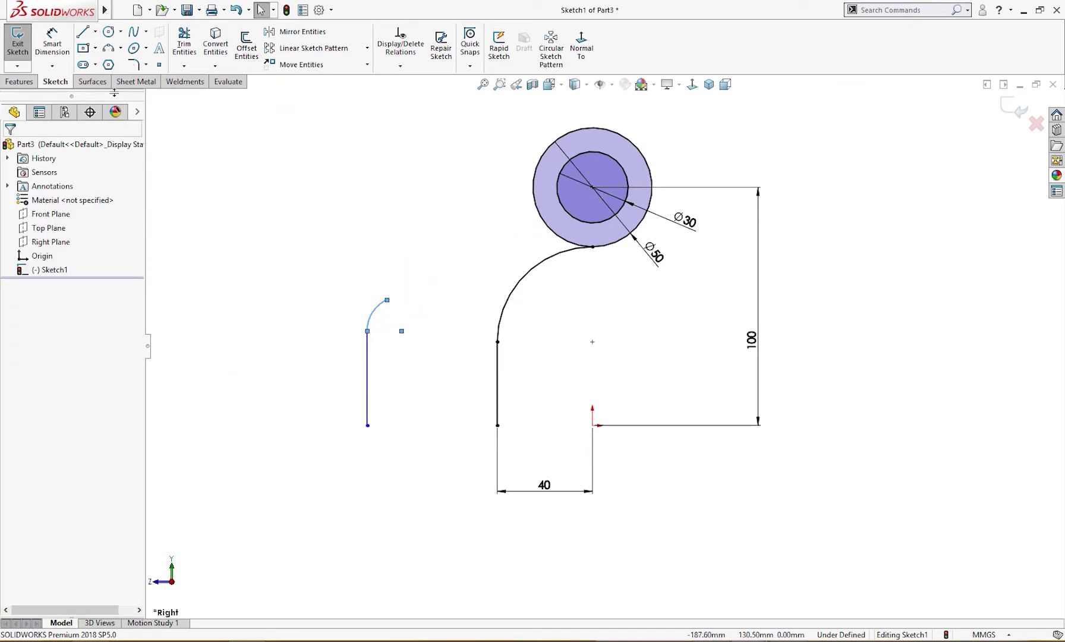
Step: Sketch a three-point arc of about 101 mm radius from the small arc's free end to the upper-left of the 50 mm circle
left_click(108, 47)
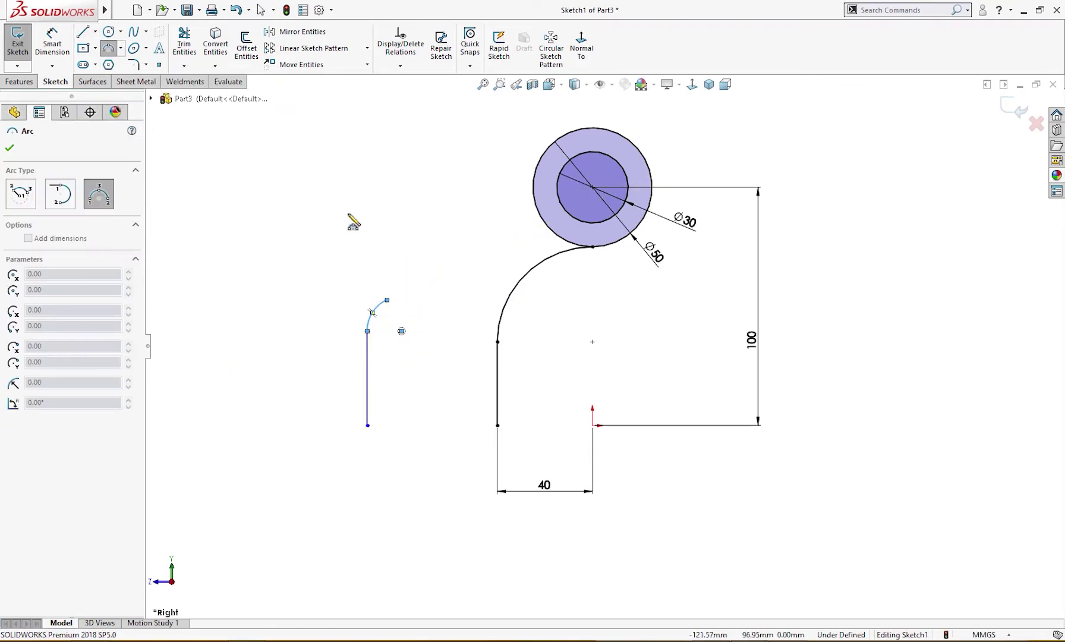
left_click(387, 300)
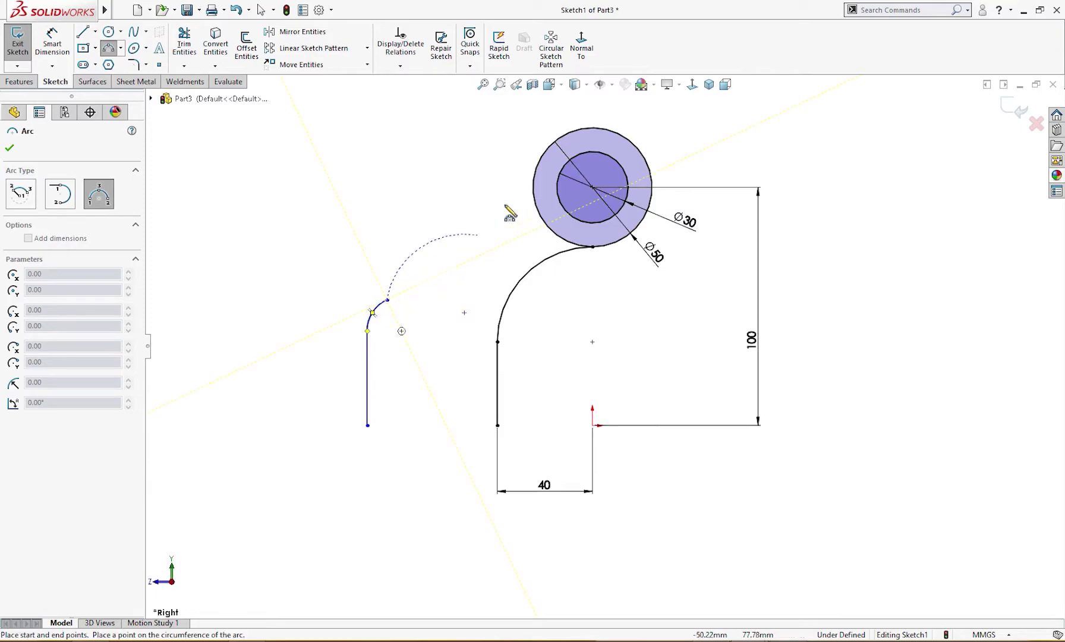
left_click(564, 136)
left_click(485, 174)
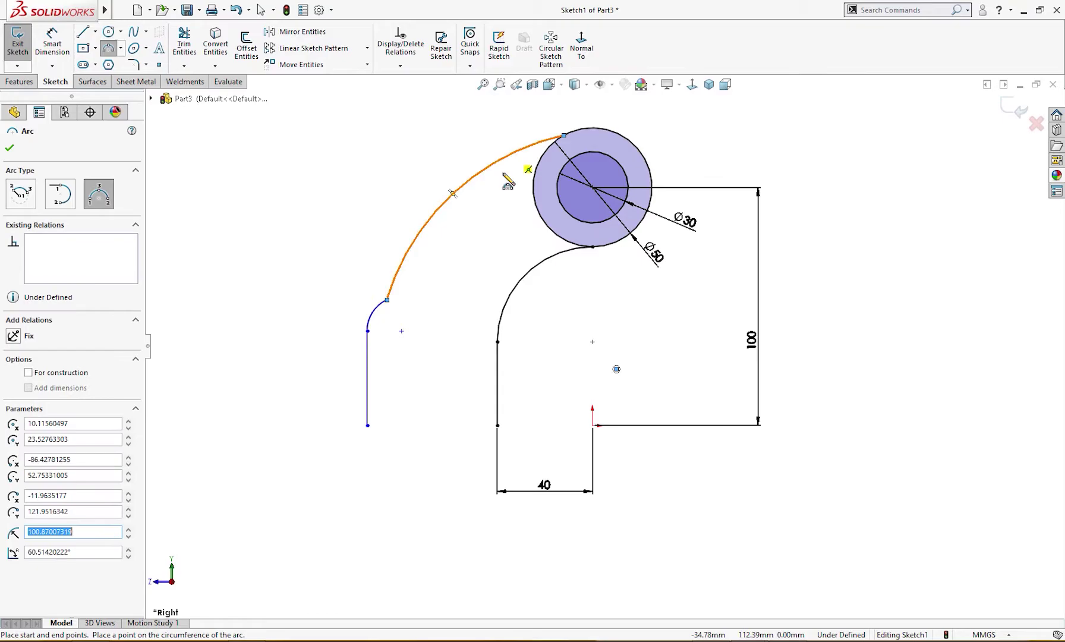
key("Escape")
Step: Make the small arc tangent to the long arc and pull their shared endpoint upward to enlarge the small arc
left_click_drag(412, 284, 374, 315)
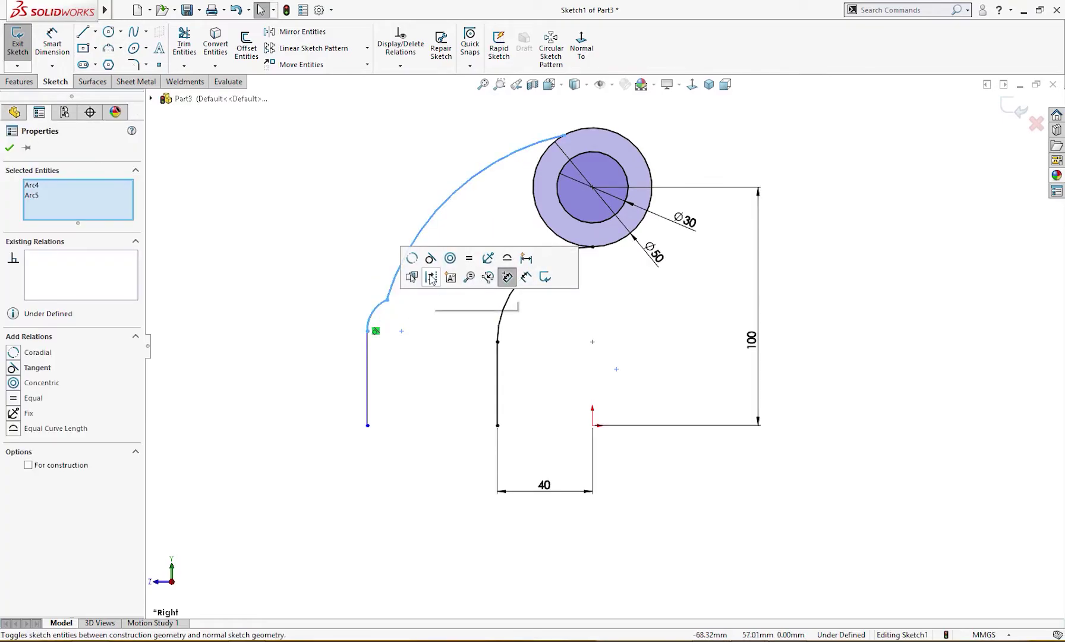
left_click(430, 260)
left_click(417, 330)
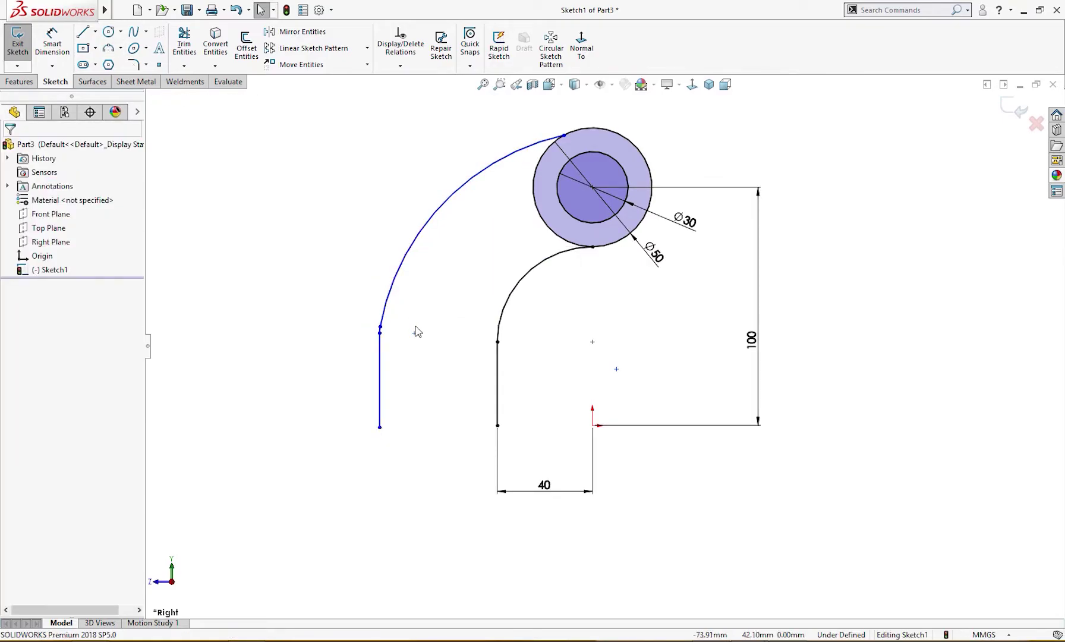
scroll(382, 331, "down", 3)
left_click_drag(391, 334, 402, 293)
scroll(487, 310, "up", 3)
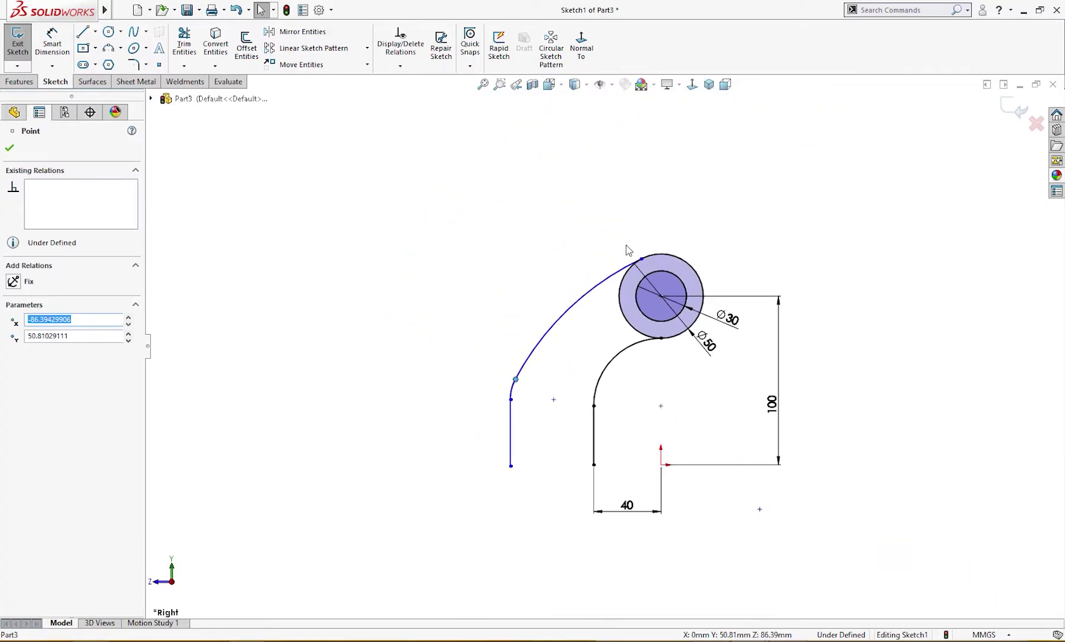
Step: Add a Tangent relation between the long outer arc and the 50 mm circle
left_click(630, 252)
scroll(658, 281, "down", 4)
left_click_drag(639, 306, 616, 335)
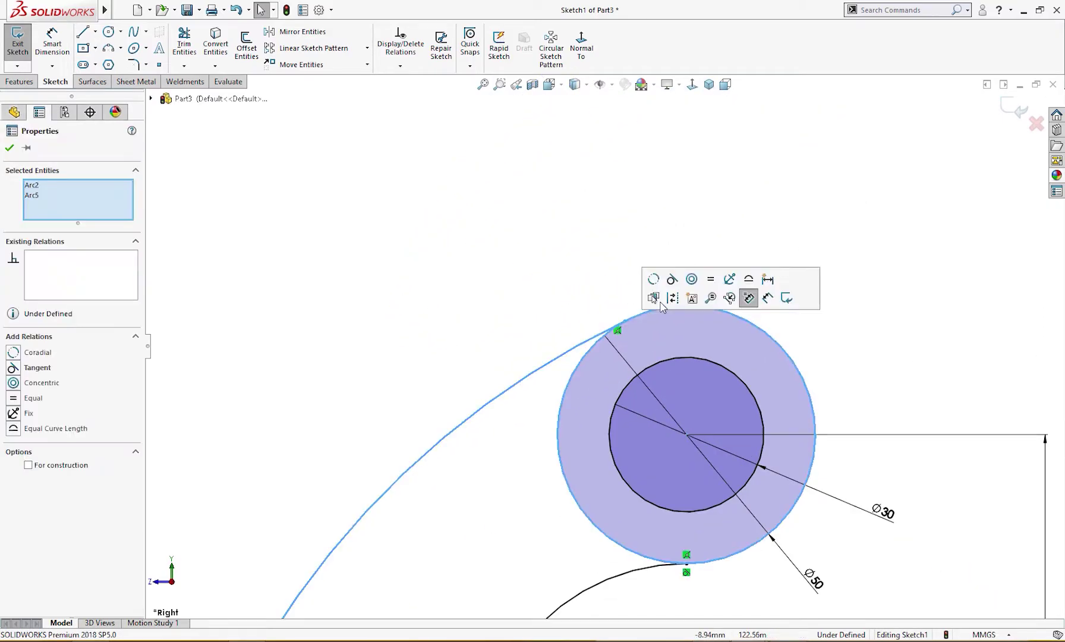
left_click(672, 280)
left_click(566, 310)
scroll(525, 357, "up", 7)
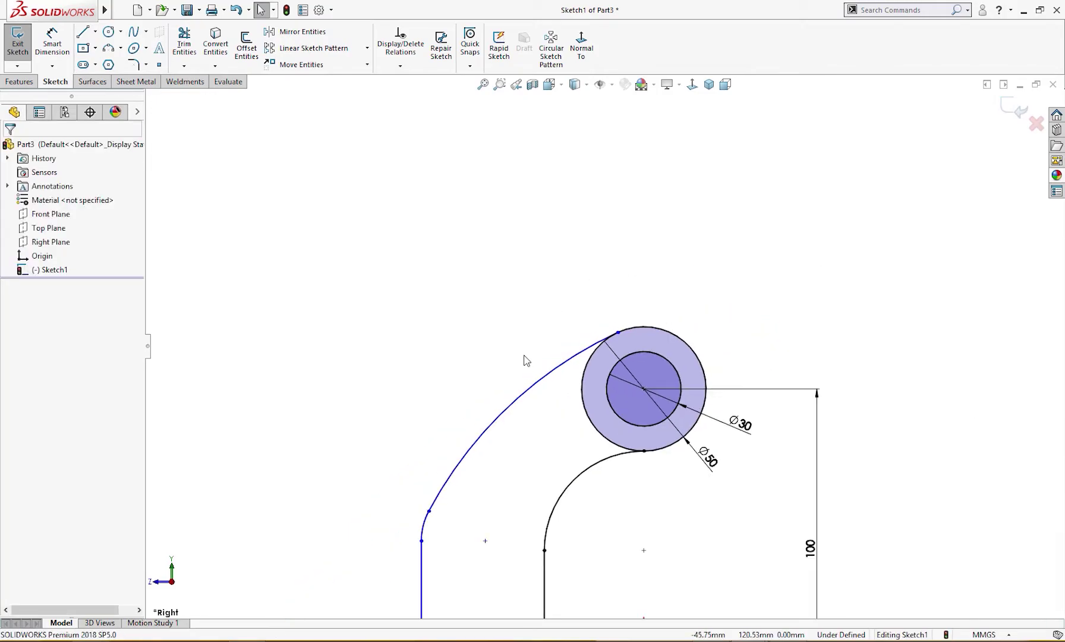
Step: Dimension the small outer arc's radius as 50 mm
right_click_drag(525, 532, 531, 474)
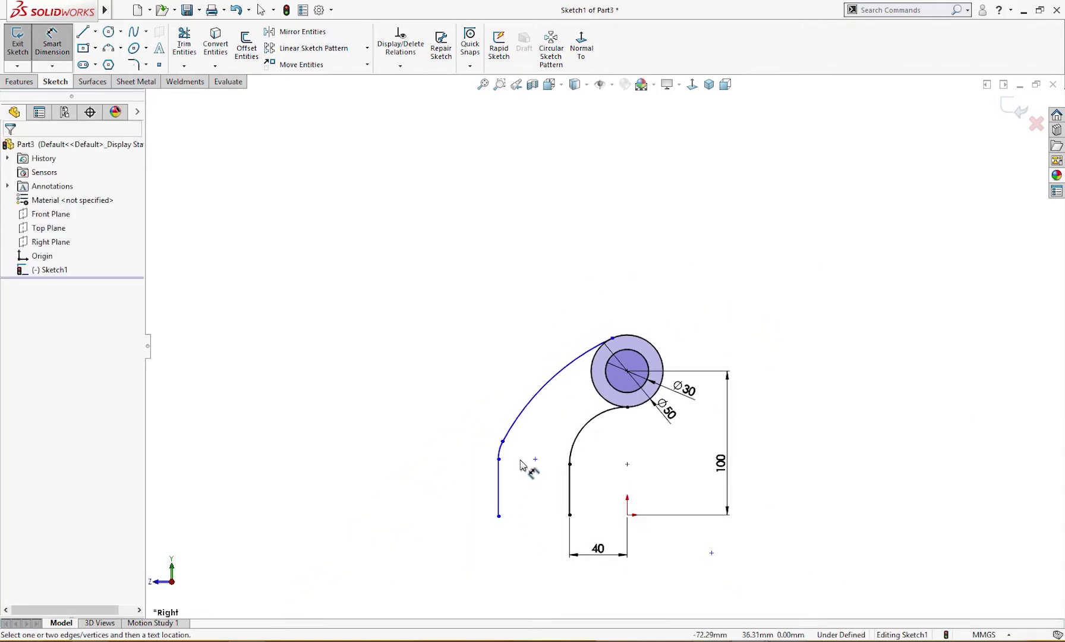
left_click(502, 455)
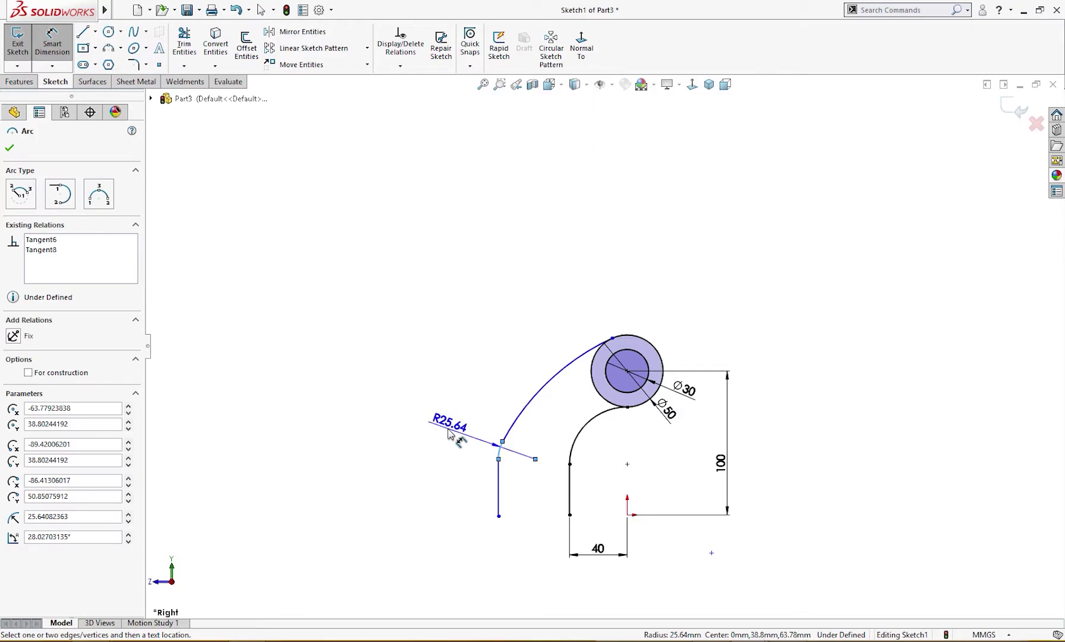
left_click(451, 432)
type("50")
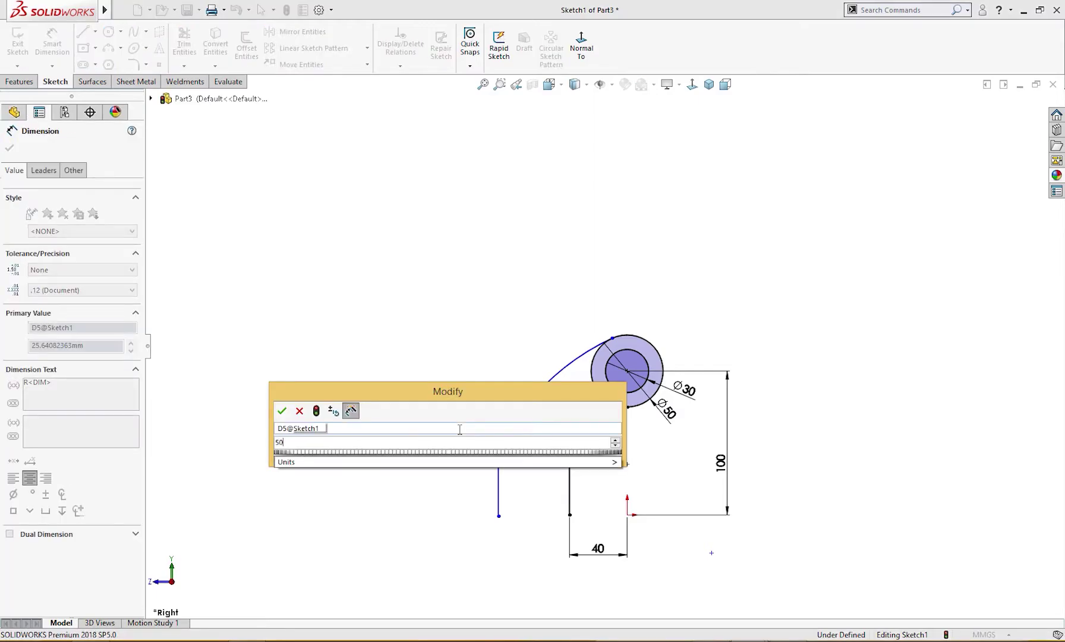
key("Return")
Step: Dimension the long outer arc's radius as 200 mm
left_click(534, 400)
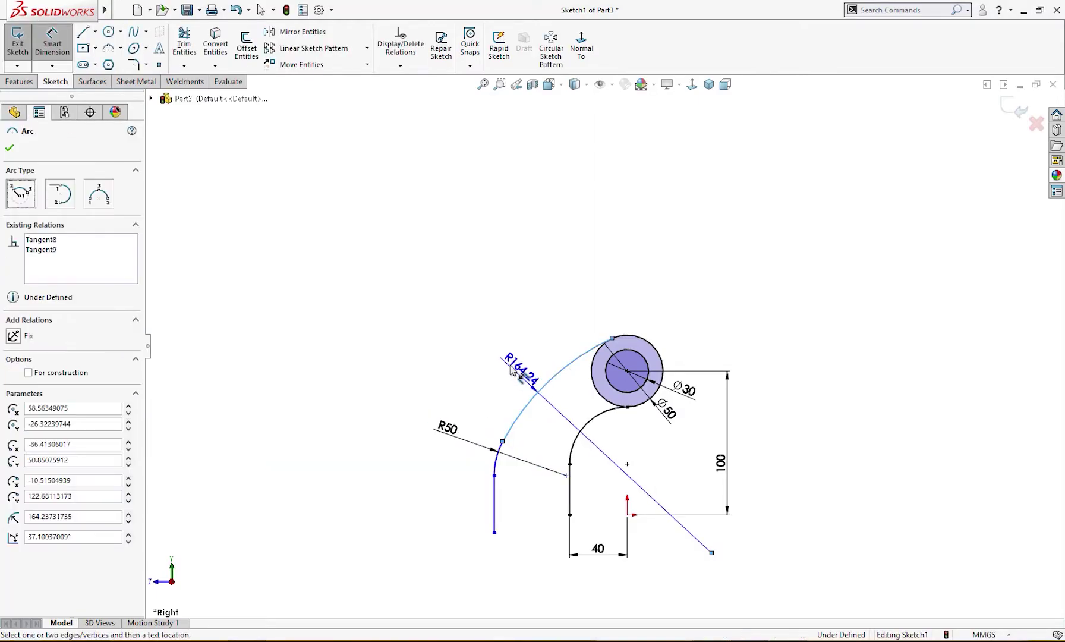
left_click(506, 356)
type("2")
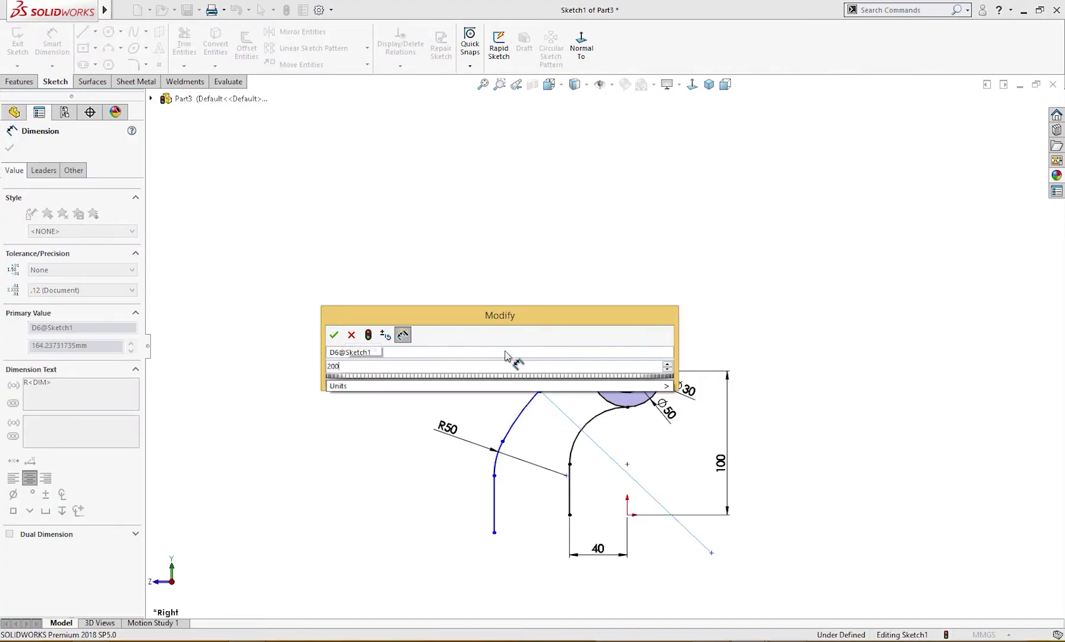
type("00")
key("Return")
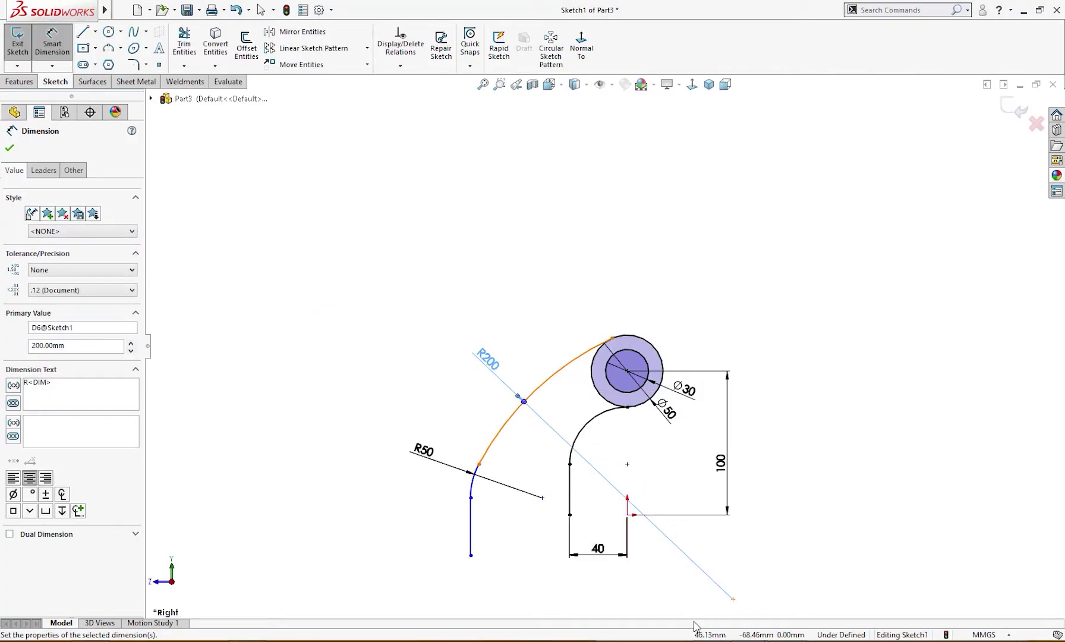
Step: Check the Model Mania 2021.JPG reference drawing in Windows Photo Viewer for the remaining profile dimensions
left_click(699, 633)
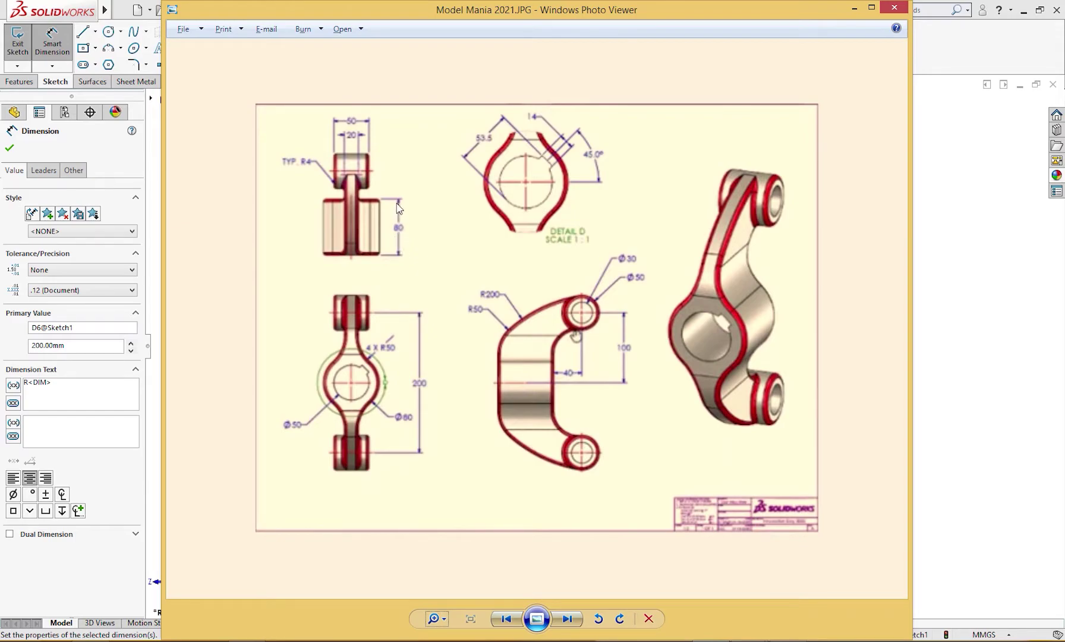
left_click(861, 10)
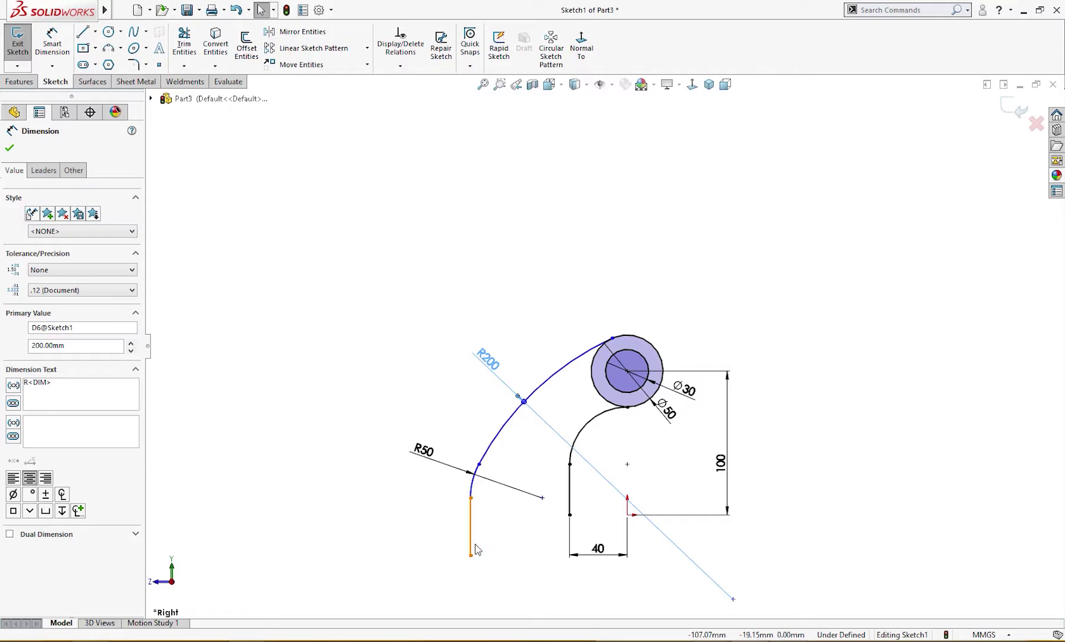
left_click(470, 528)
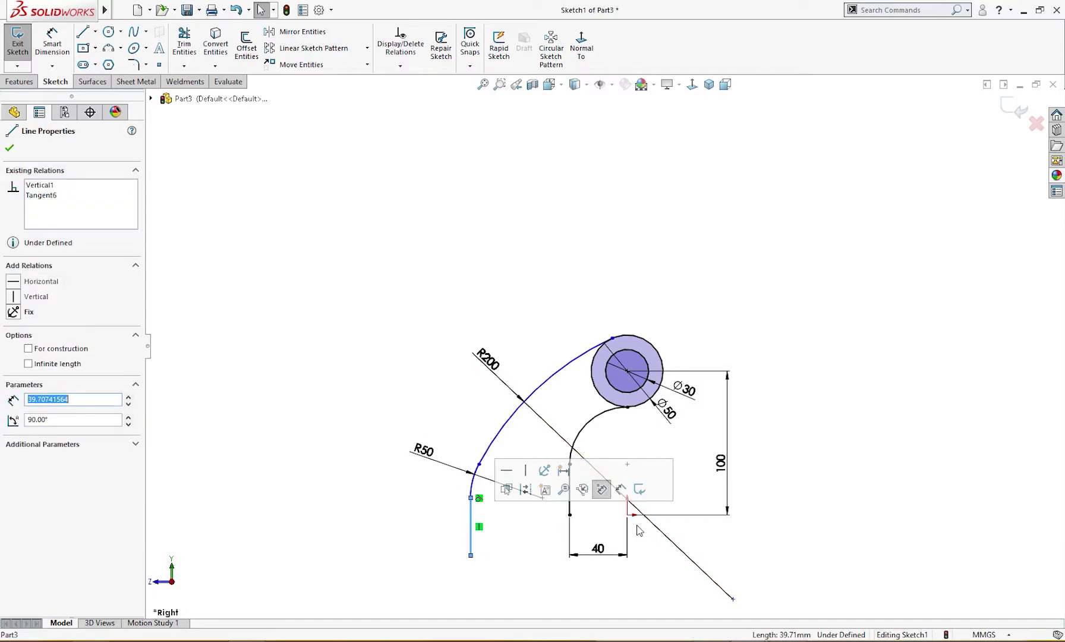
right_click_drag(655, 569, 656, 462)
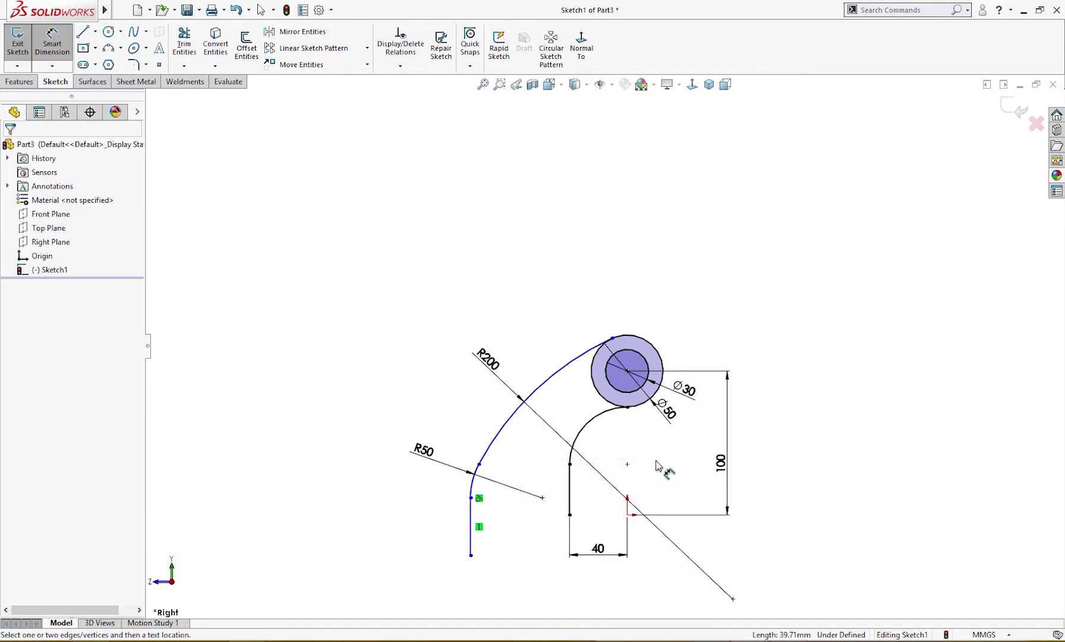
left_click(471, 528)
left_click(627, 517)
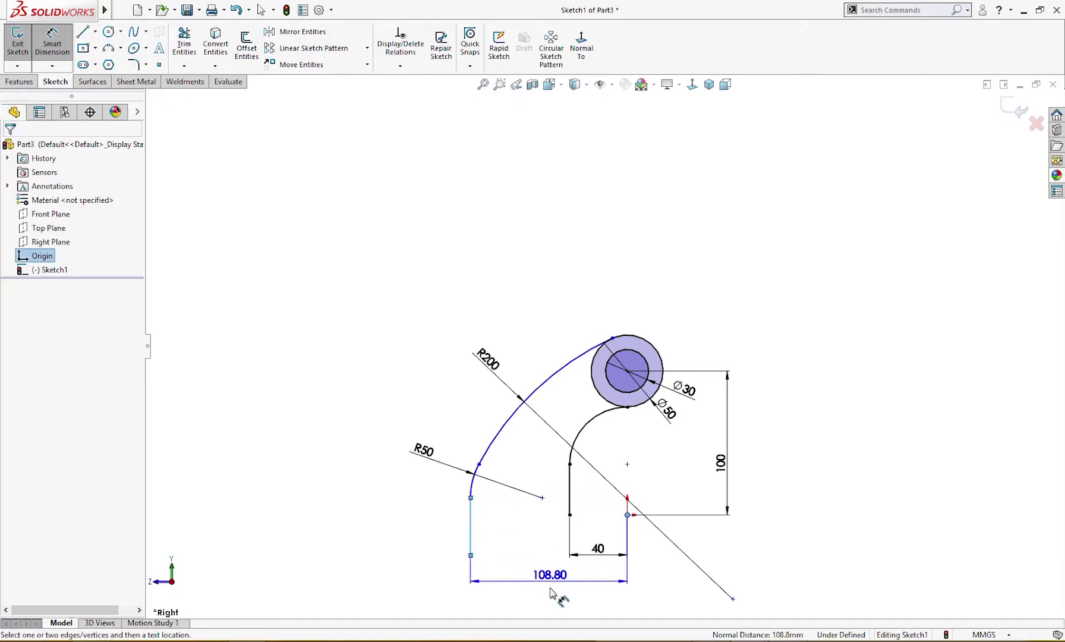
left_click(556, 598)
type("8")
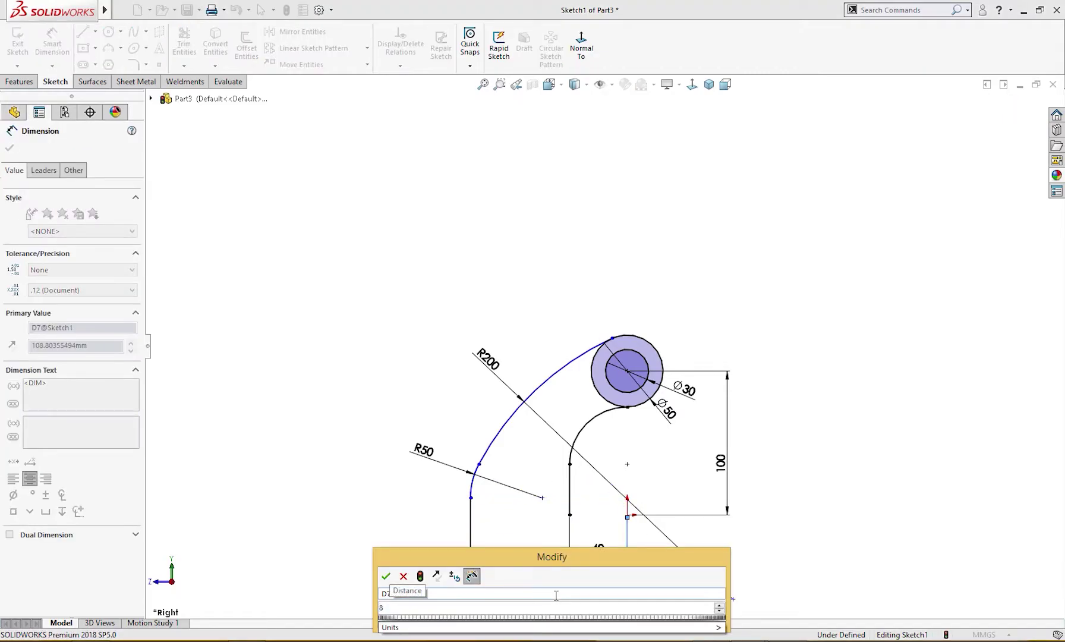
key("Escape")
key("Escape")
double_click(558, 586)
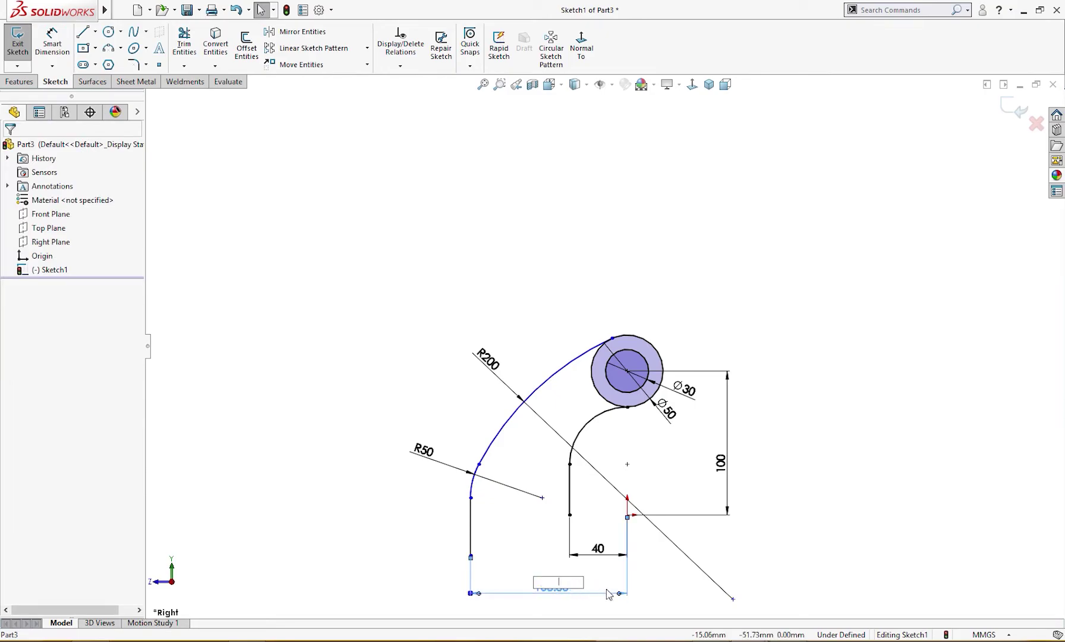
key("Return")
left_click(609, 325)
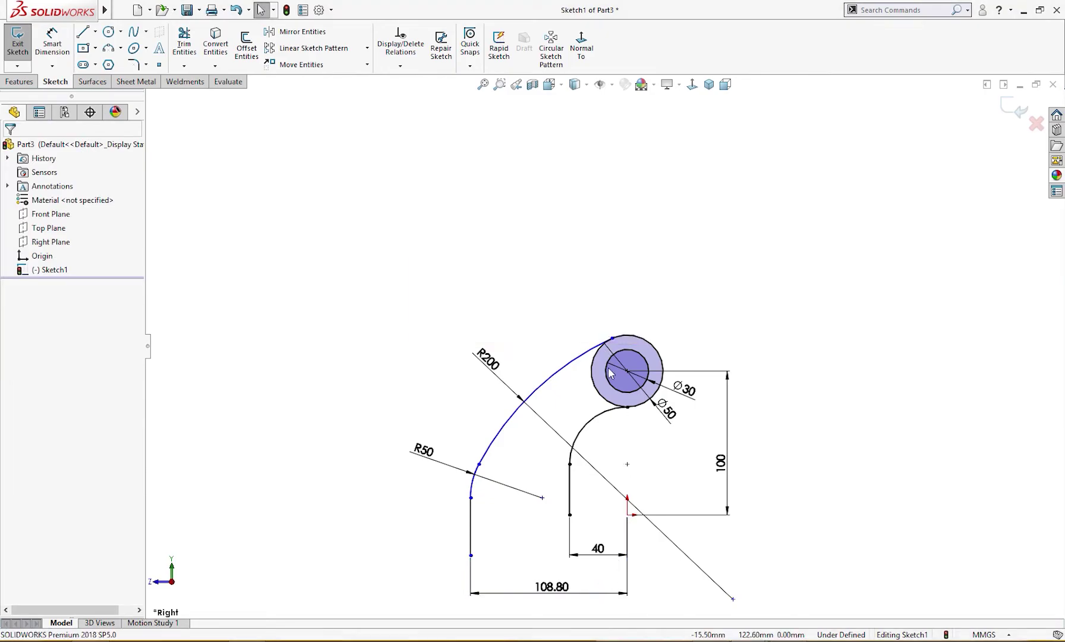
left_click(621, 592)
key("Delete")
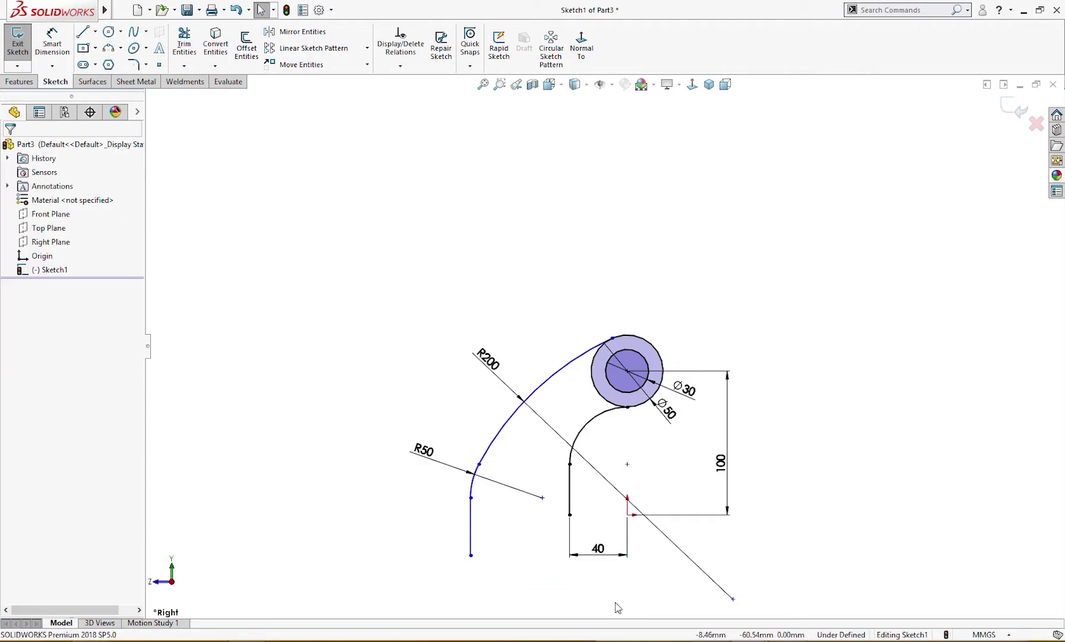
Step: Dimension the distance between the inner and outer vertical lines as 80 mm
right_click_drag(614, 573, 614, 524)
left_click(568, 504)
left_click(551, 512)
left_click(471, 518)
left_click(509, 586)
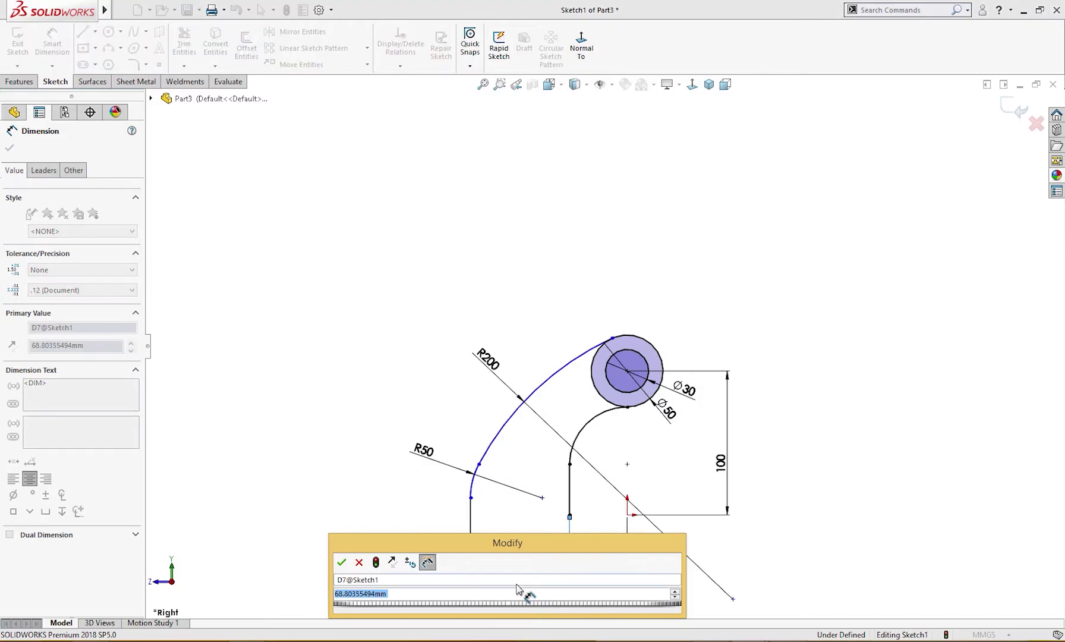
type("80")
key("Return")
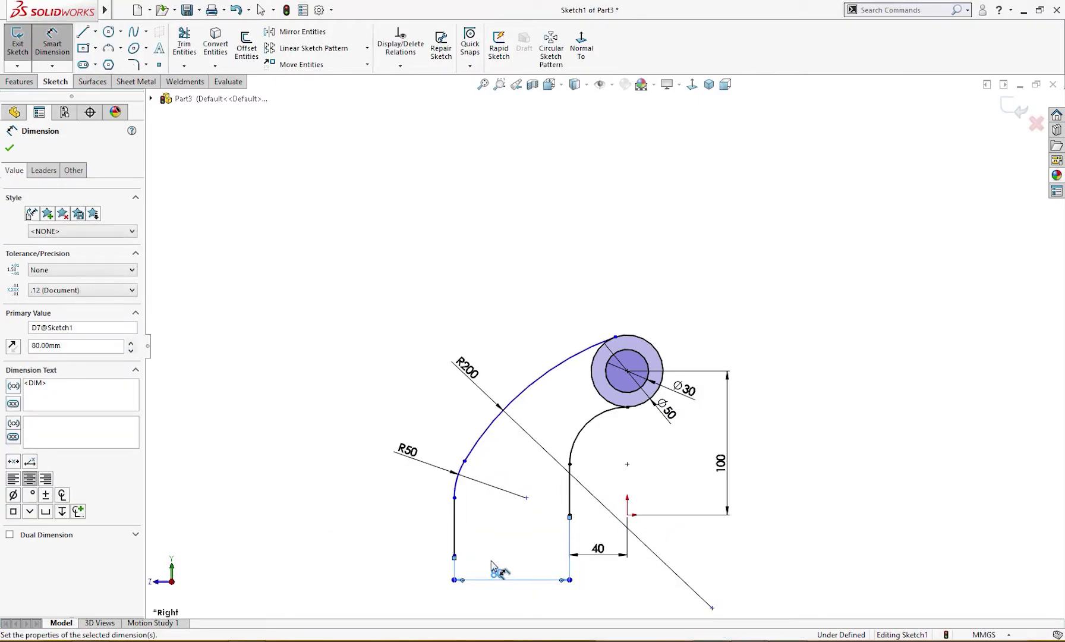
key("Escape")
Step: Add a Horizontal relation between the outer vertical line's lower endpoint and the origin
left_click(454, 556)
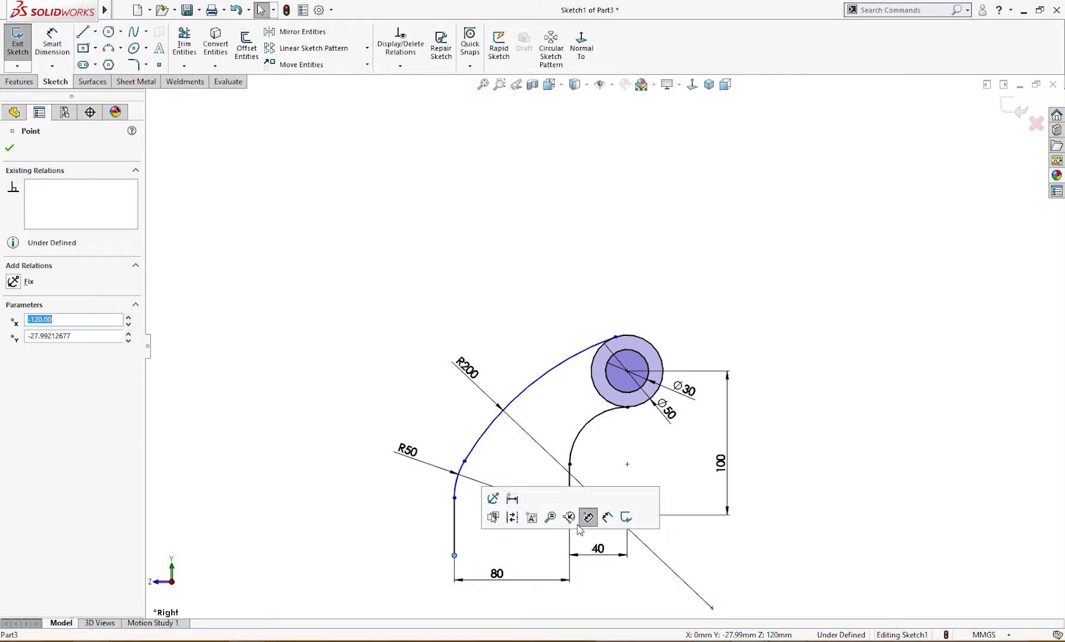
left_click(693, 540)
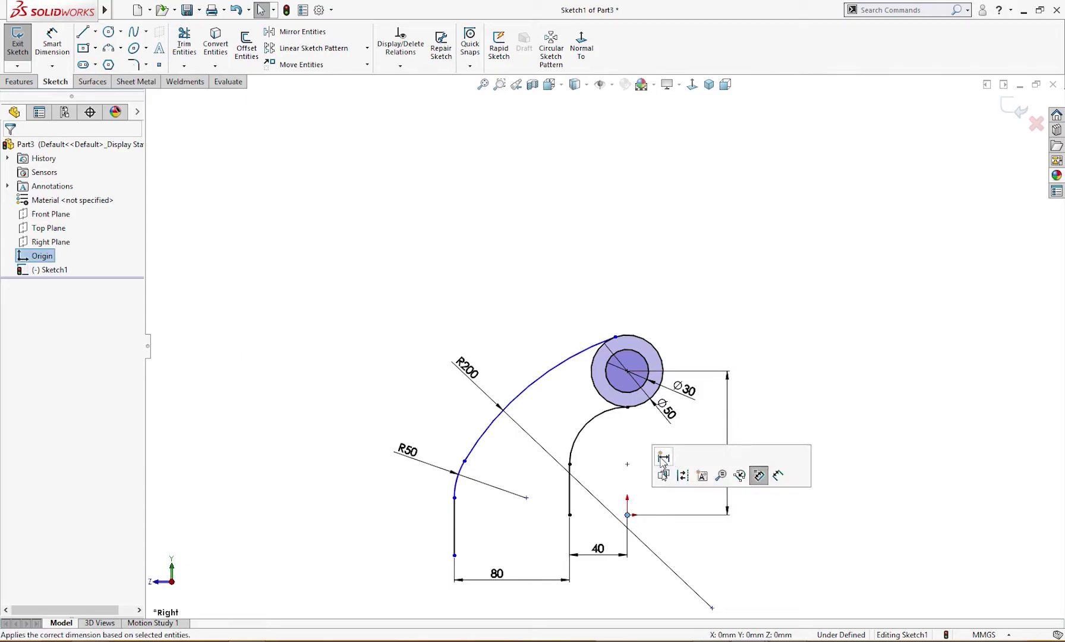
left_click(629, 516)
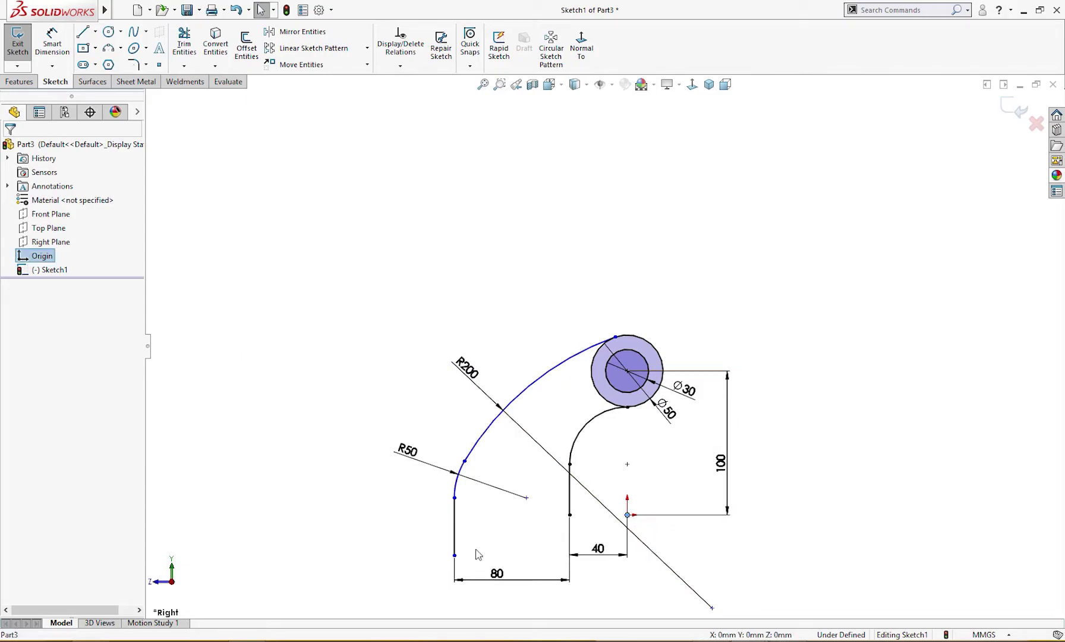
left_click(454, 556, "ctrl")
left_click(489, 503)
left_click(489, 516)
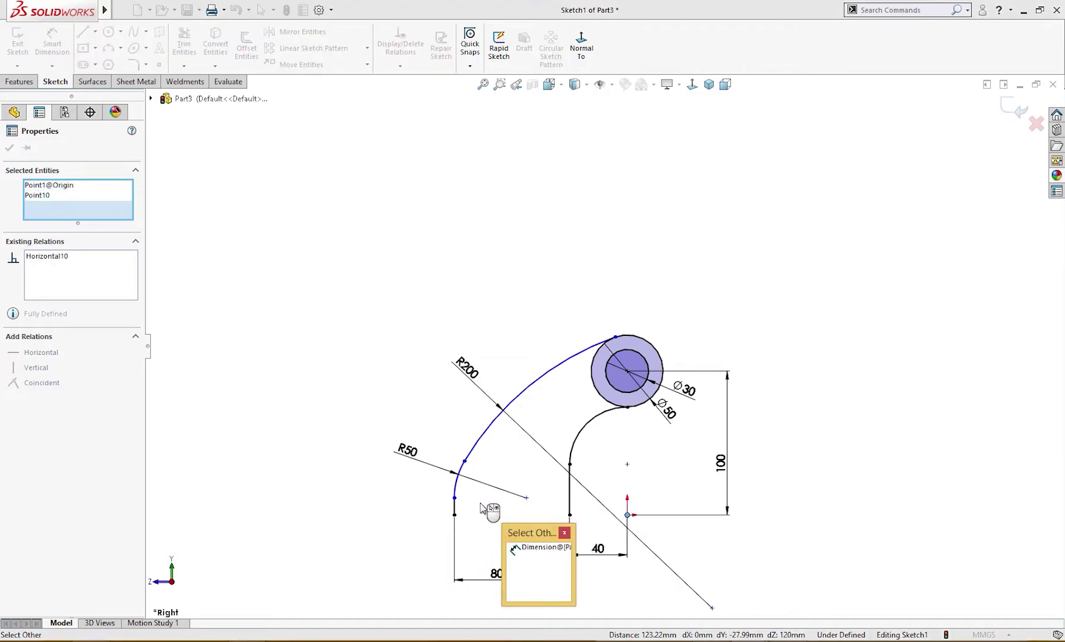
key("Escape")
Step: Try to add a Horizontal relation between the origin, the R50 arc's centre and the inner arc's centre
left_click(527, 497, "ctrl")
left_click(627, 464, "ctrl")
left_click(667, 408)
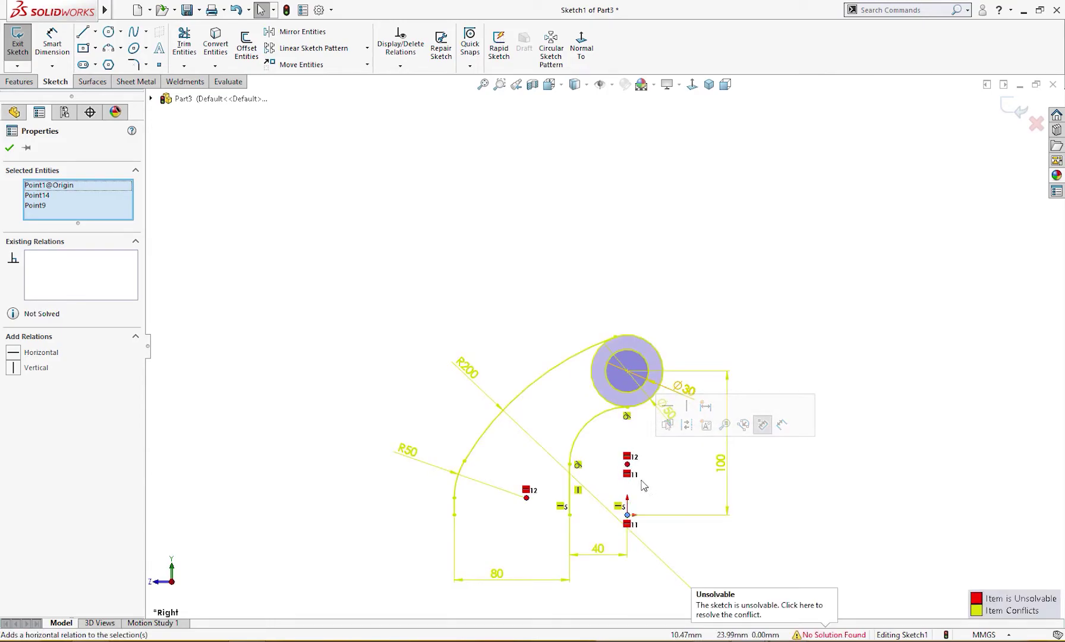
Step: Undo the conflicting relation, move the R50 arc's centre upward and make it Horizontal with the inner arc's centre
key("ctrl+z")
key("Escape")
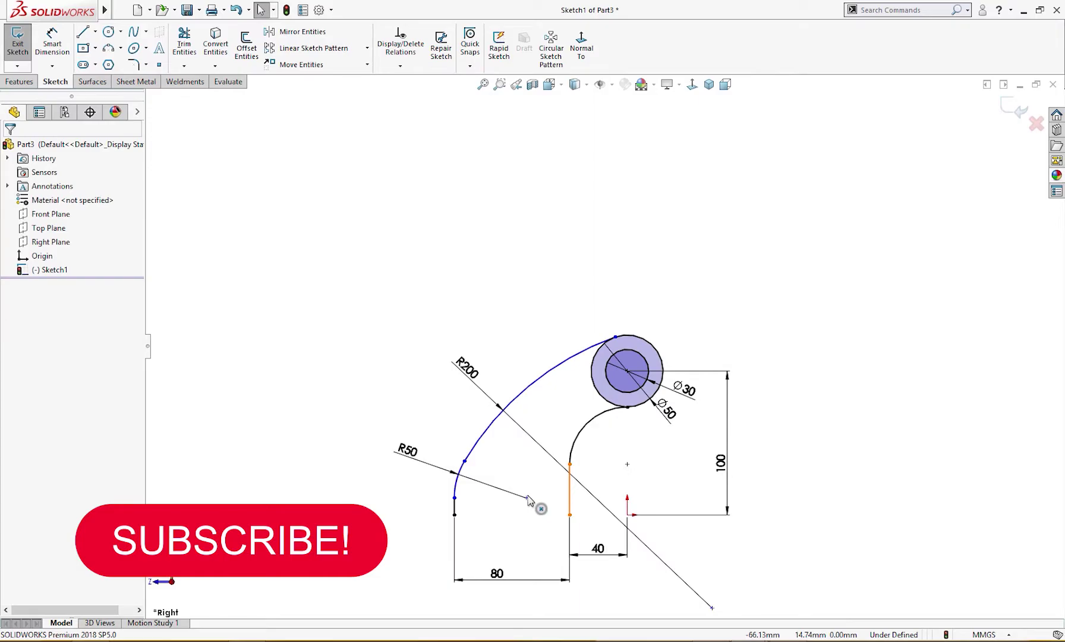
left_click_drag(527, 497, 528, 469)
left_click(627, 464, "ctrl")
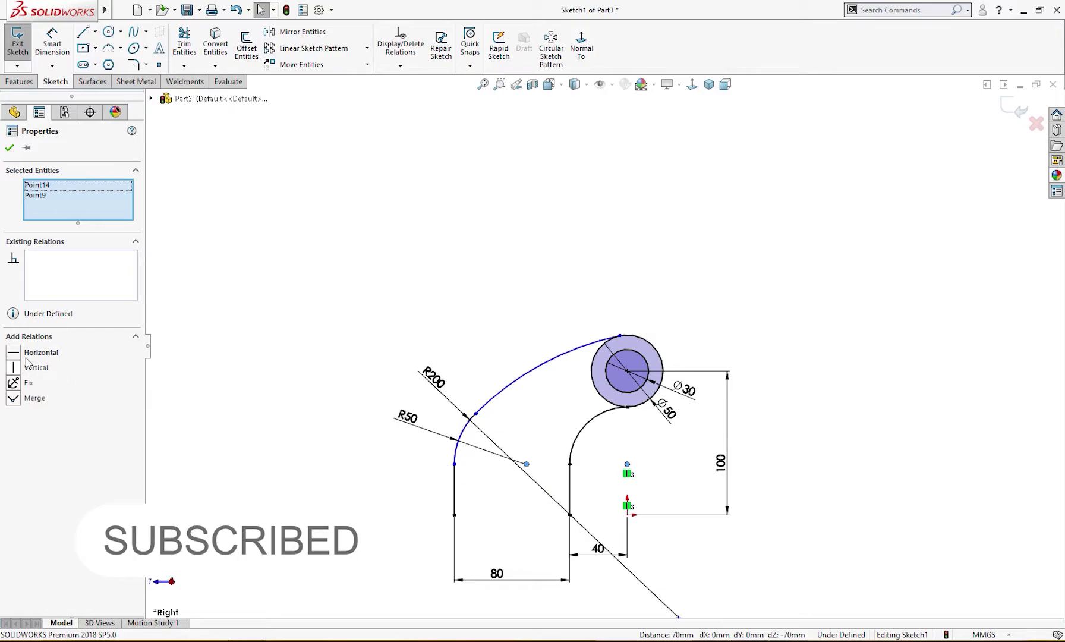
left_click(13, 353)
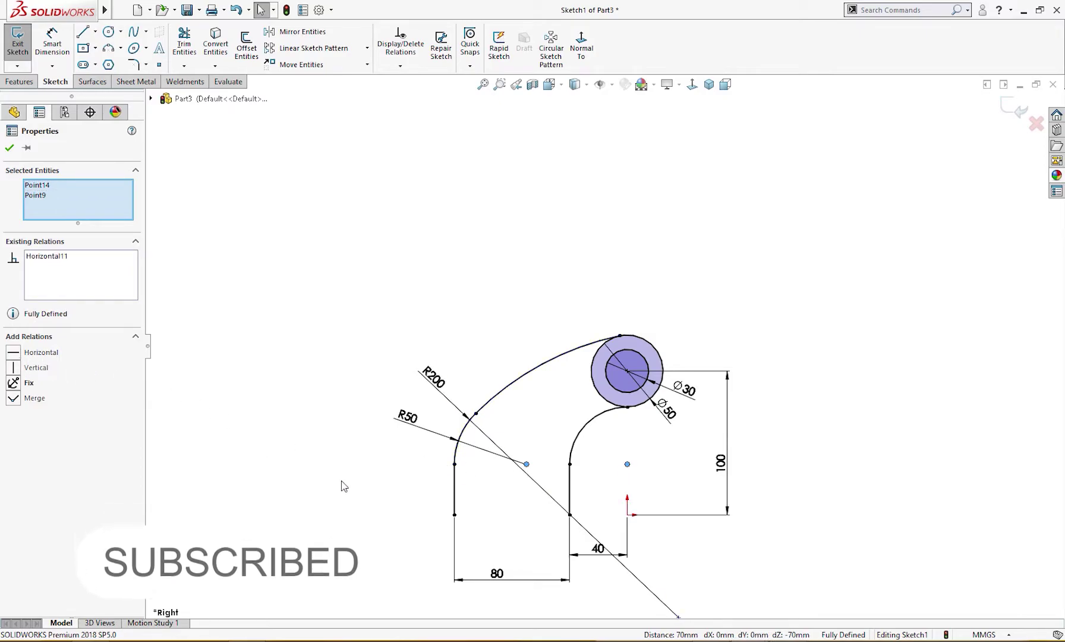
Step: Draw a horizontal centerline about 175 mm long from the origin past the outer vertical line, and mirror the profile about it
scroll(481, 496, "up", 2)
right_click_drag(400, 465, 385, 486)
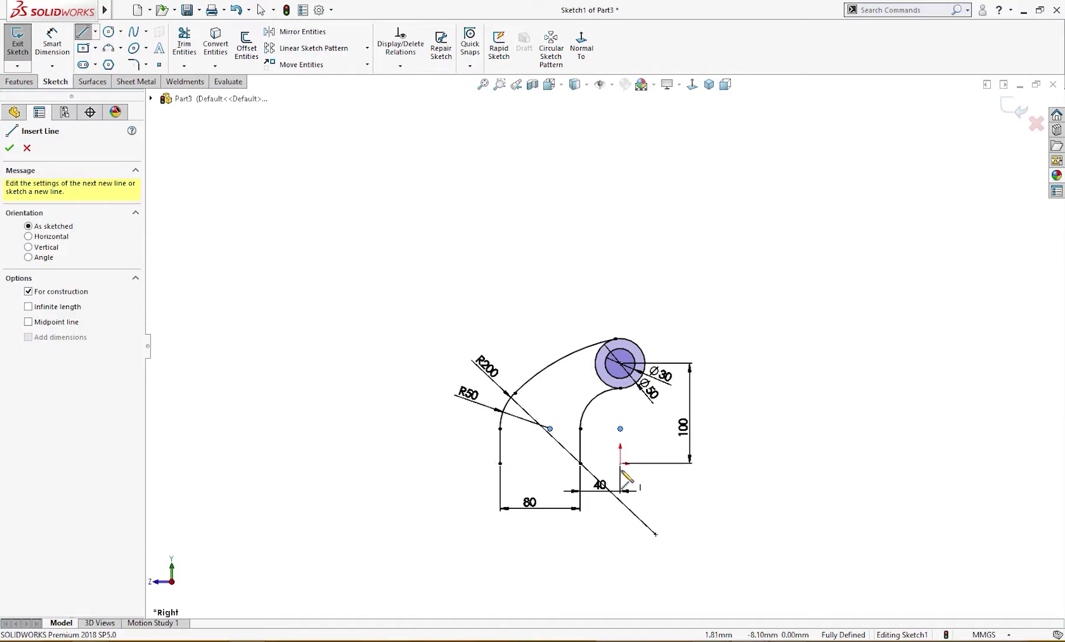
mouse_move(621, 463)
left_mouse_down()
mouse_move(471, 492)
mouse_move(445, 464)
left_mouse_up()
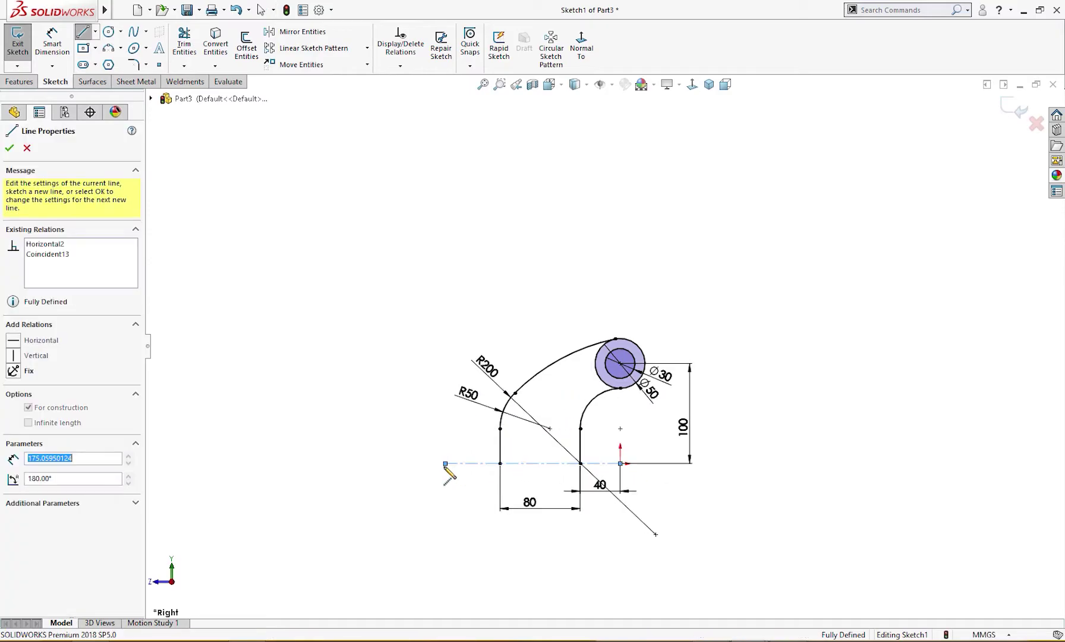
key("Escape")
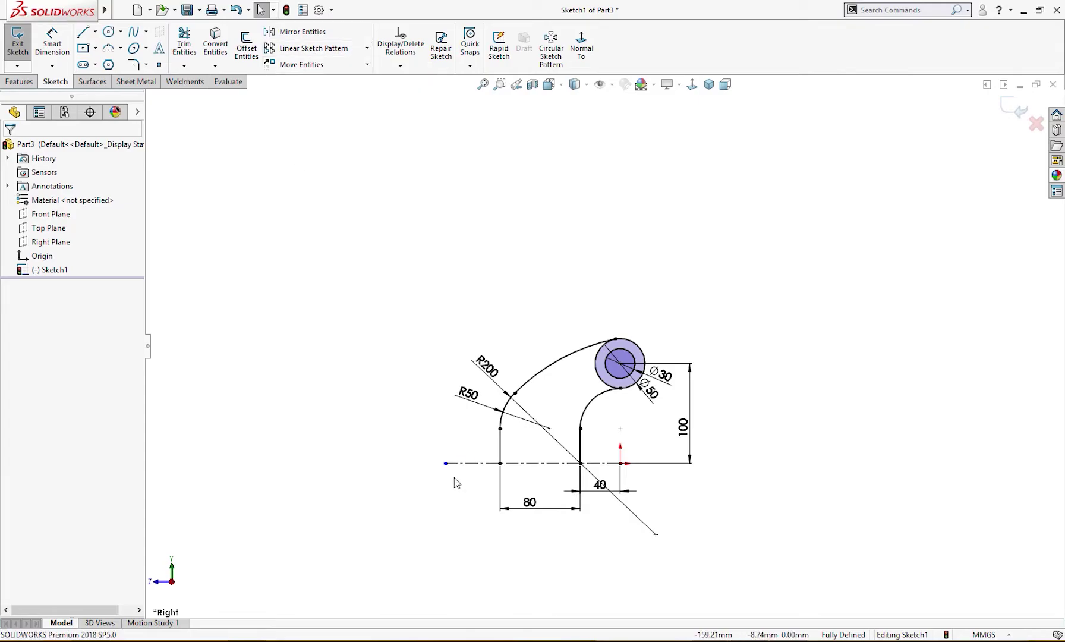
mouse_move(396, 477)
left_mouse_down()
mouse_move(611, 432)
mouse_move(670, 328)
left_mouse_up()
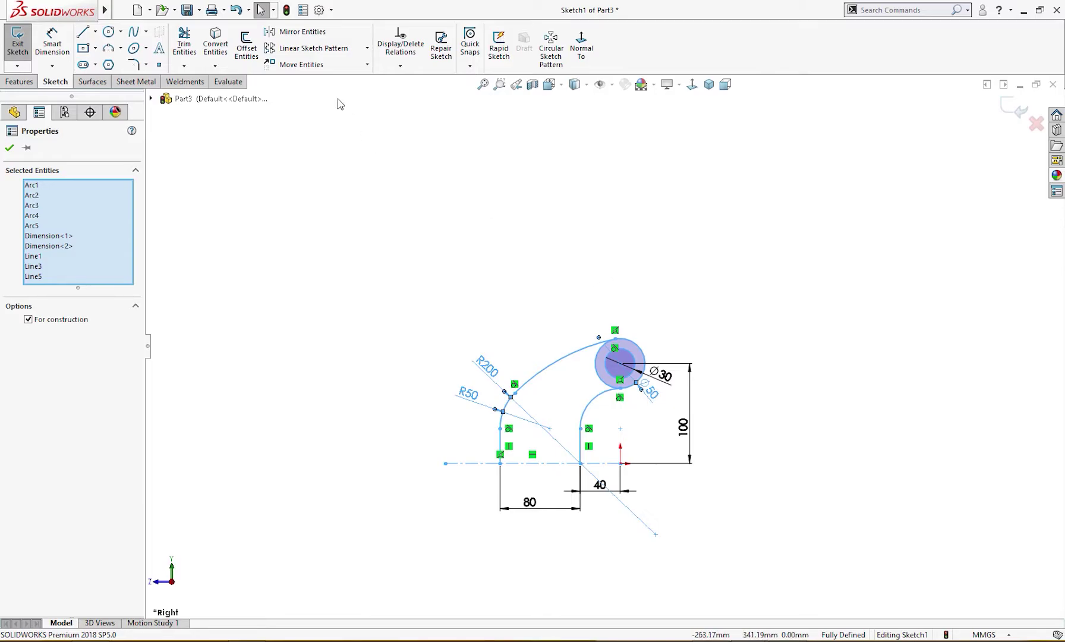
left_click(294, 32)
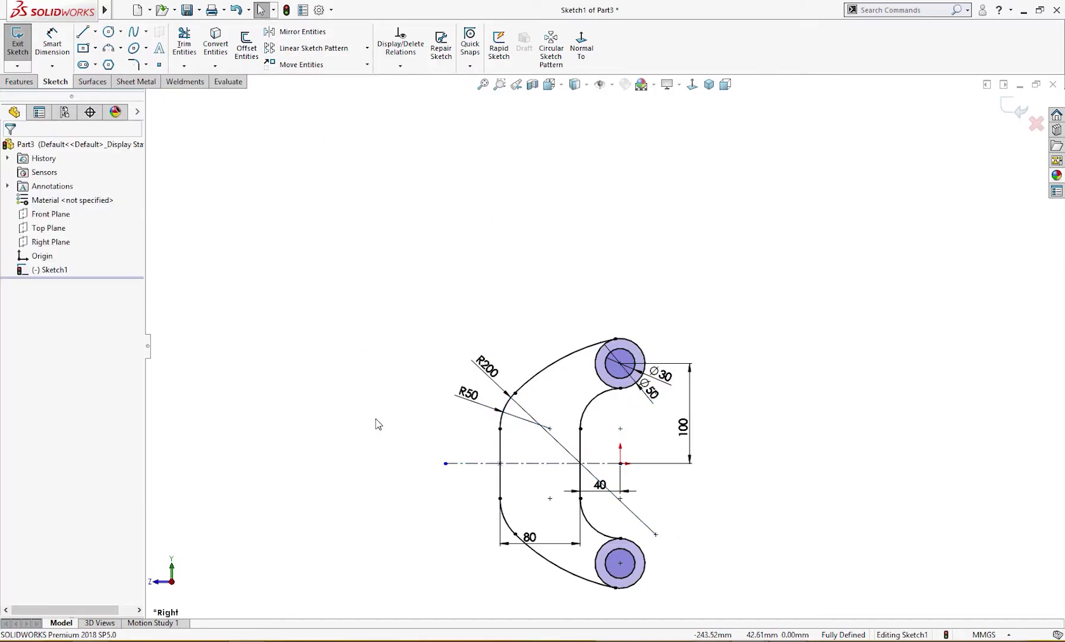
Step: Trim the inner portions of both 50 mm end circles so the arm outline forms one closed contour
key("t")
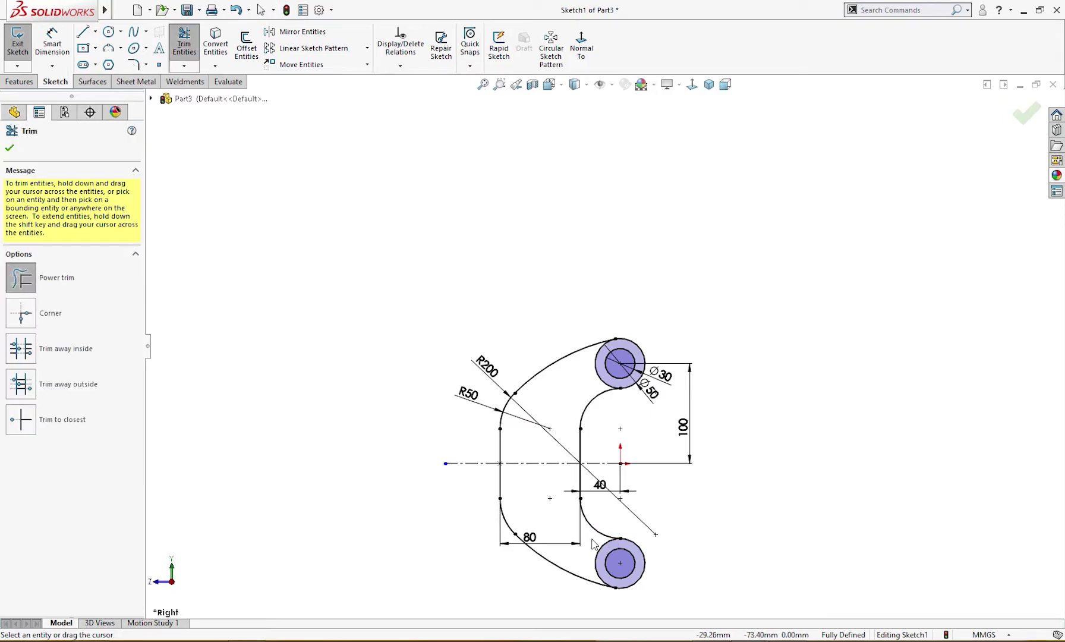
left_click_drag(592, 542, 600, 553)
left_click_drag(592, 389, 602, 373)
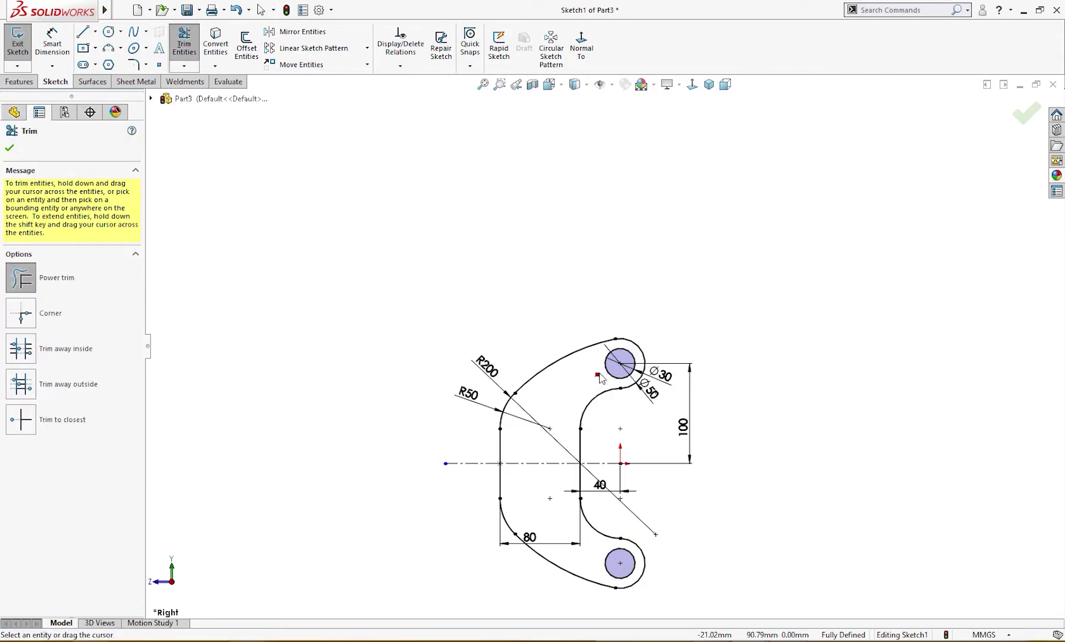
key("Escape")
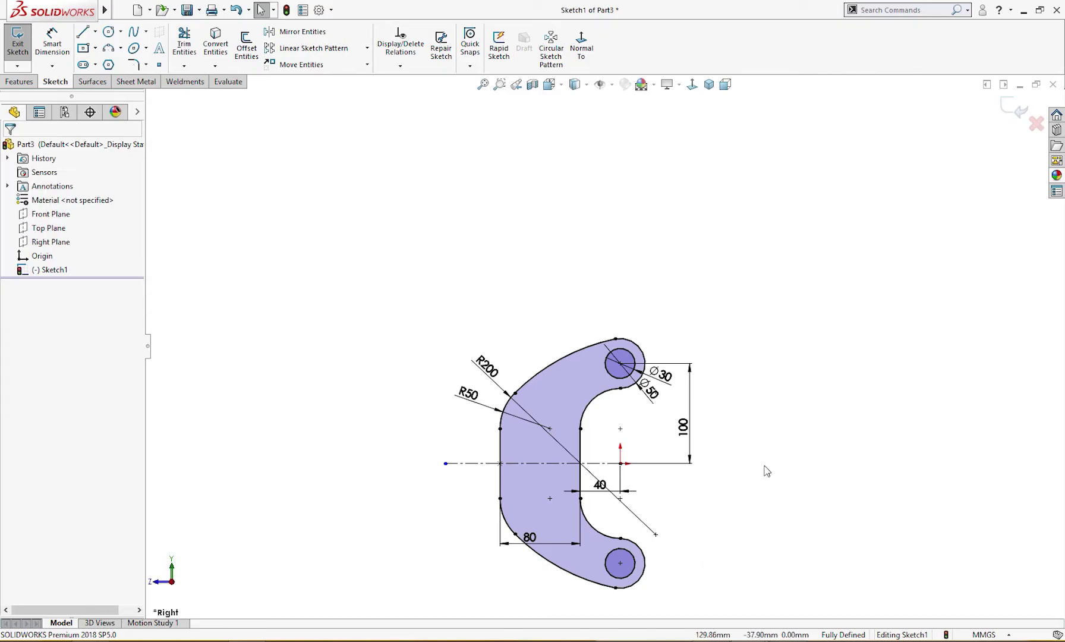
Step: Extrude the closed arm profile 150 mm with the Mid Plane end condition
key("s")
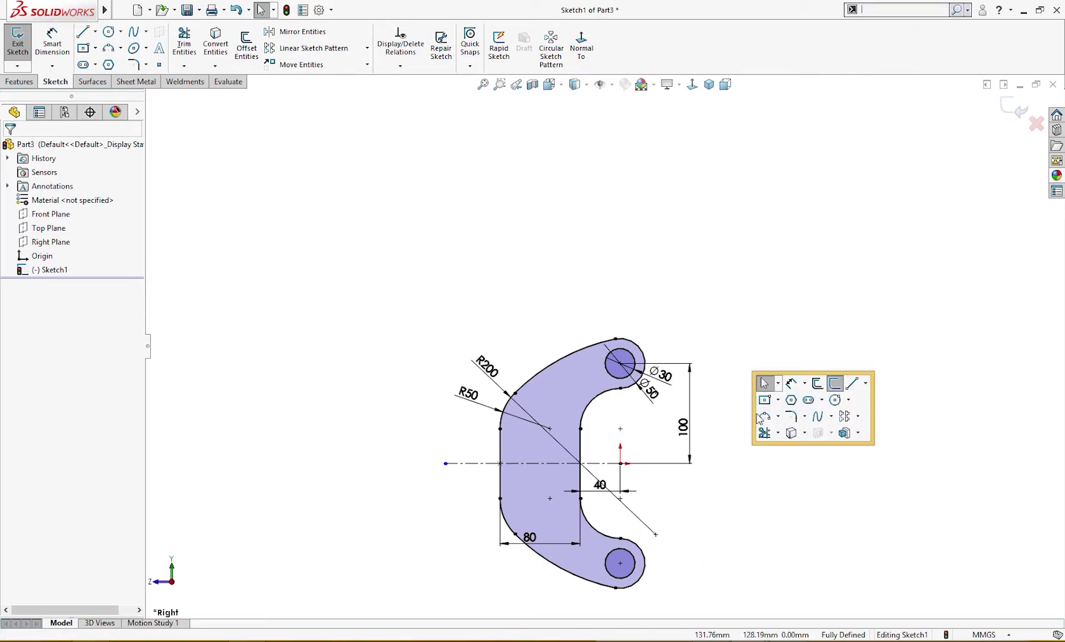
left_click(844, 432)
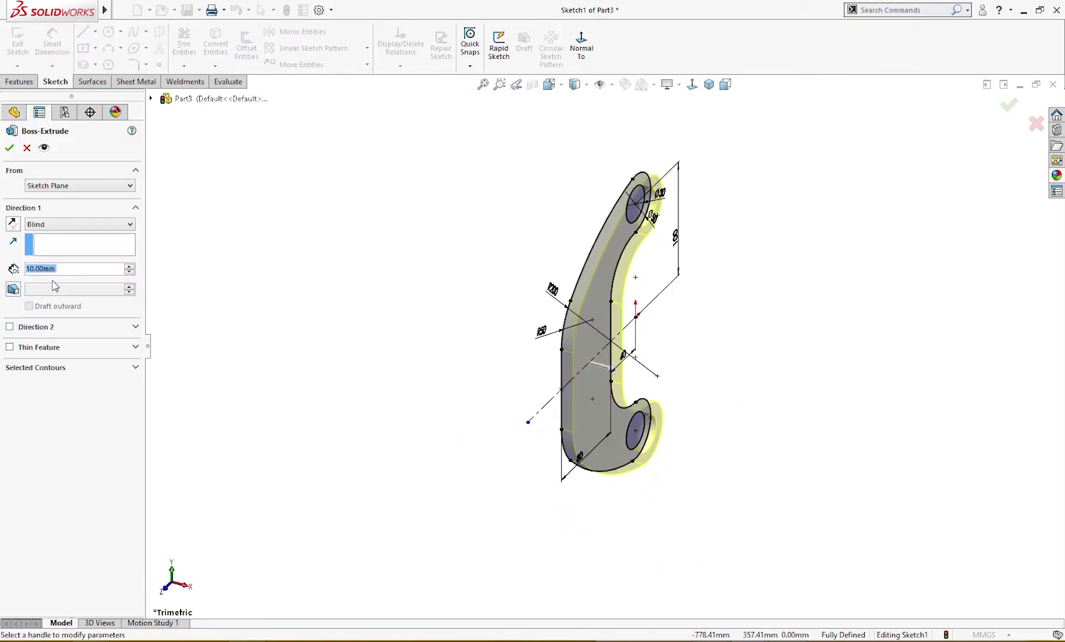
type("150")
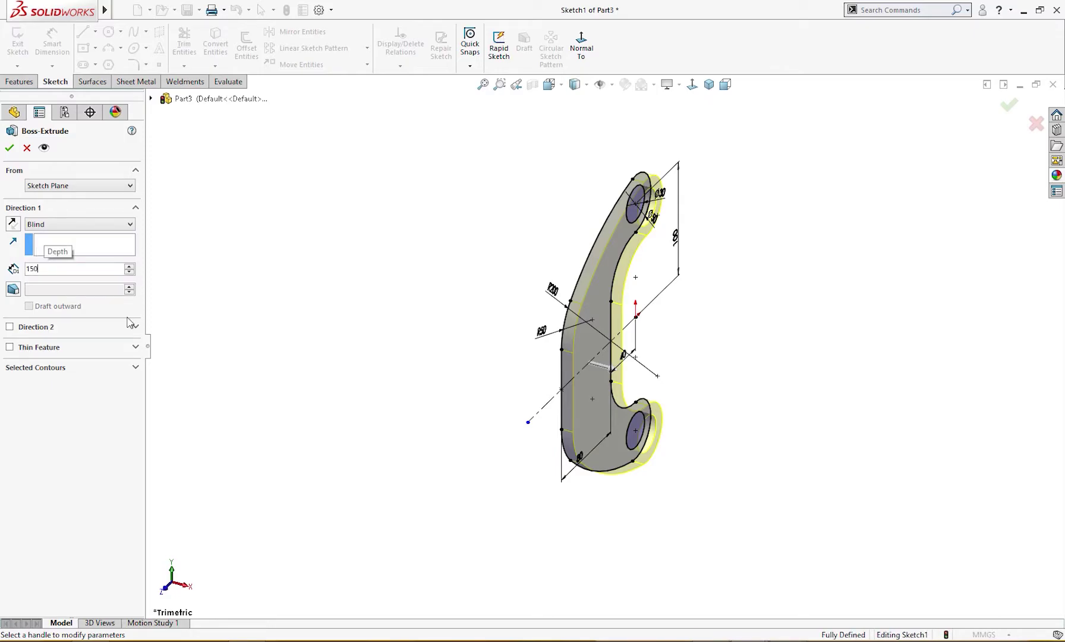
key("Return")
left_click(57, 224)
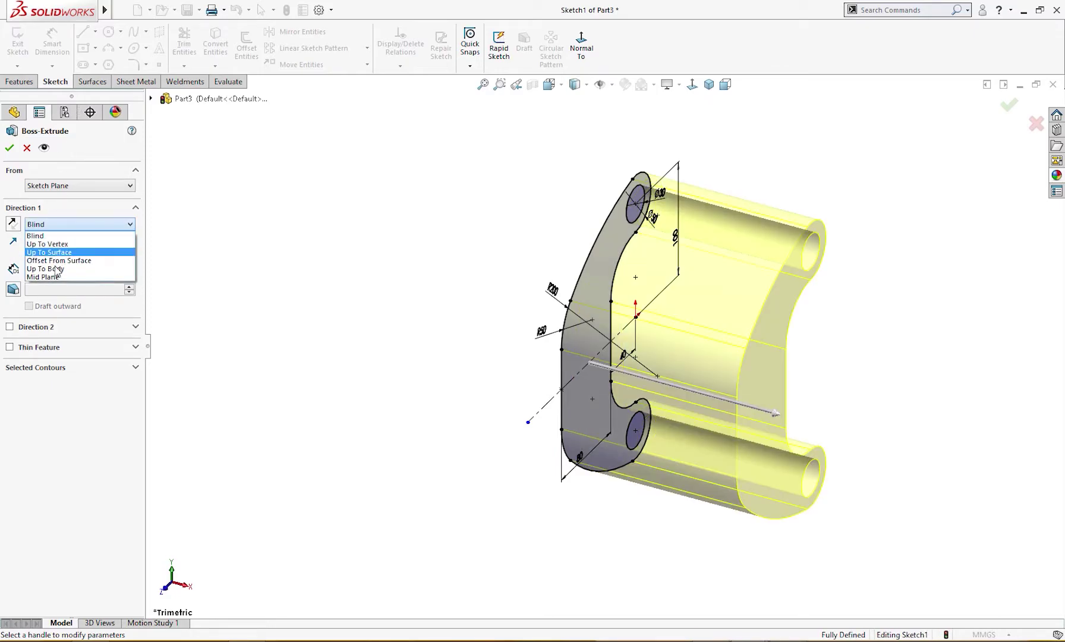
left_click(54, 282)
middle_click_drag(195, 328, 155, 295)
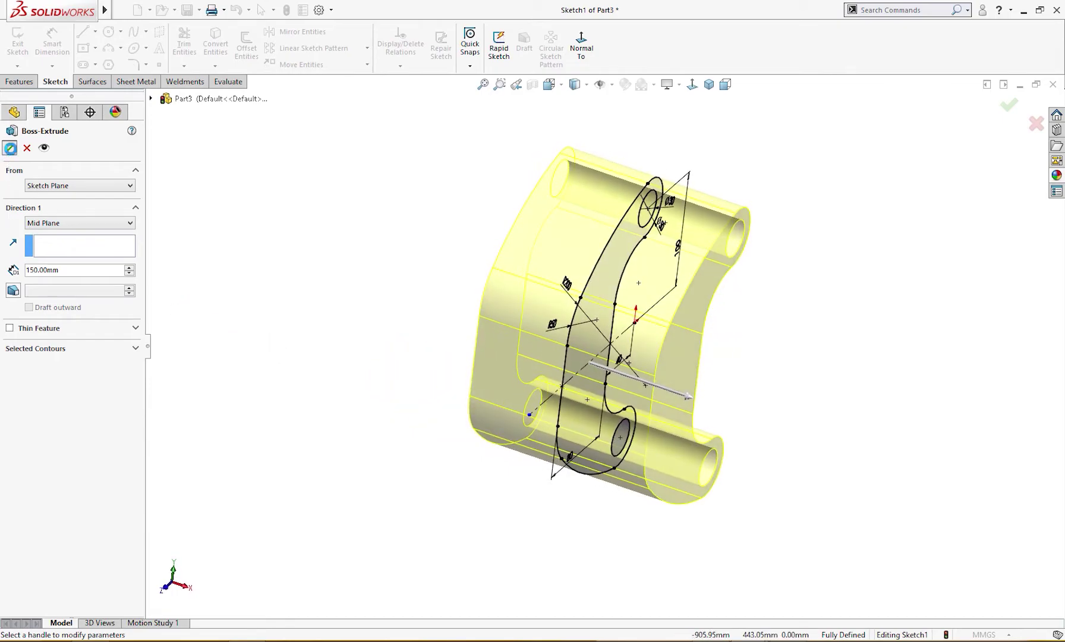
key("Return")
Step: Start a sketch on the Front Plane and draw a 50 mm diameter circle centred on the origin
left_click(56, 215)
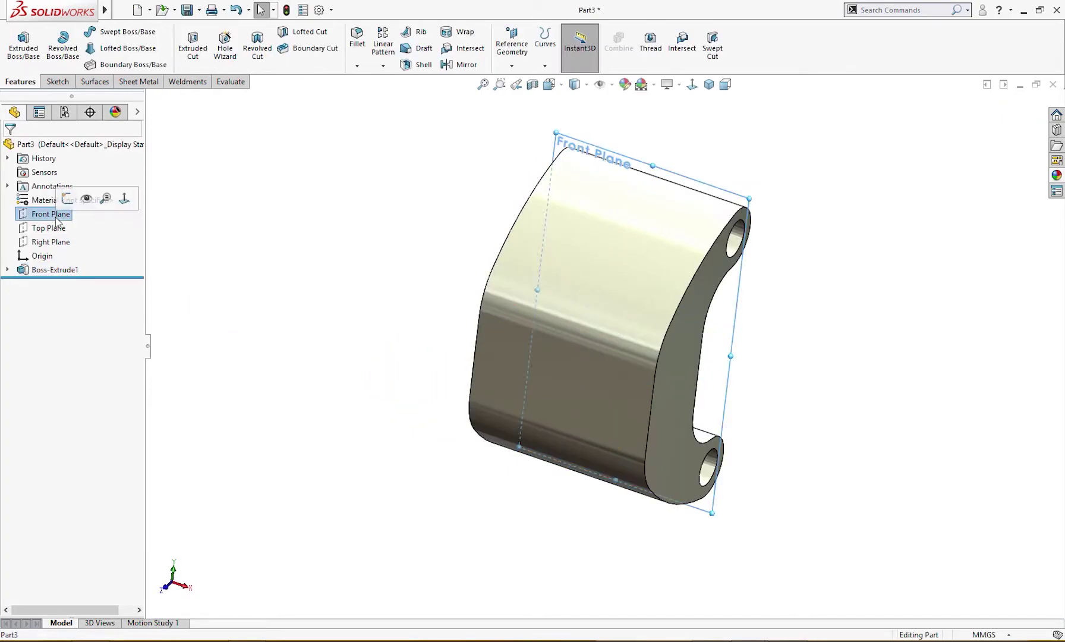
left_click(66, 198)
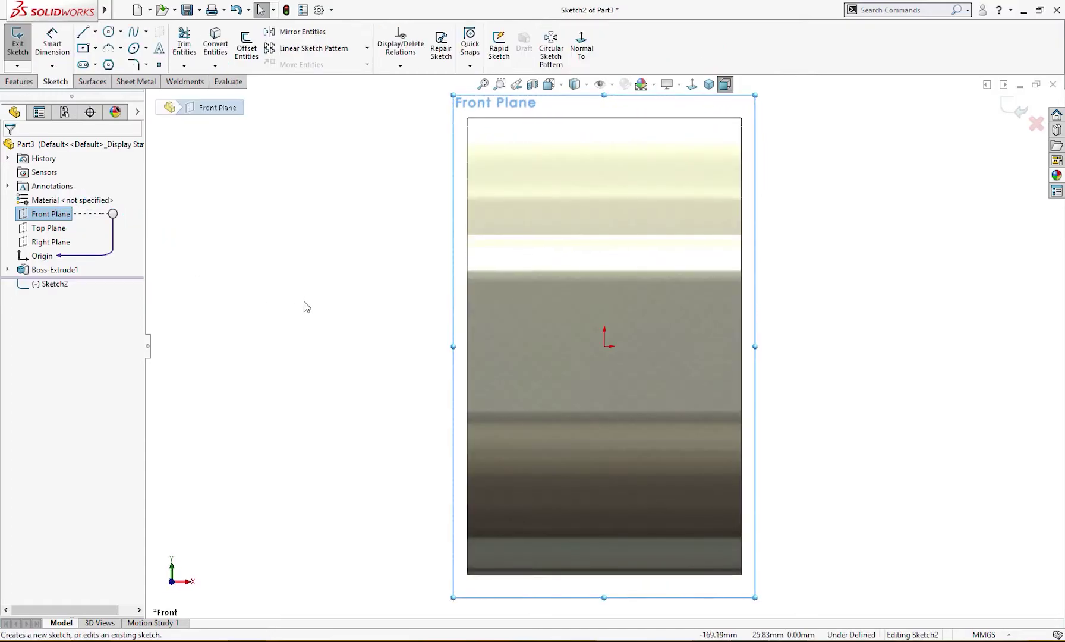
right_click_drag(371, 296, 443, 287)
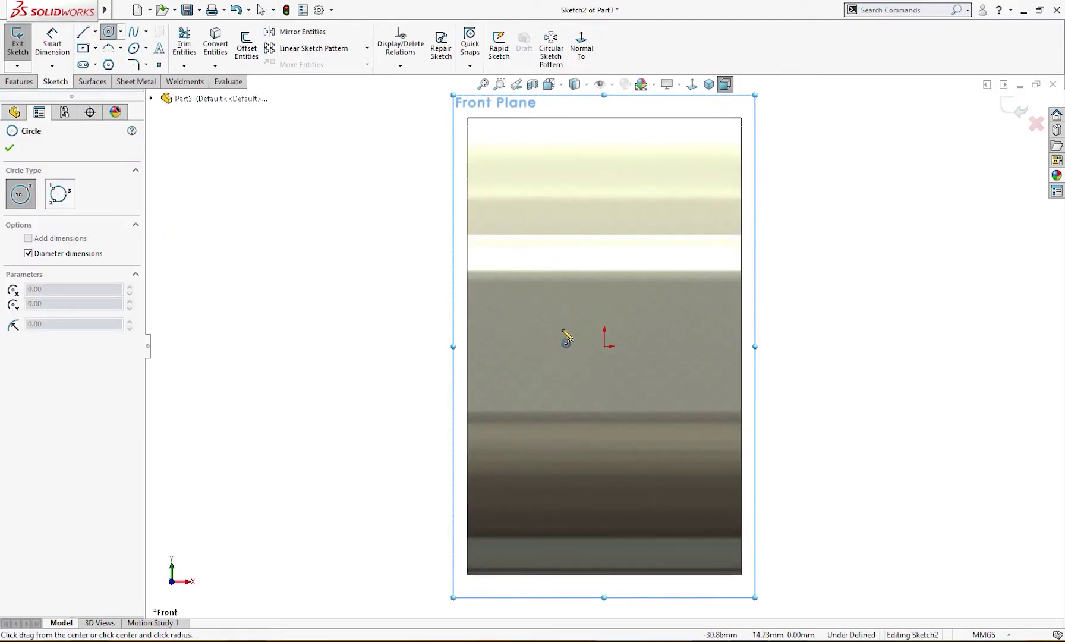
left_click(605, 347)
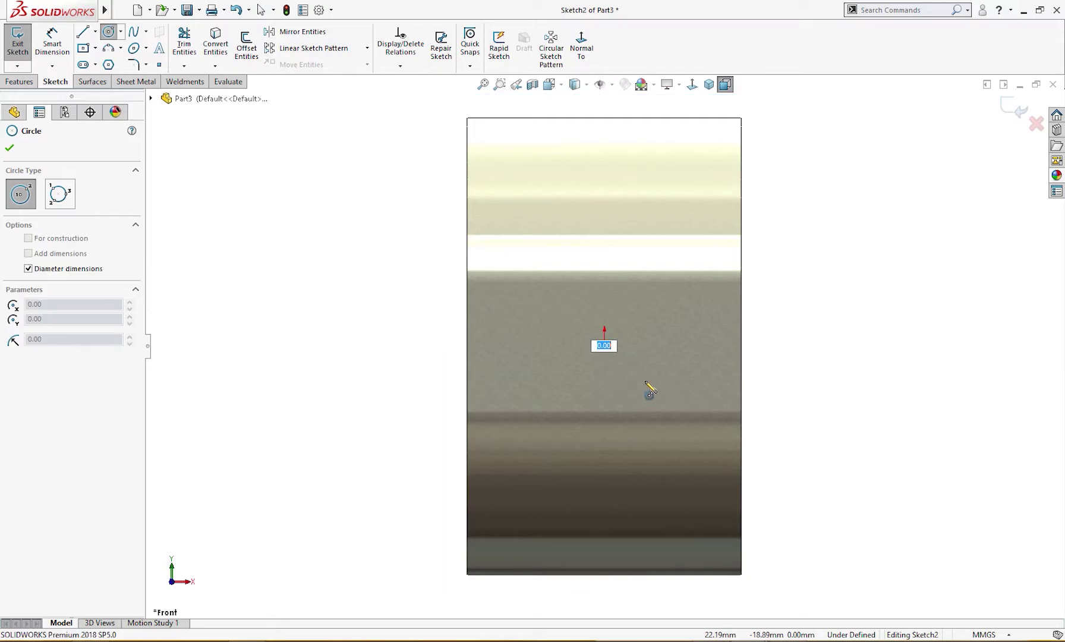
key("Return")
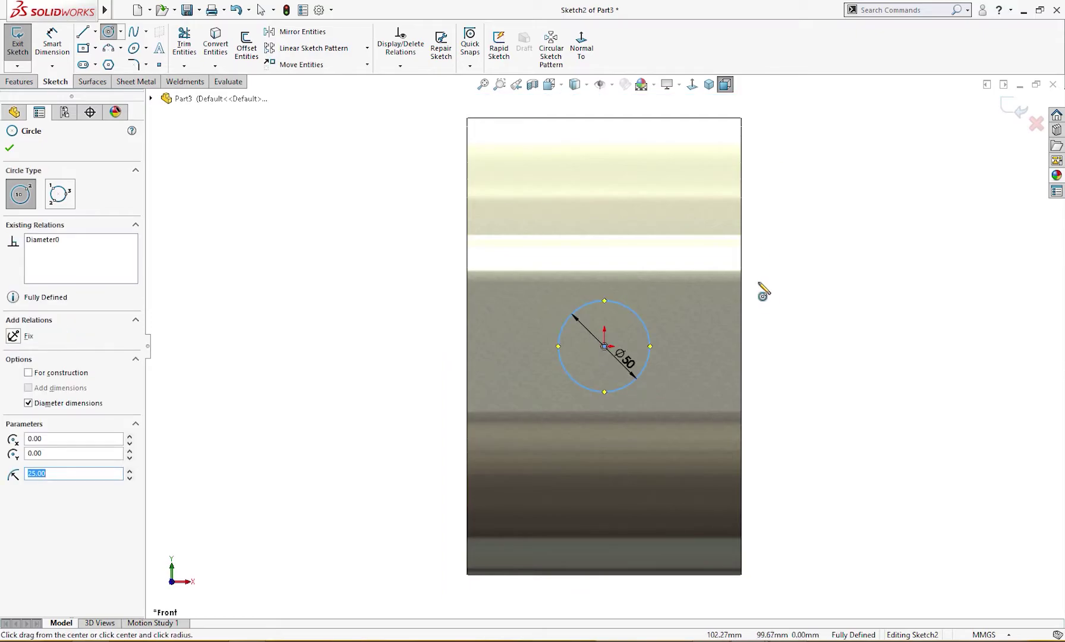
key("Escape")
Step: Draw three centerlines from the origin: a 45° diagonal about 44 mm, a horizontal about 94 mm and a vertical about 139 mm long
key("l")
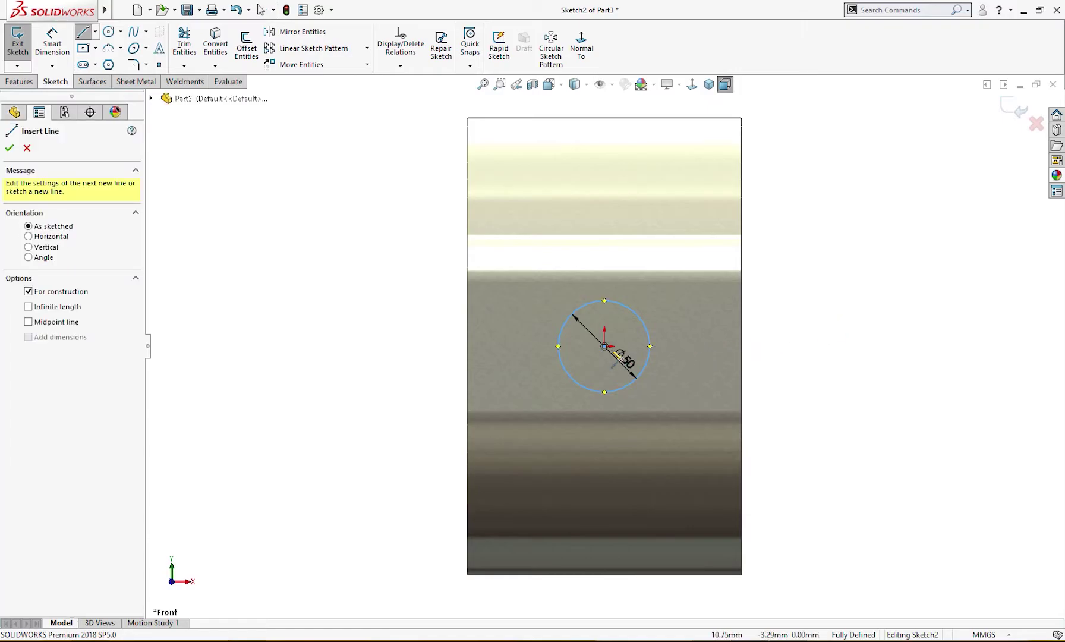
left_click(604, 346)
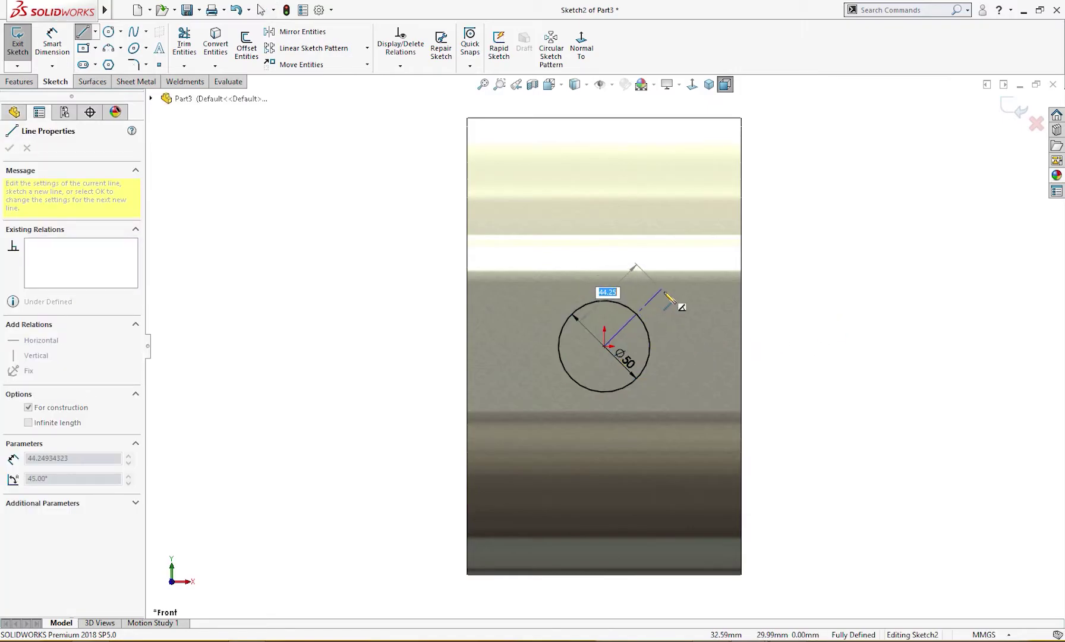
key("Escape")
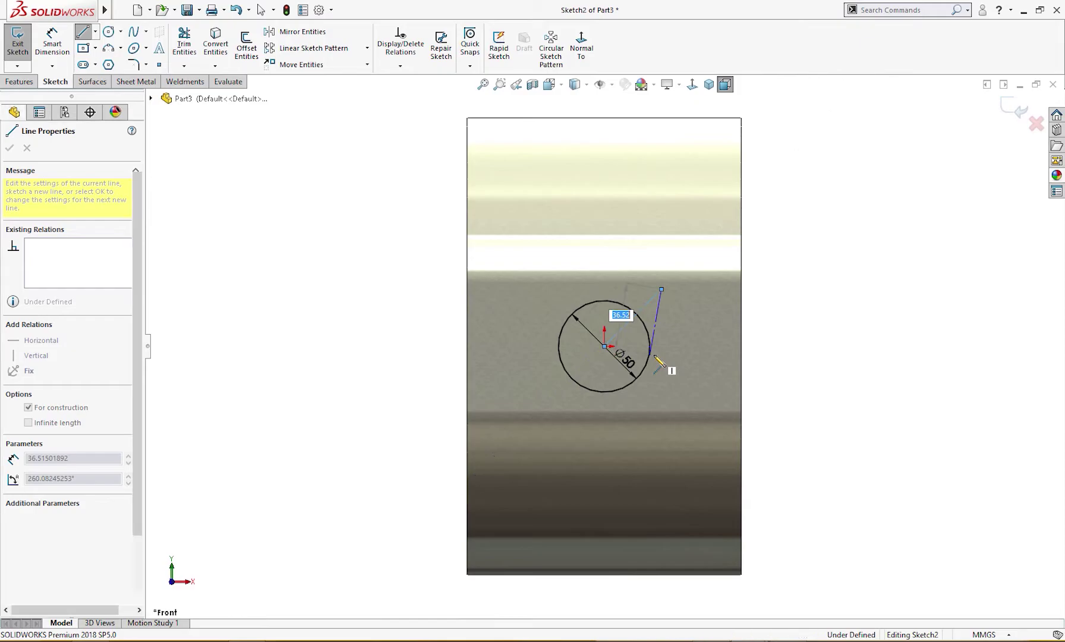
mouse_move(737, 363)
right_mouse_down()
mouse_move(809, 347)
mouse_move(840, 290)
right_mouse_up()
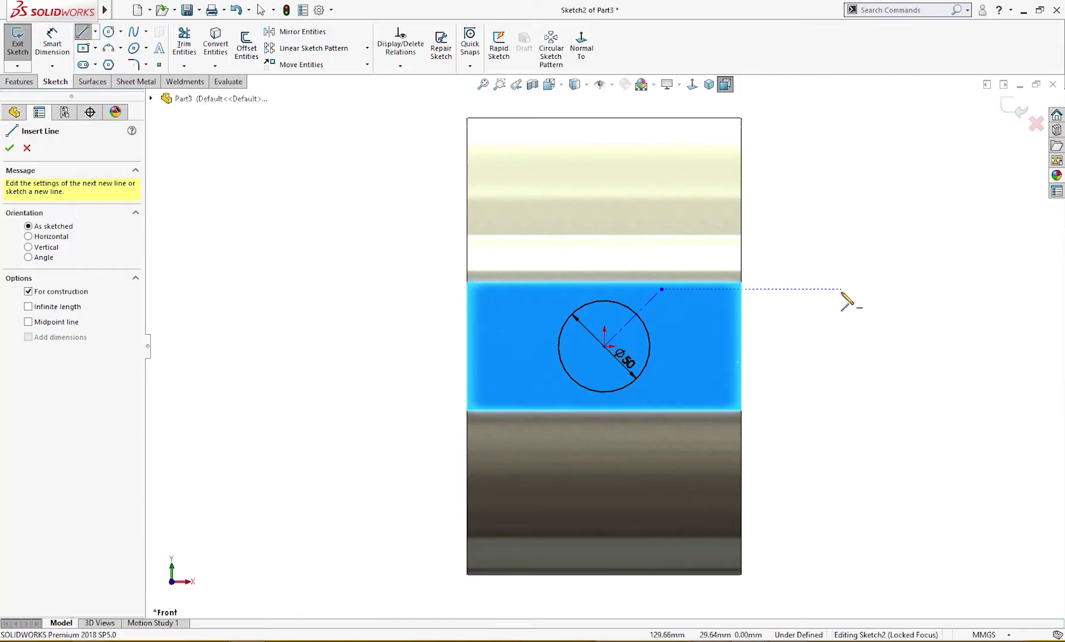
left_click(604, 346)
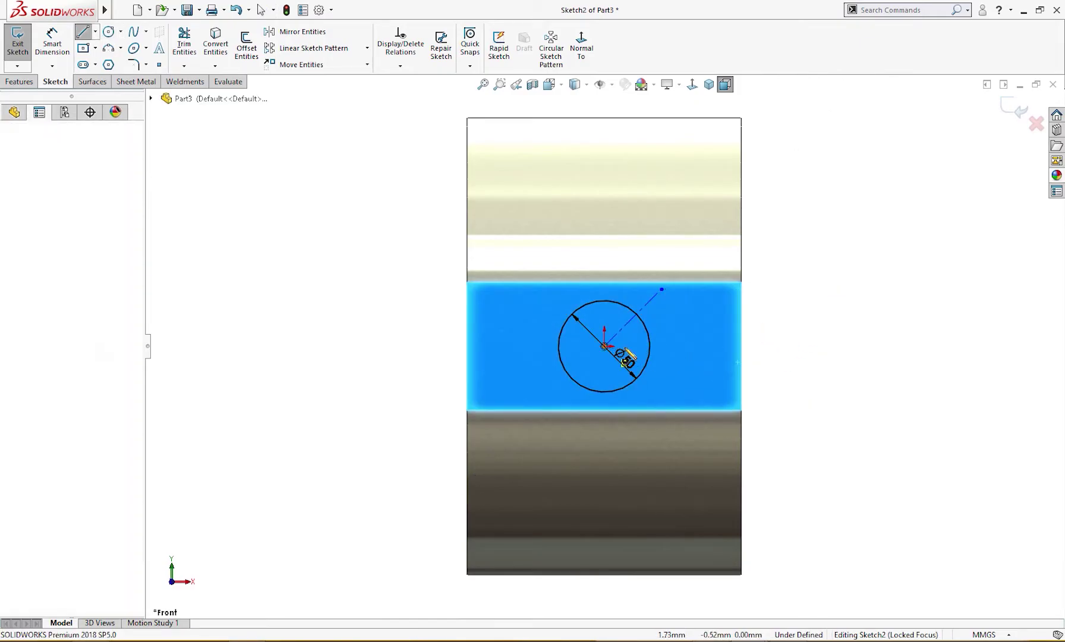
double_click(776, 346)
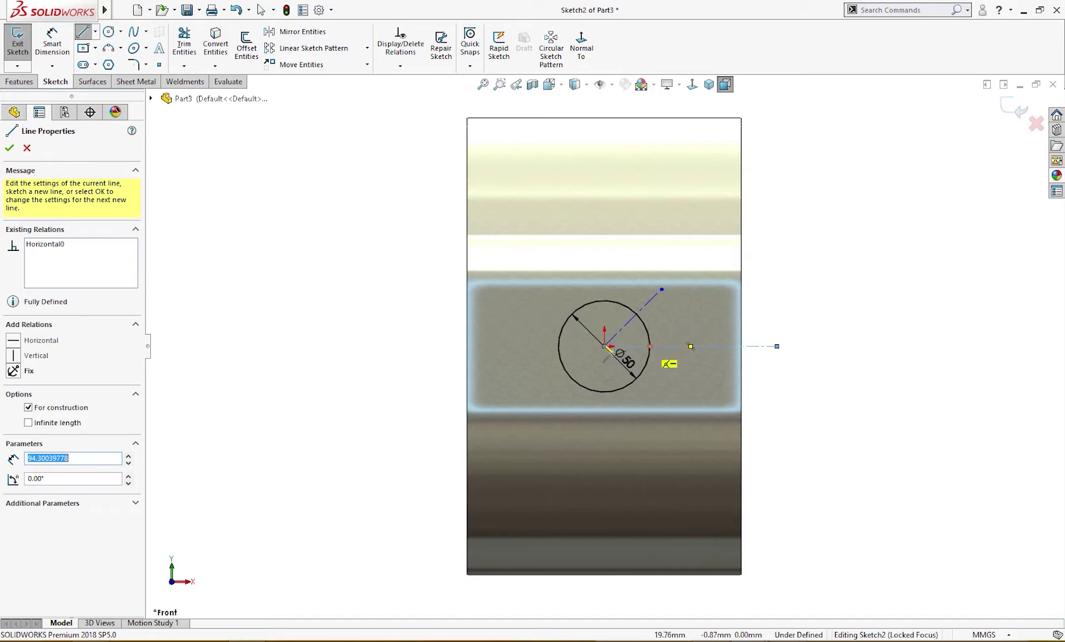
left_click(604, 346)
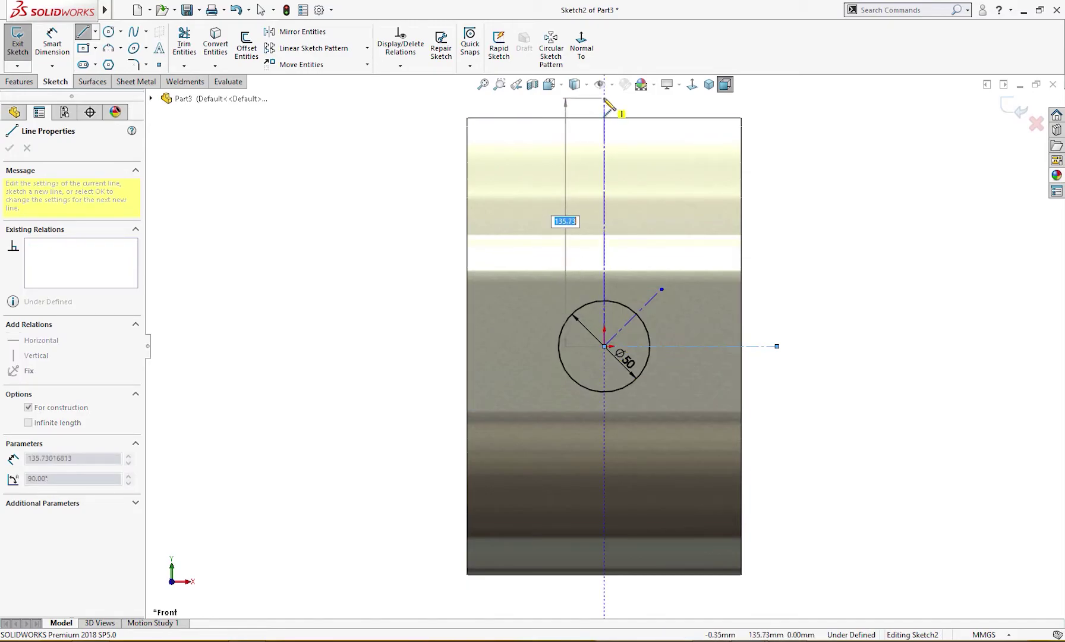
left_click(604, 93)
key("Escape")
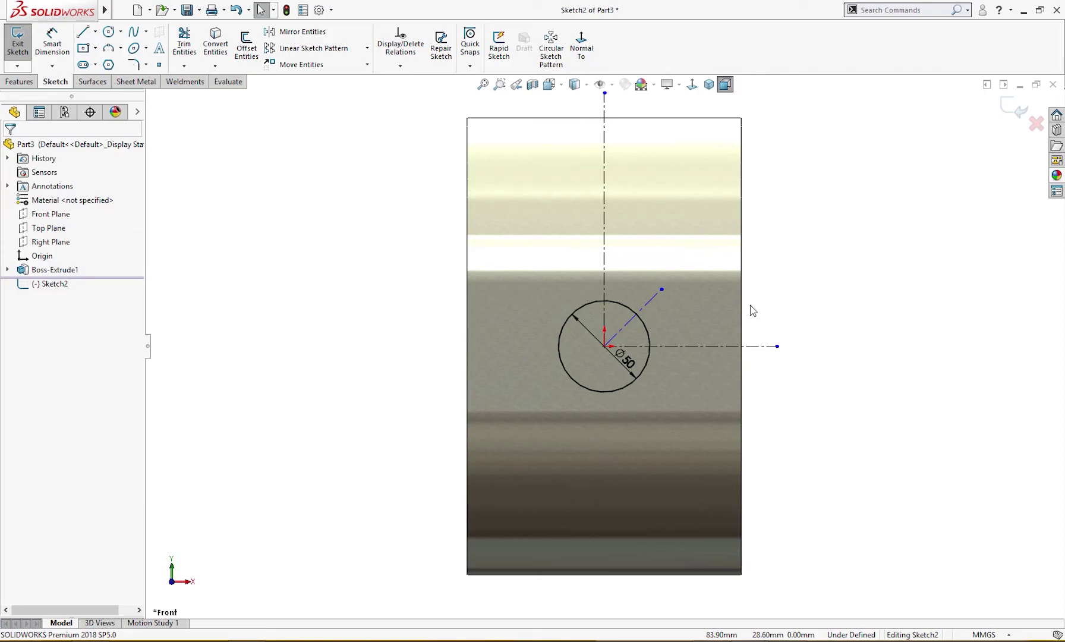
Step: Dimension the angle between the diagonal and vertical centerlines as 45°
left_click(645, 306)
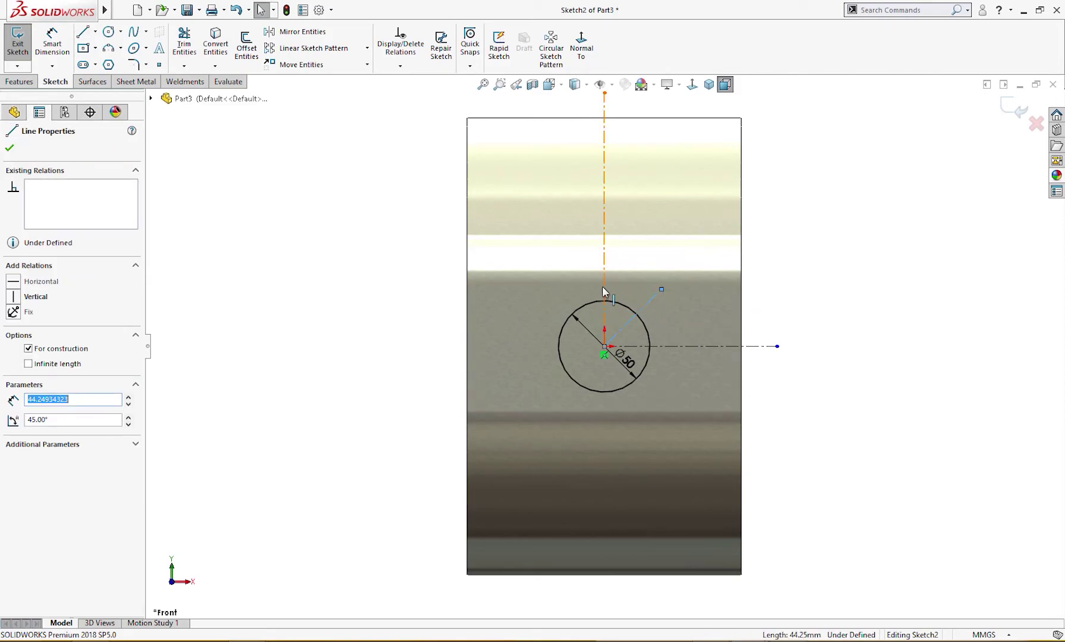
left_click(604, 286, "ctrl")
right_click_drag(799, 317, 800, 231)
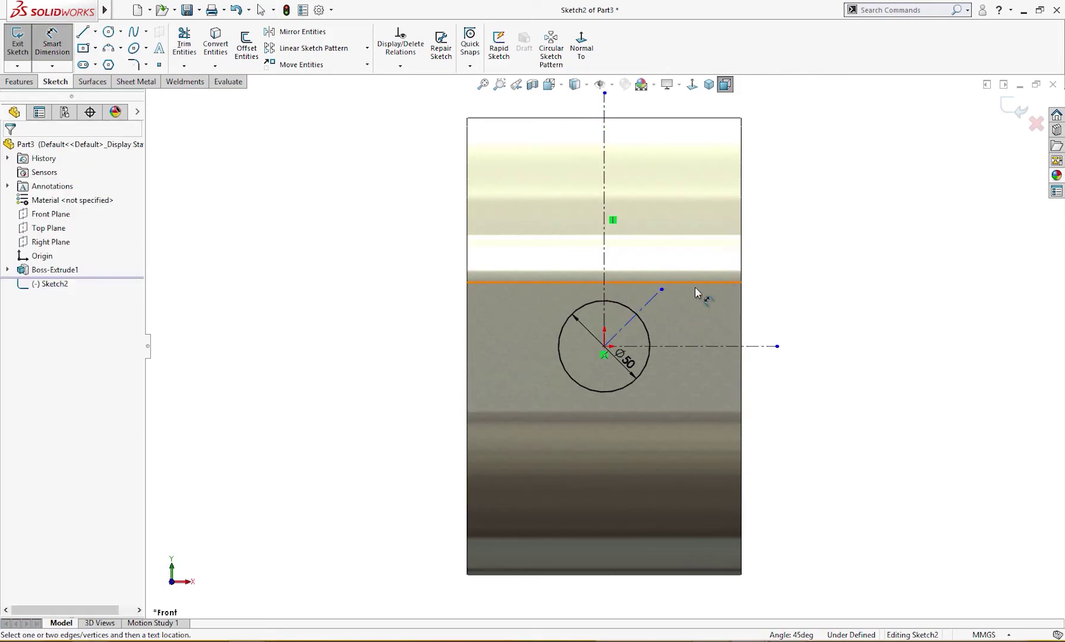
left_click(650, 307)
left_click(604, 288)
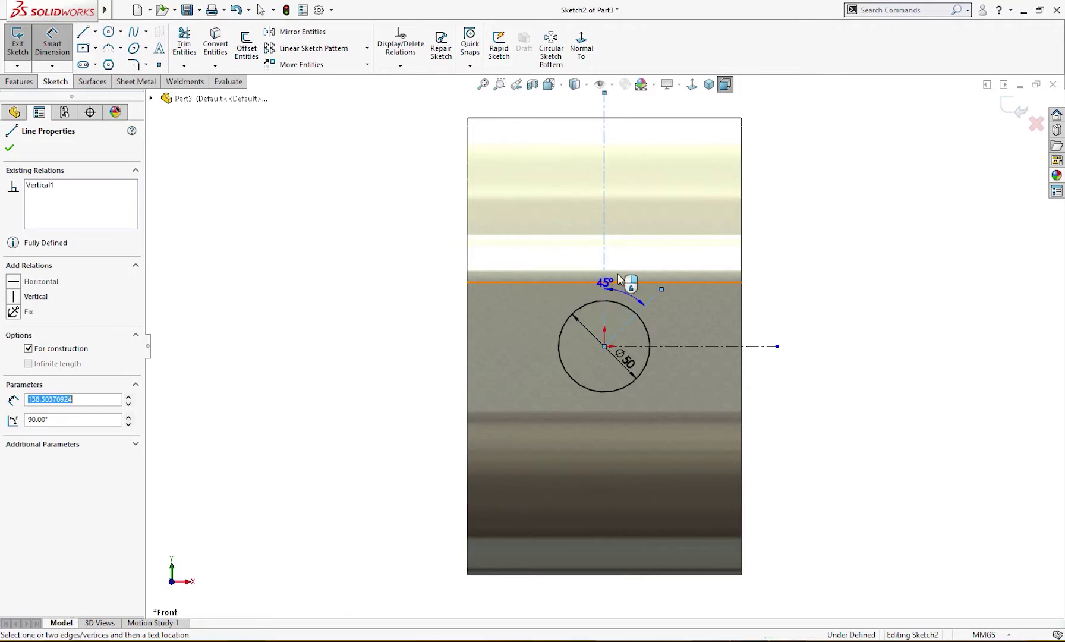
left_click(644, 249)
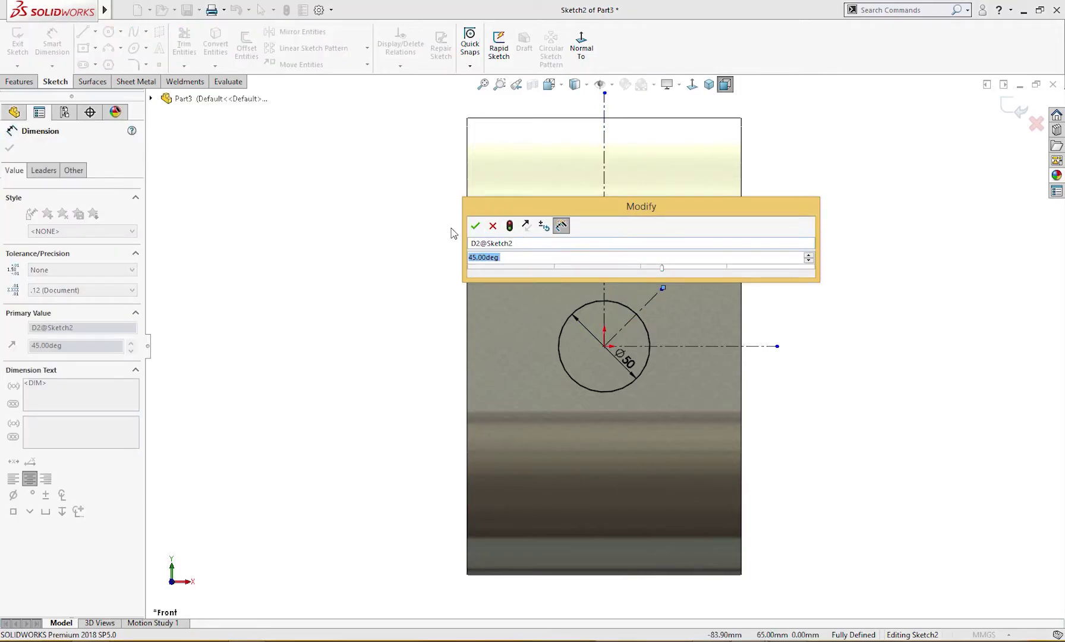
left_click(476, 227)
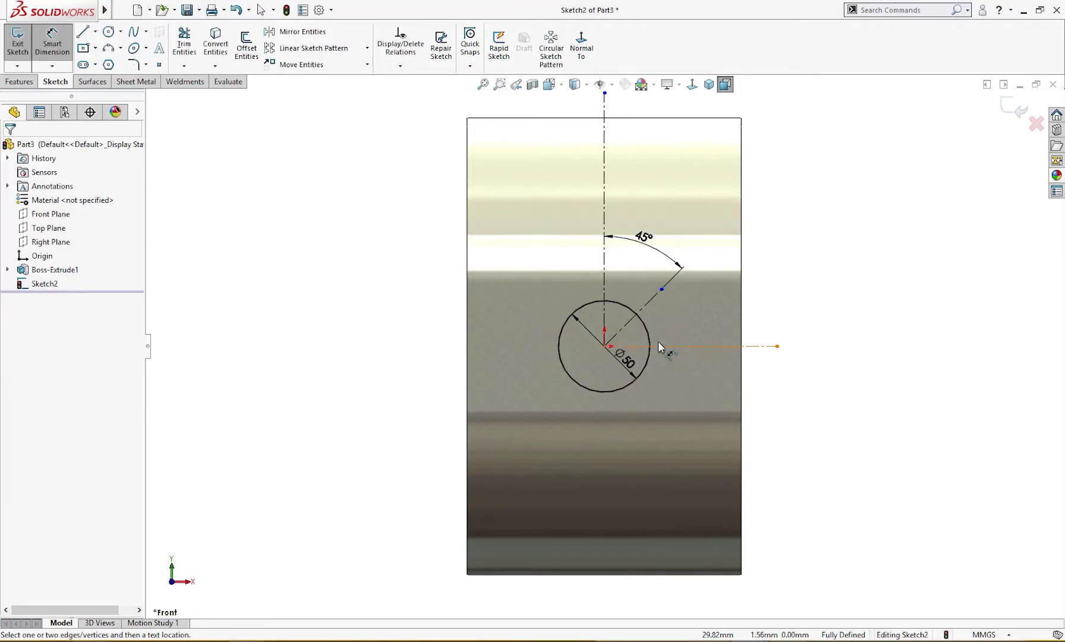
scroll(653, 330, "down", 3)
scroll(648, 325, "down", 2)
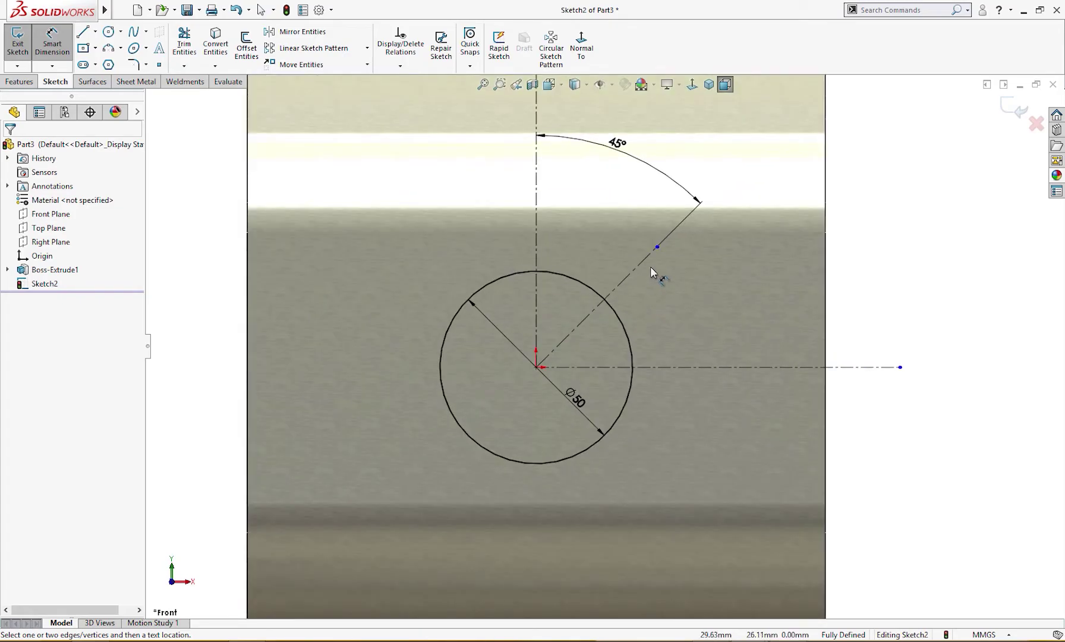
Step: Offset the diagonal centerline by 7 mm in both directions
left_click(246, 47)
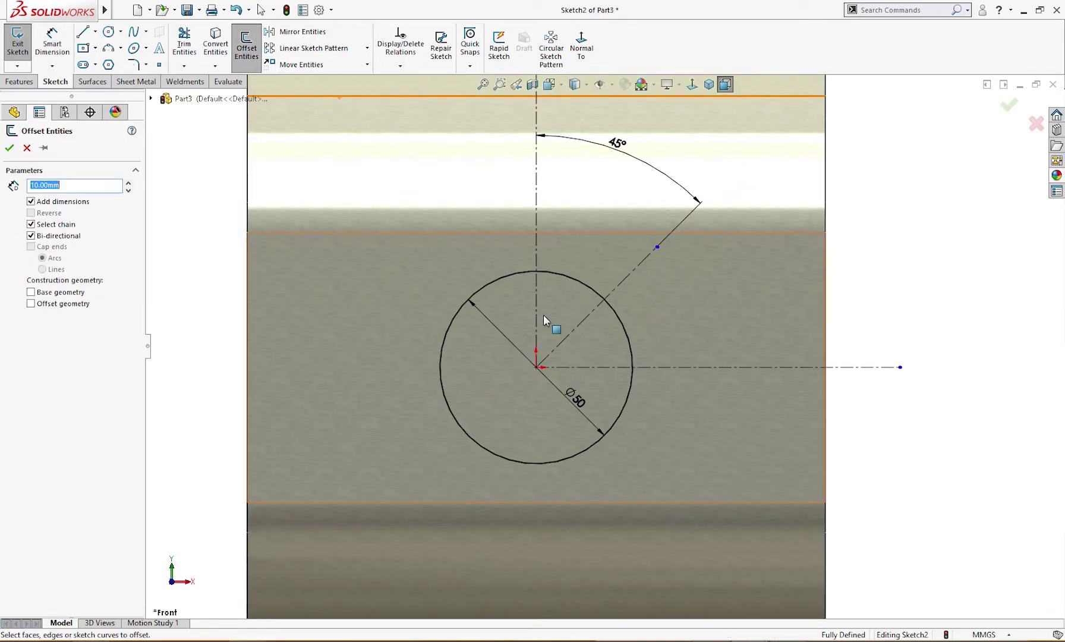
left_click(577, 325)
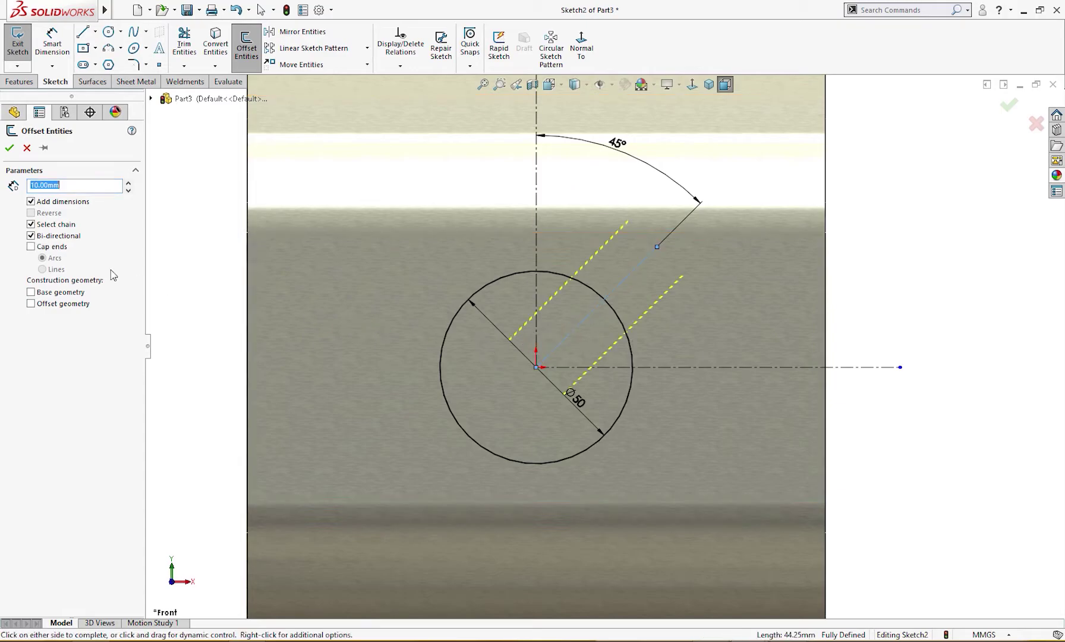
key("Return")
left_click(9, 147)
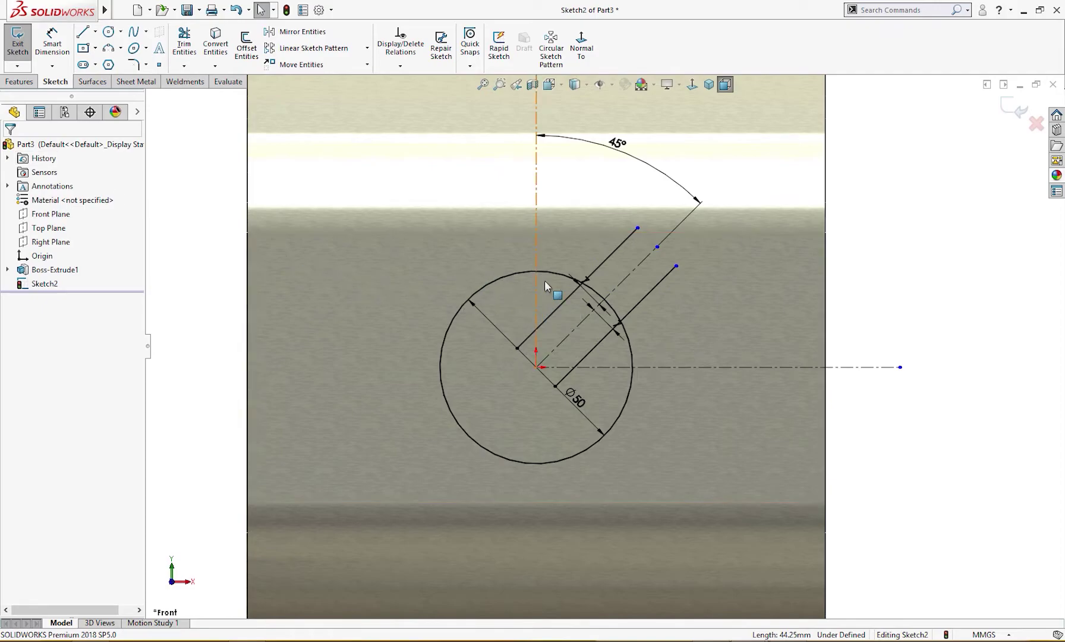
Step: Draw a line about 20 mm long across both offset lines, just outside the 50 mm circle
right_click_drag(435, 257, 398, 289)
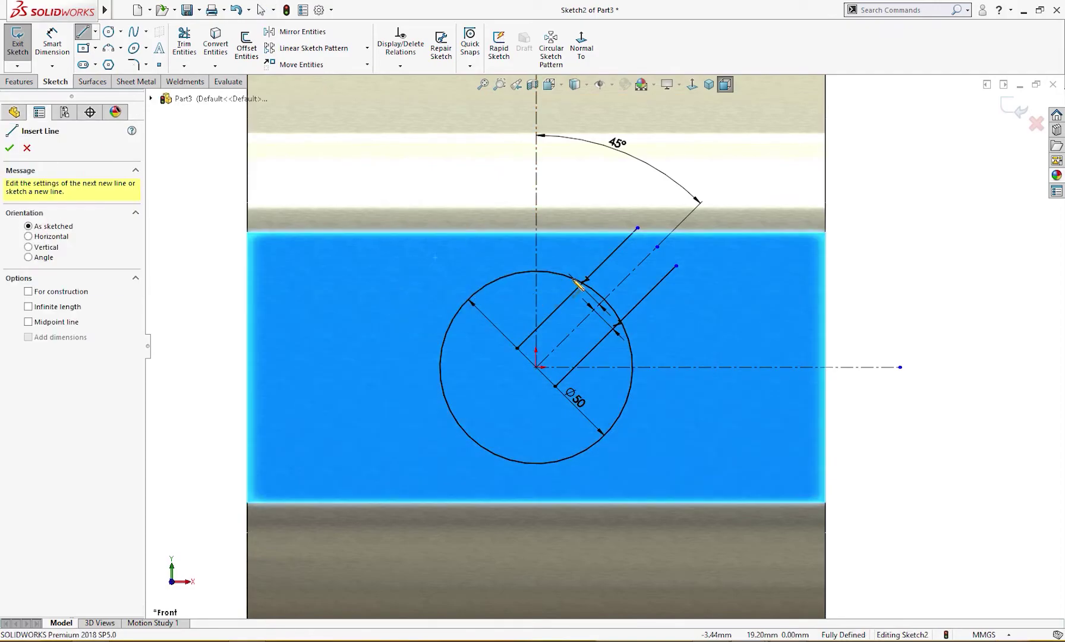
left_click(595, 255)
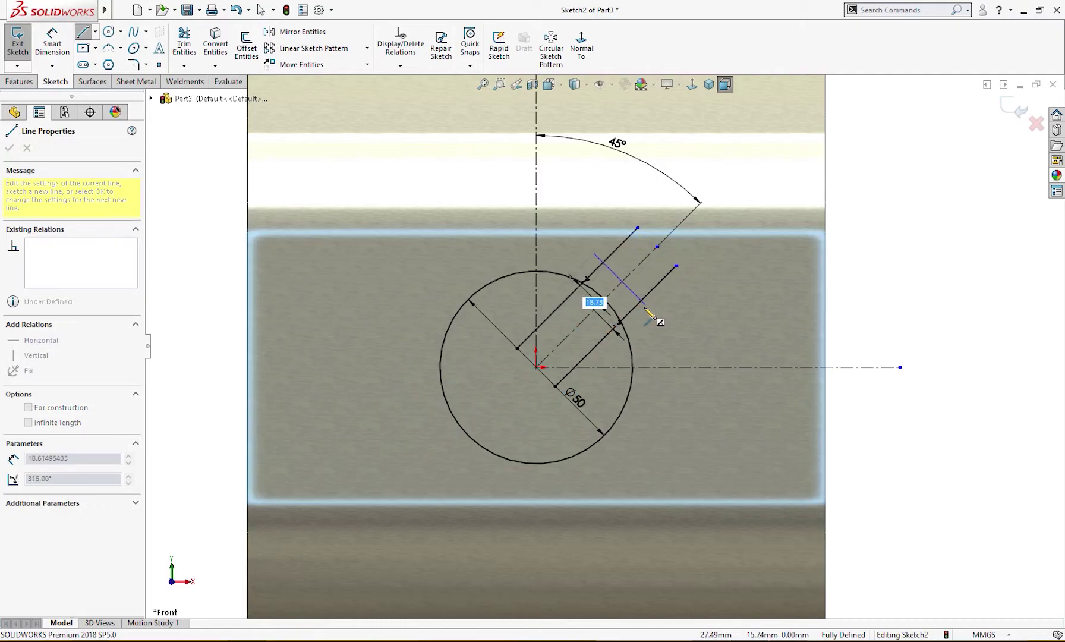
left_click(649, 310)
key("Escape")
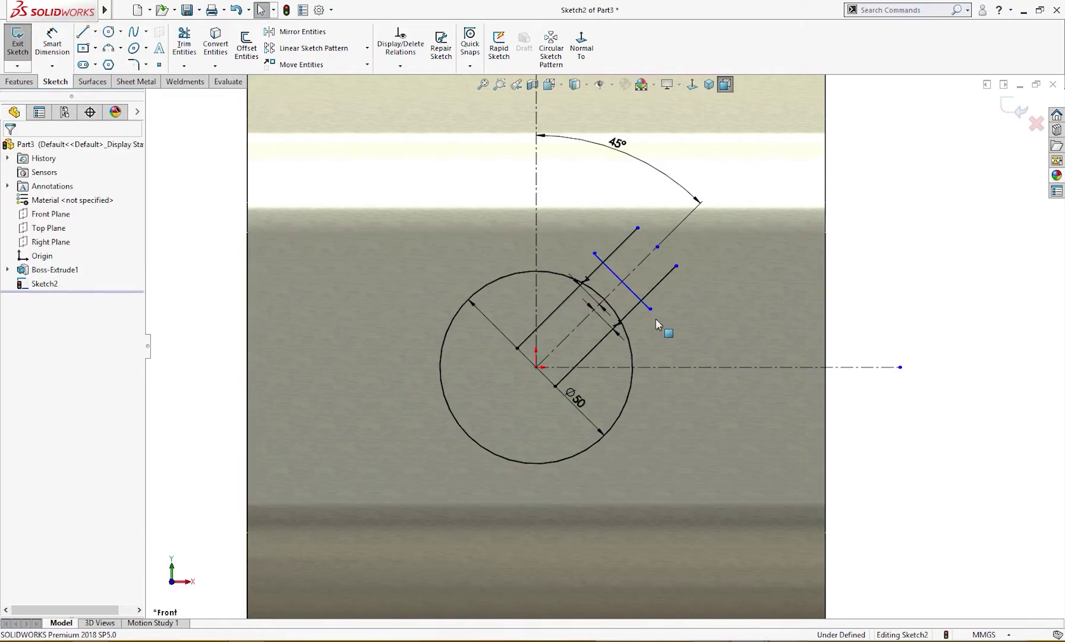
Step: Add a perpendicular relation between the cross line and the lower offset line
left_click(647, 305)
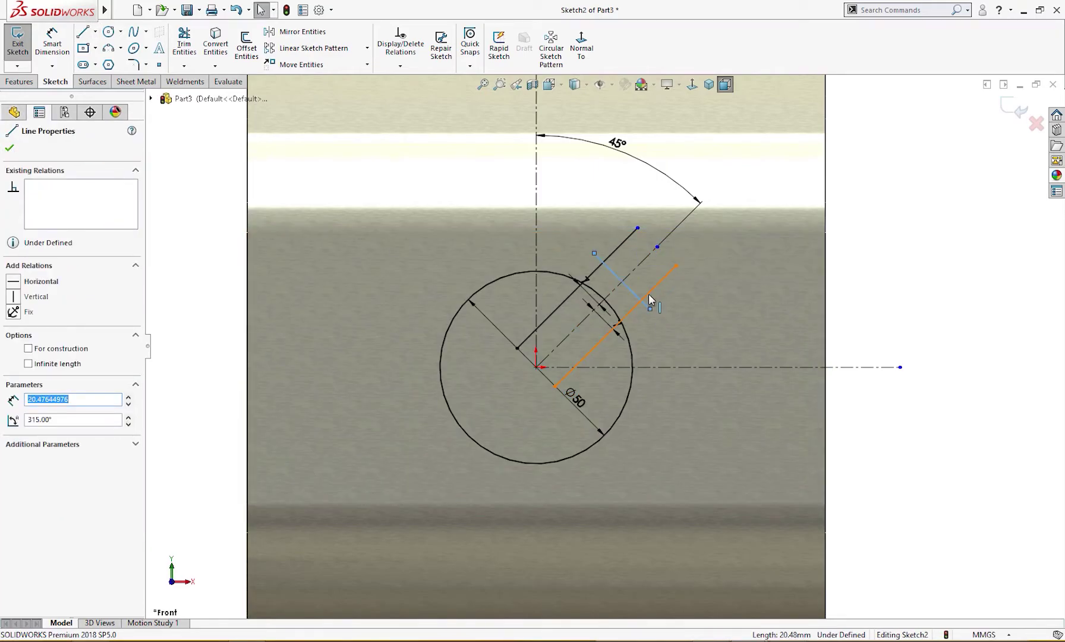
left_click(649, 294, "ctrl")
left_click(743, 239)
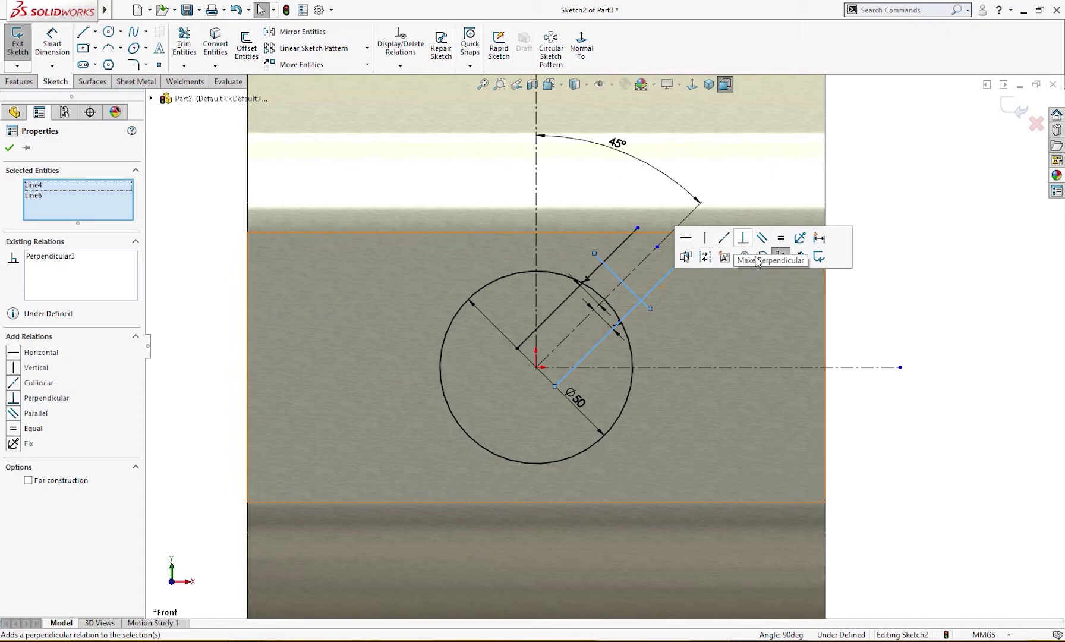
left_click(909, 295)
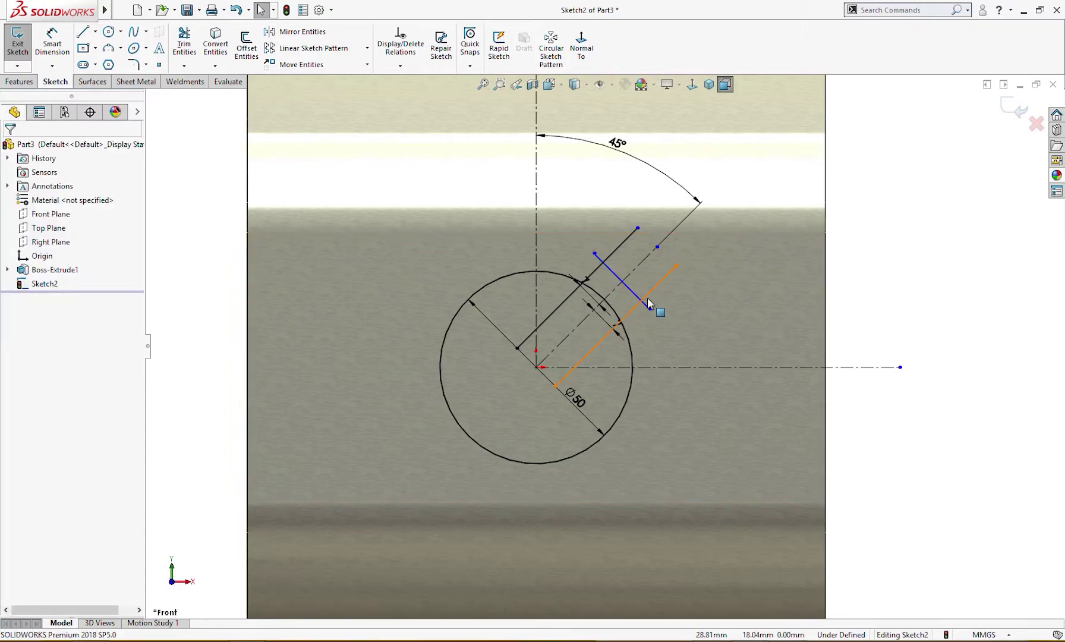
Step: Trim the overhanging ends of the cross line and both offset lines to form the keyway's square outer corners
scroll(648, 297, "down", 3)
right_click_drag(666, 296, 706, 339)
left_click_drag(641, 297, 637, 307)
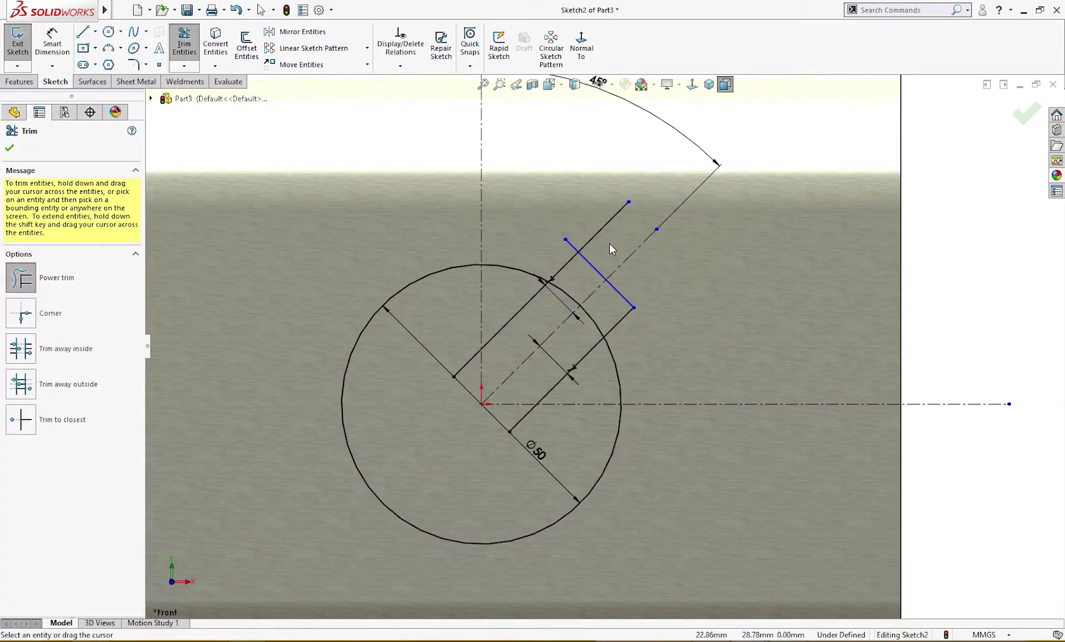
left_click_drag(566, 250, 603, 237)
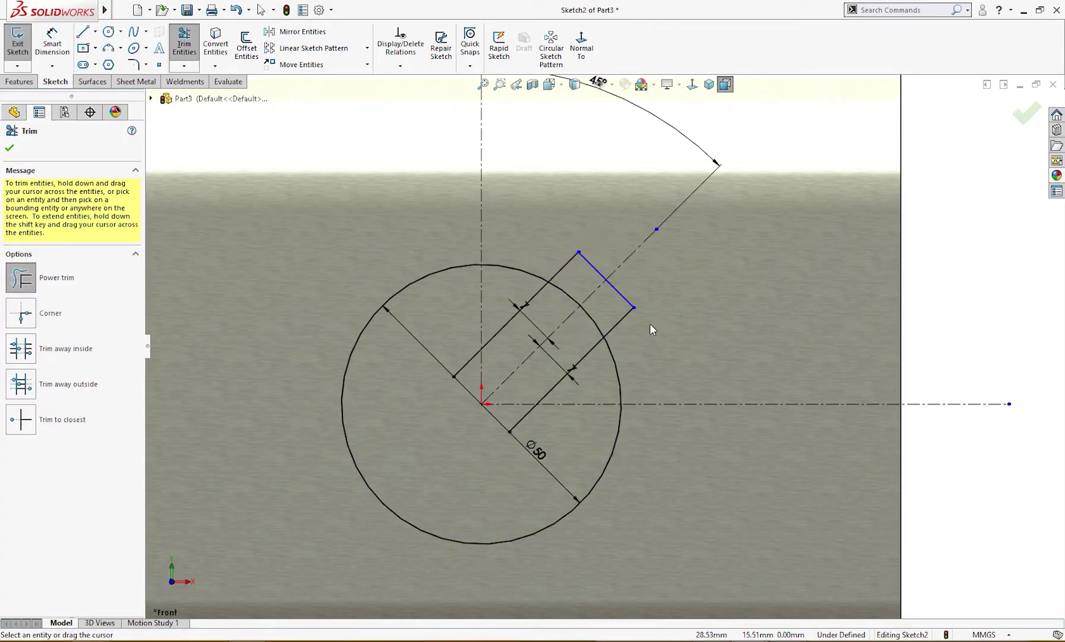
key("Escape")
Step: Dimension the distance from the keyway's outer edge to the far side of the circle as 53.5 mm
right_click_drag(656, 337, 670, 275)
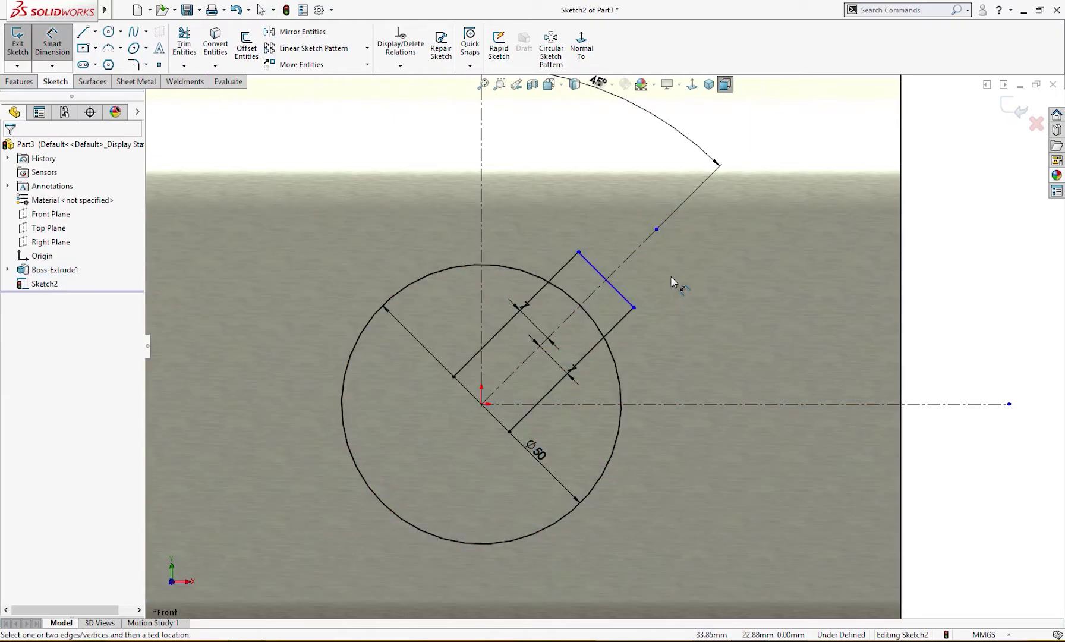
left_click(633, 307)
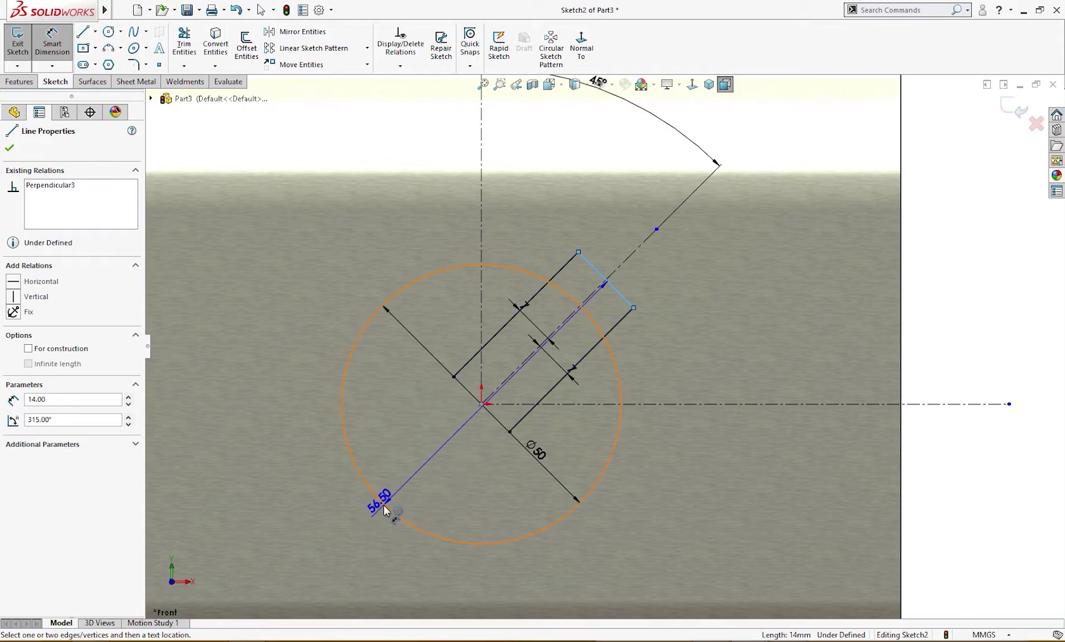
left_click(385, 510)
left_click(286, 295)
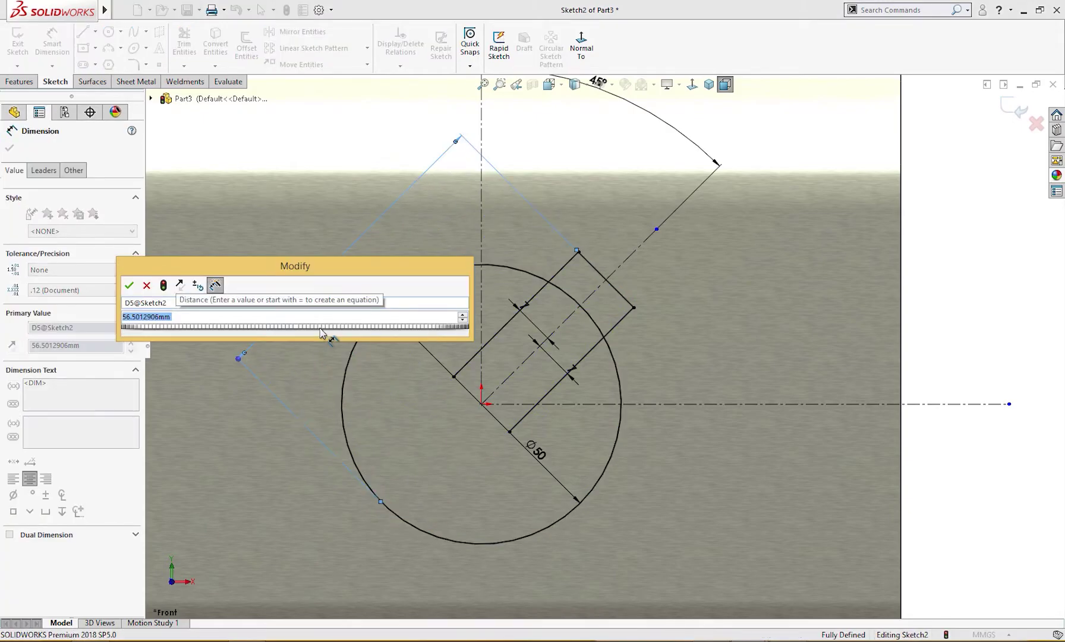
type("53.5")
key("Return")
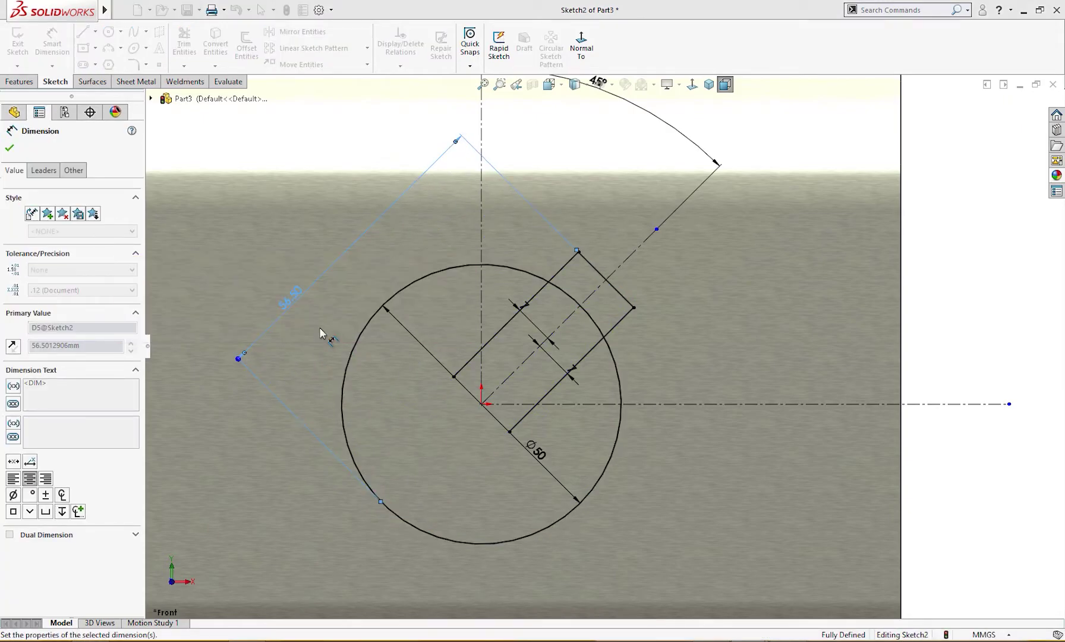
left_click(411, 416)
Step: Trim the offset lines inside the circle and the arc between them to leave one continuous bore and keyway outline
scroll(413, 415, "up", 2)
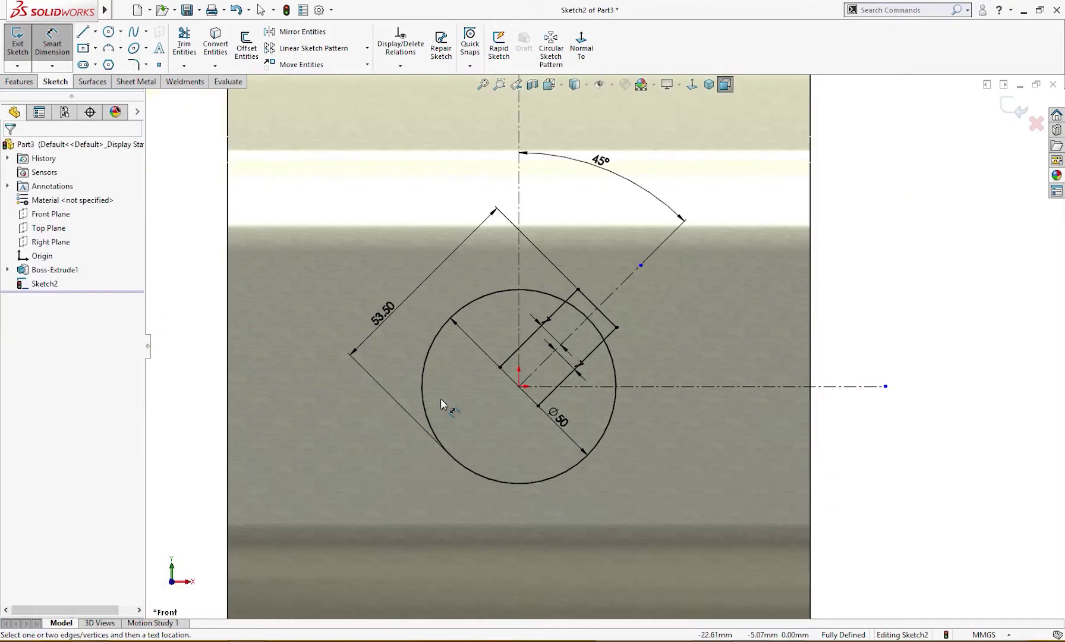
right_click_drag(441, 373, 479, 419)
left_click_drag(515, 359, 533, 330)
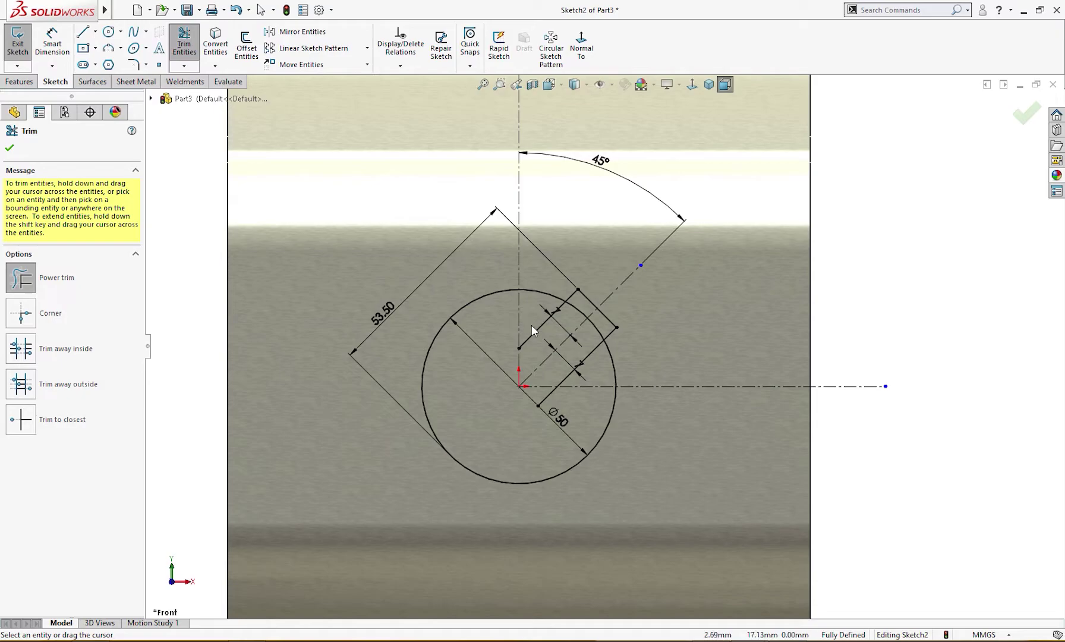
mouse_move(564, 379)
left_mouse_down()
mouse_move(557, 406)
mouse_move(601, 340)
left_mouse_up()
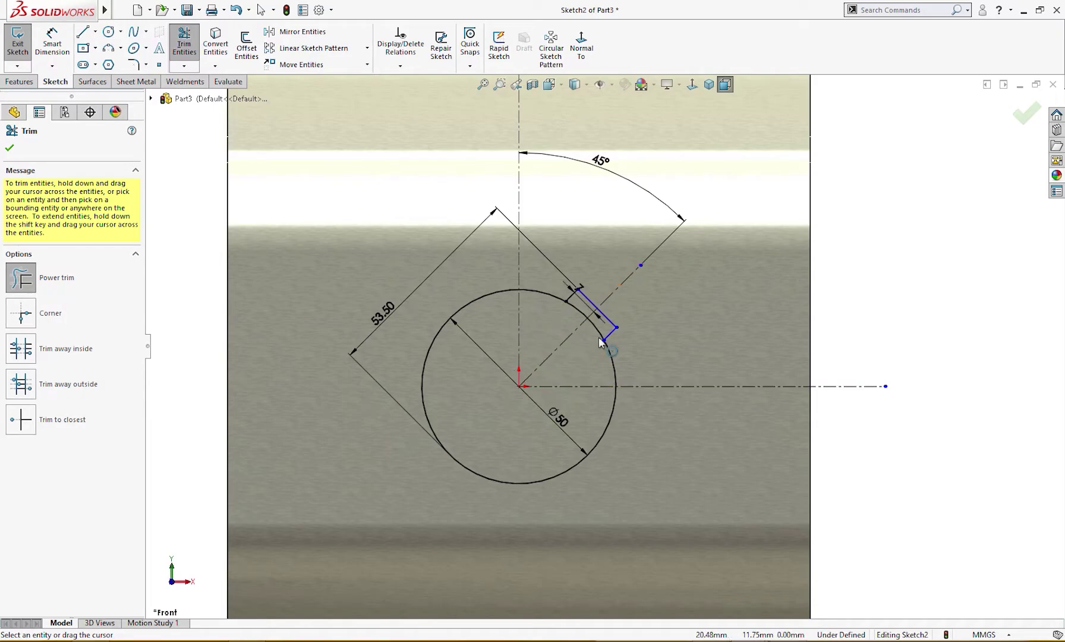
scroll(593, 336, "down", 2)
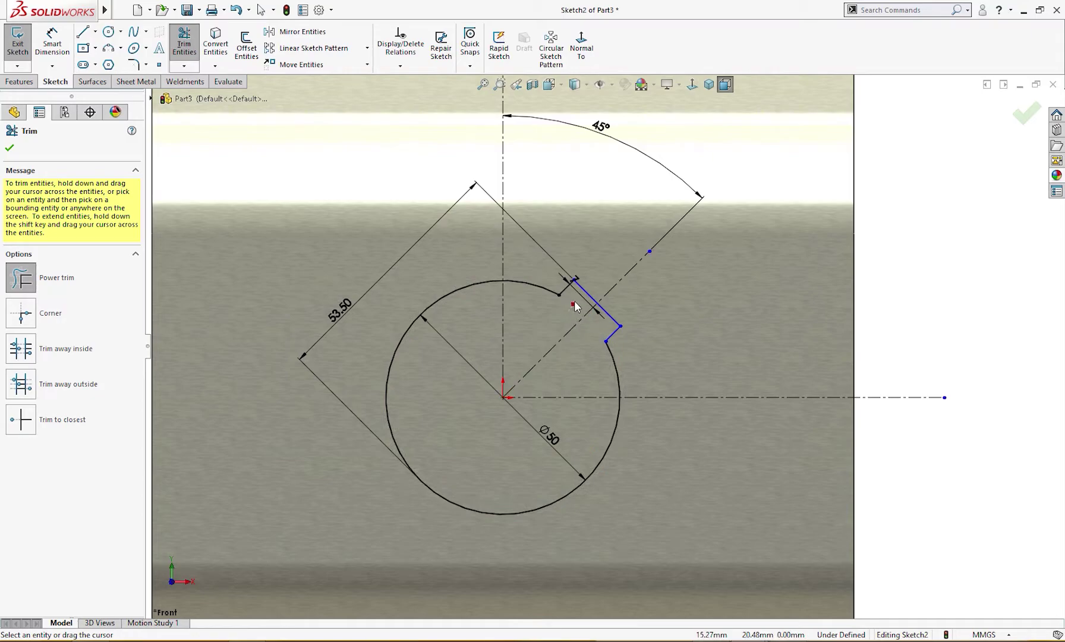
key("Escape")
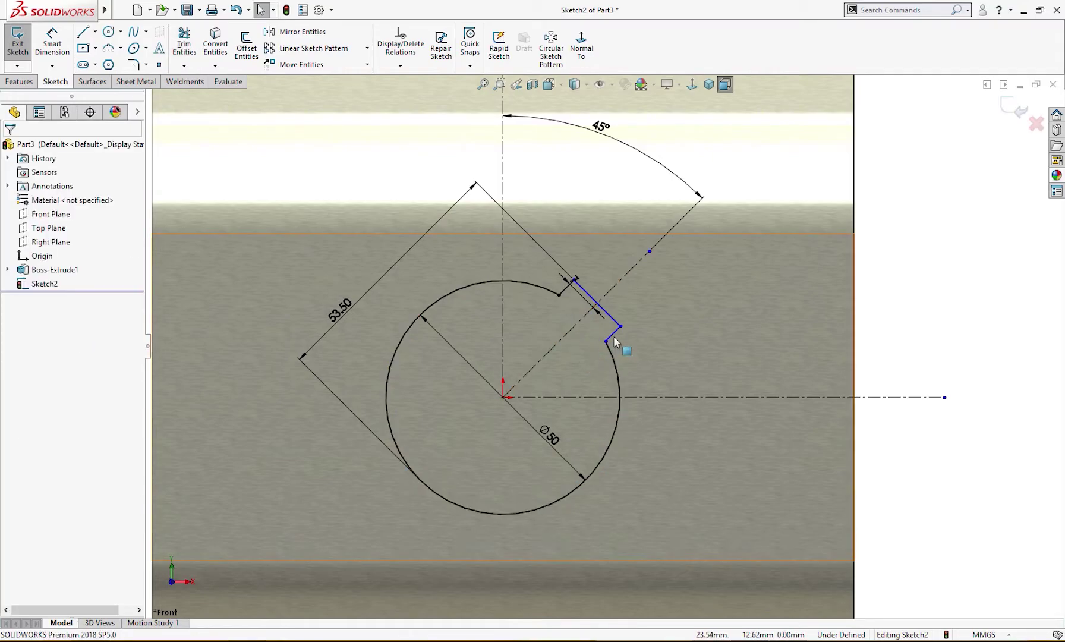
Step: Add an equal relation between the keyway's two short side lines
left_click(614, 335)
left_click(565, 287, "ctrl")
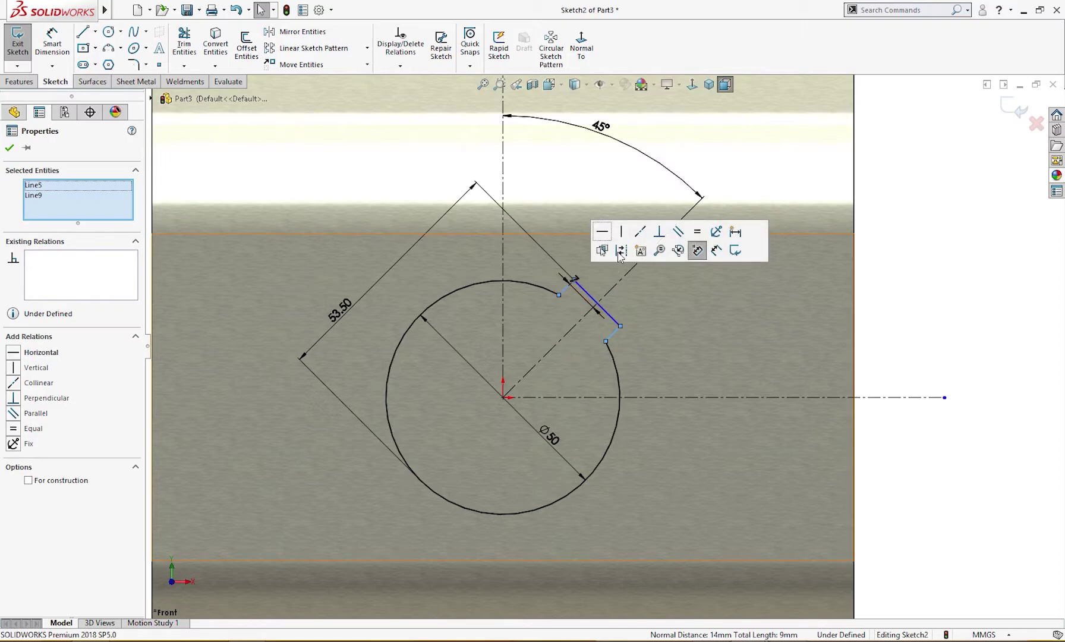
left_click(697, 231)
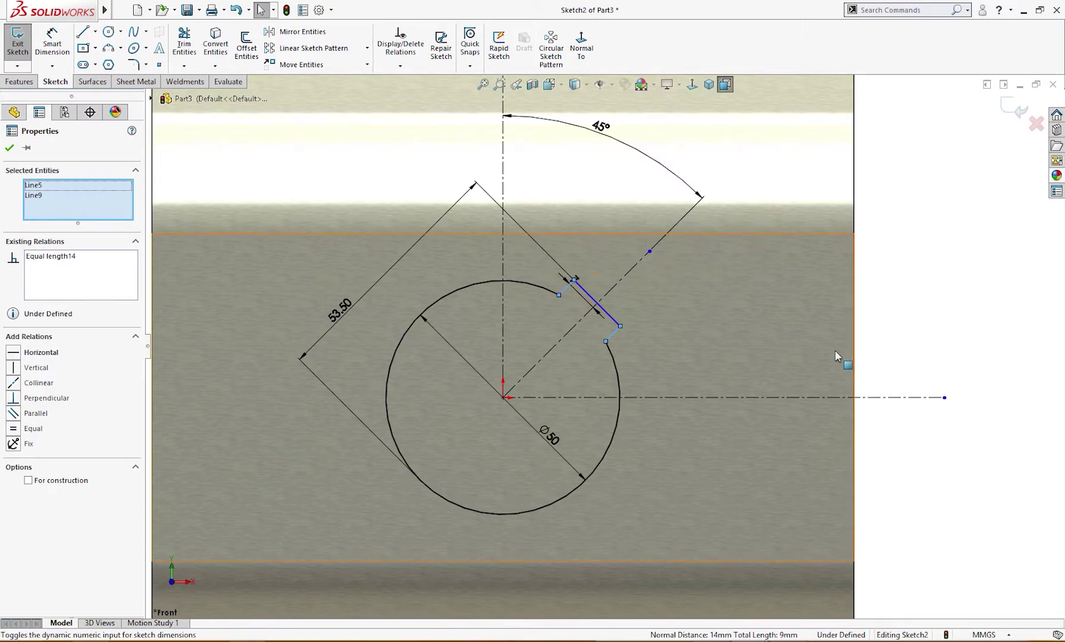
left_click(867, 355)
Step: Add a perpendicular relation between the keyway's outer edge and its lower side line
left_click(607, 313)
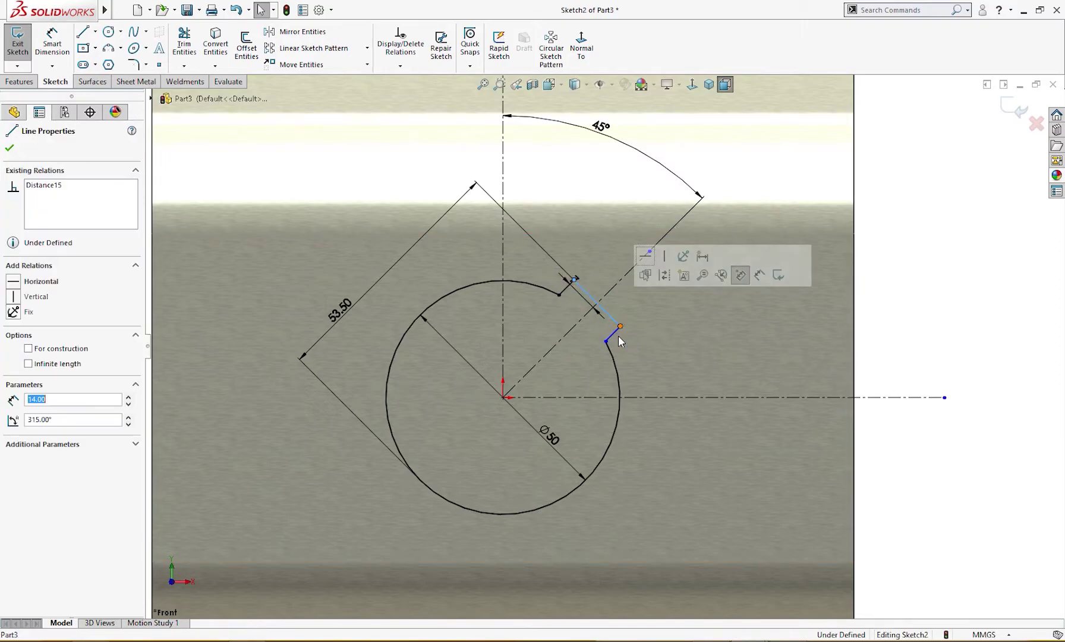
left_click(614, 328, "ctrl")
left_click(615, 330, "ctrl")
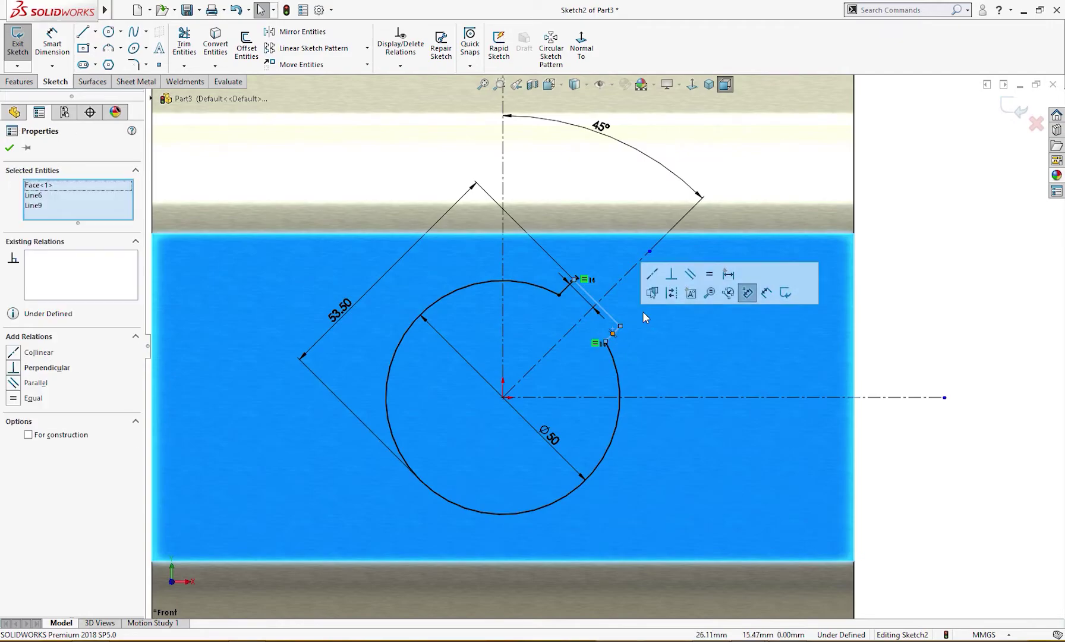
left_click(671, 274)
left_click(611, 326)
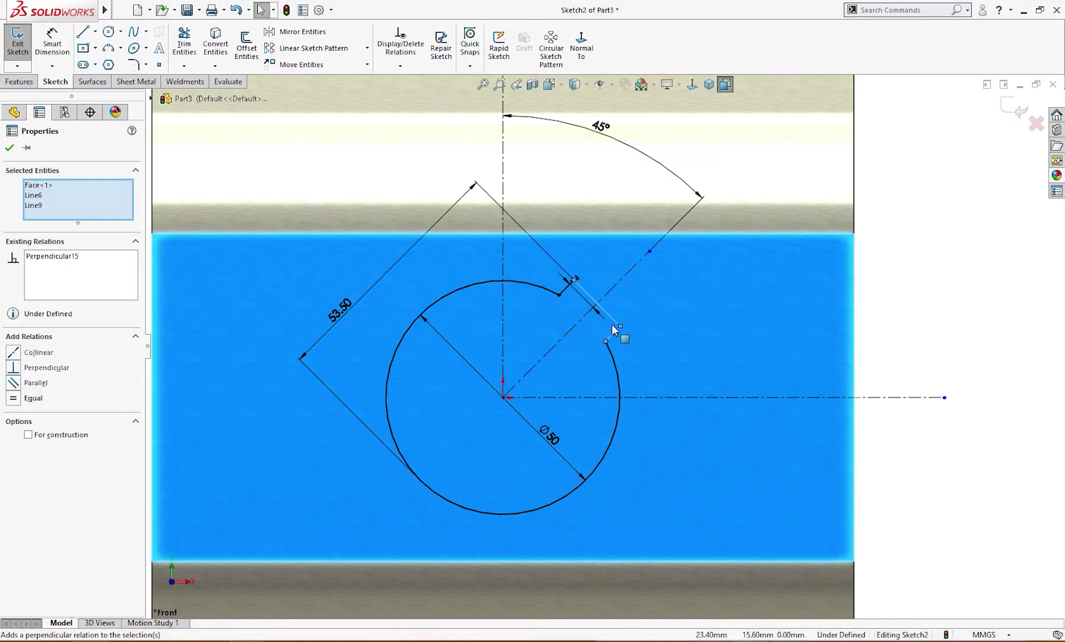
key("Escape")
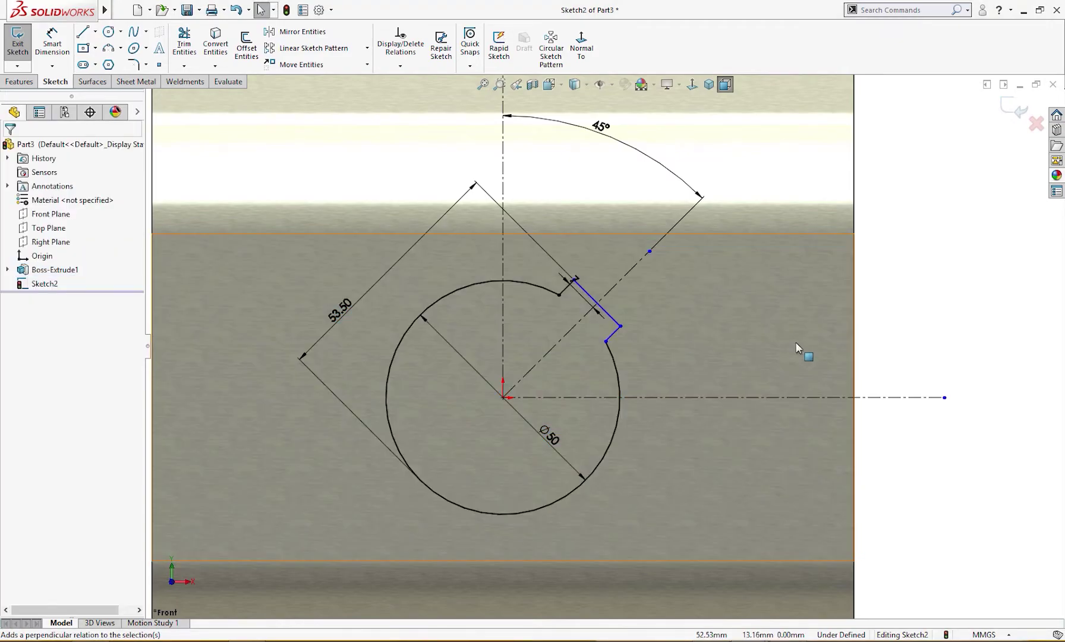
left_click(588, 294)
left_click(940, 359)
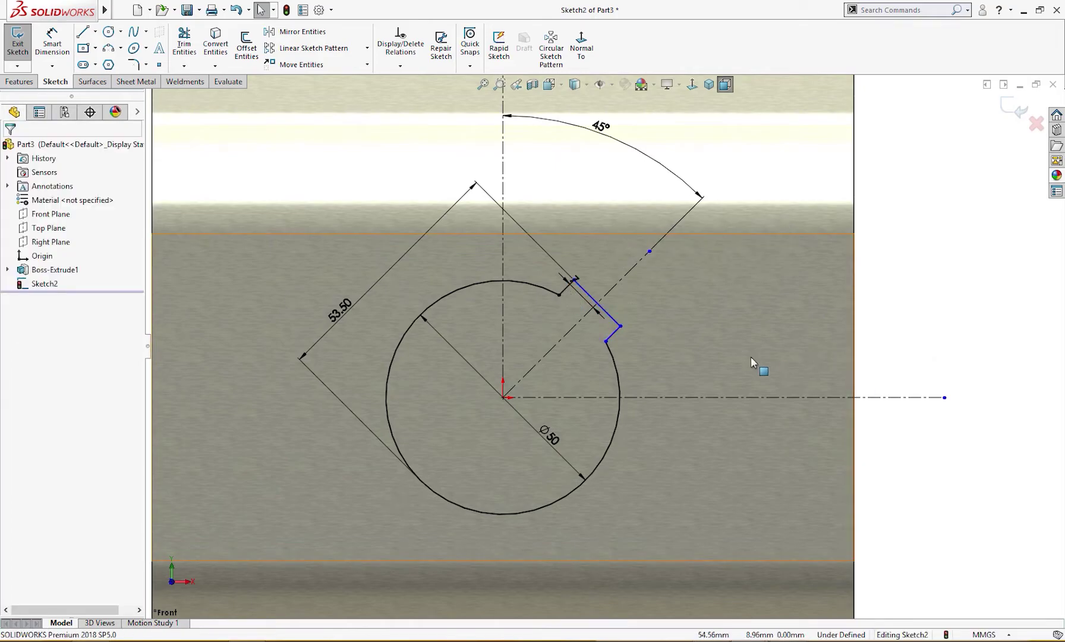
Step: Dimension the length of the keyway's outer edge, parallel to that edge
right_click_drag(750, 357, 740, 289)
left_click(615, 318)
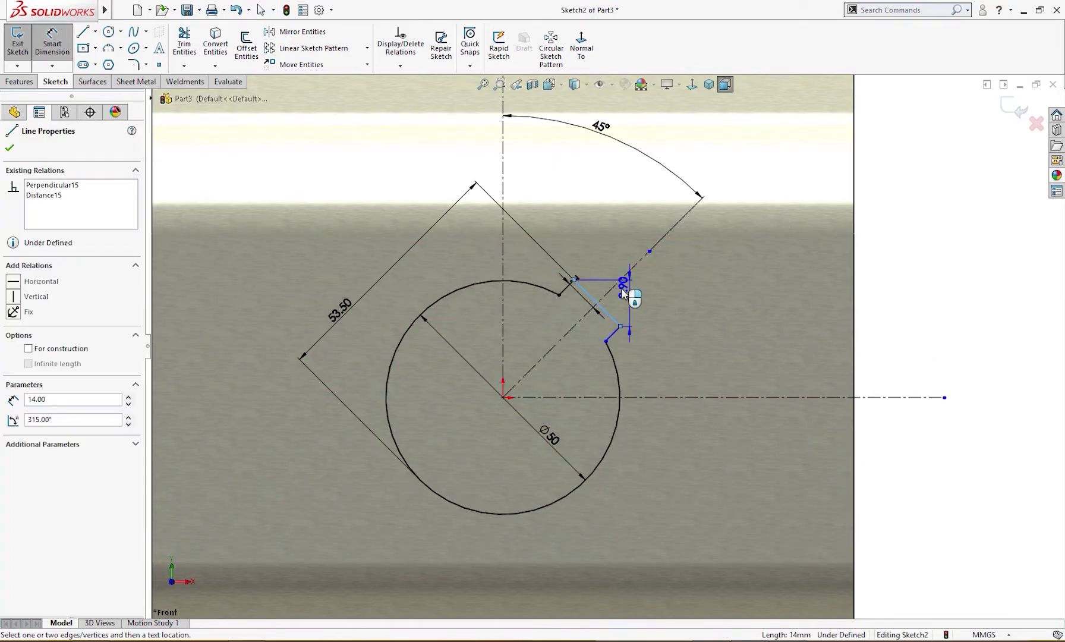
left_click(642, 288)
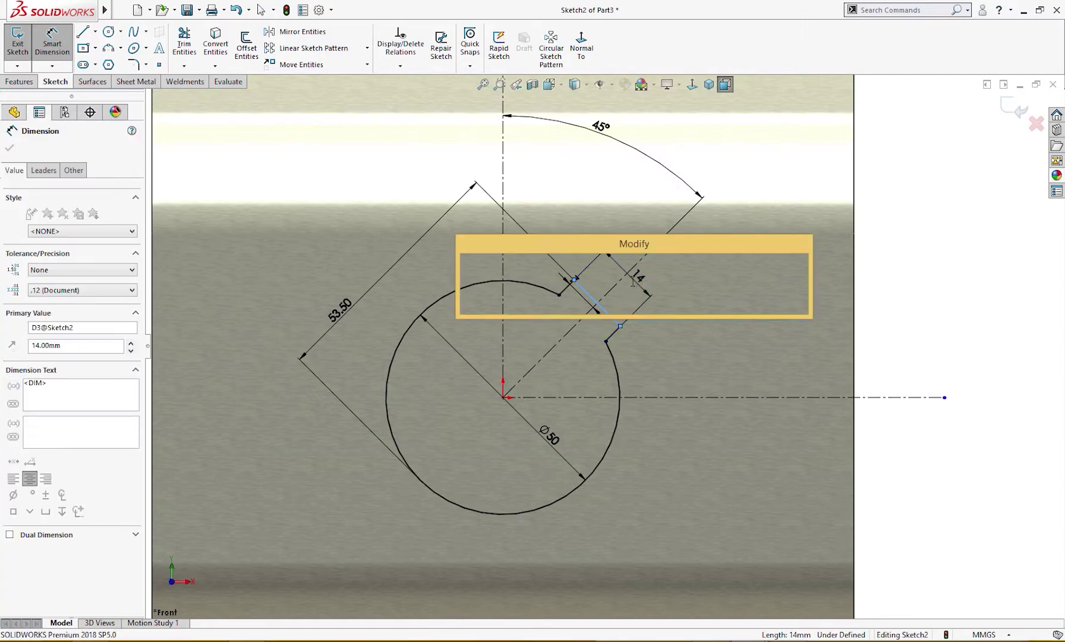
left_click(469, 264)
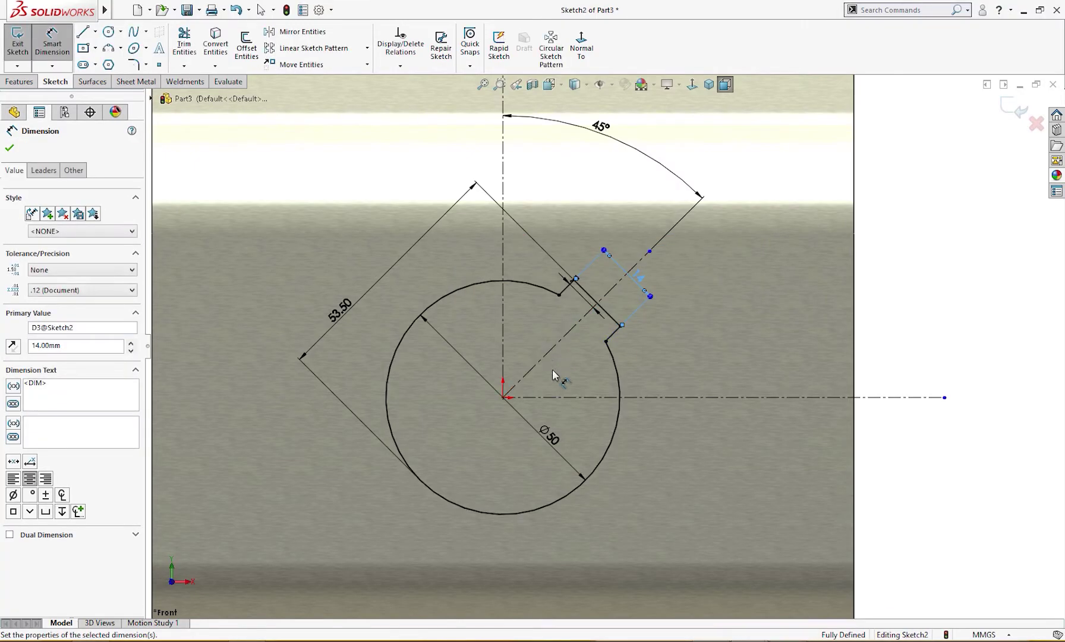
Step: Reposition the keyway and bore diameter dimensions so their texts are spread clear of the outline
key("f")
left_click_drag(632, 310, 652, 310)
left_click_drag(455, 323, 458, 285)
left_click_drag(578, 409, 639, 463)
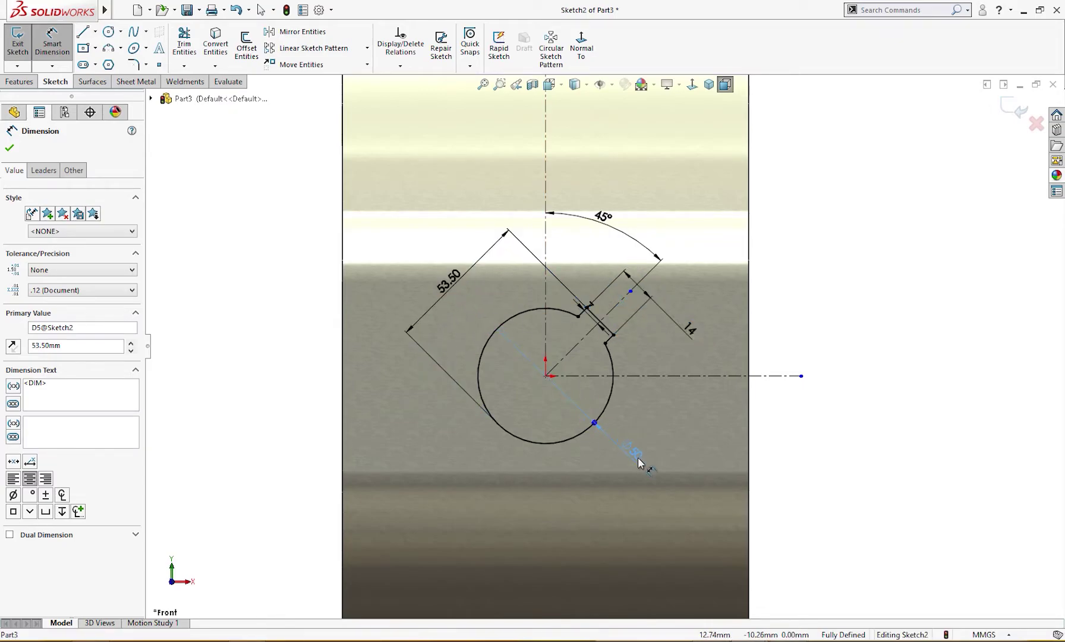
left_click(880, 492)
left_click(590, 306)
left_click(615, 301)
left_click(890, 409)
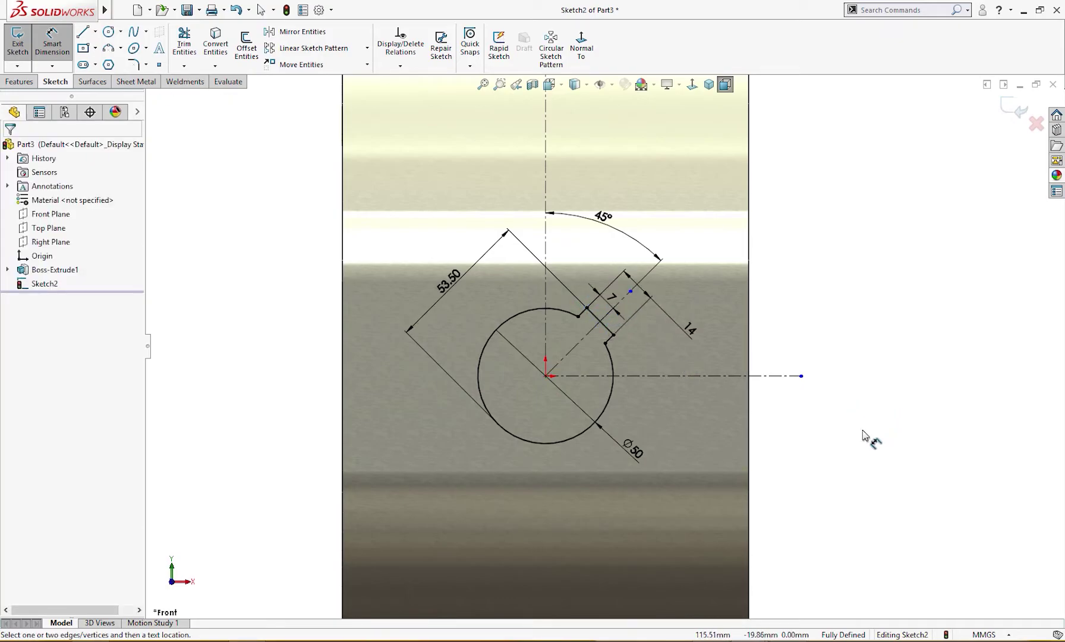
Step: Draw an 80 mm diameter circle centred on the origin around the keyed bore
right_click_drag(865, 435, 916, 428)
left_click(546, 376)
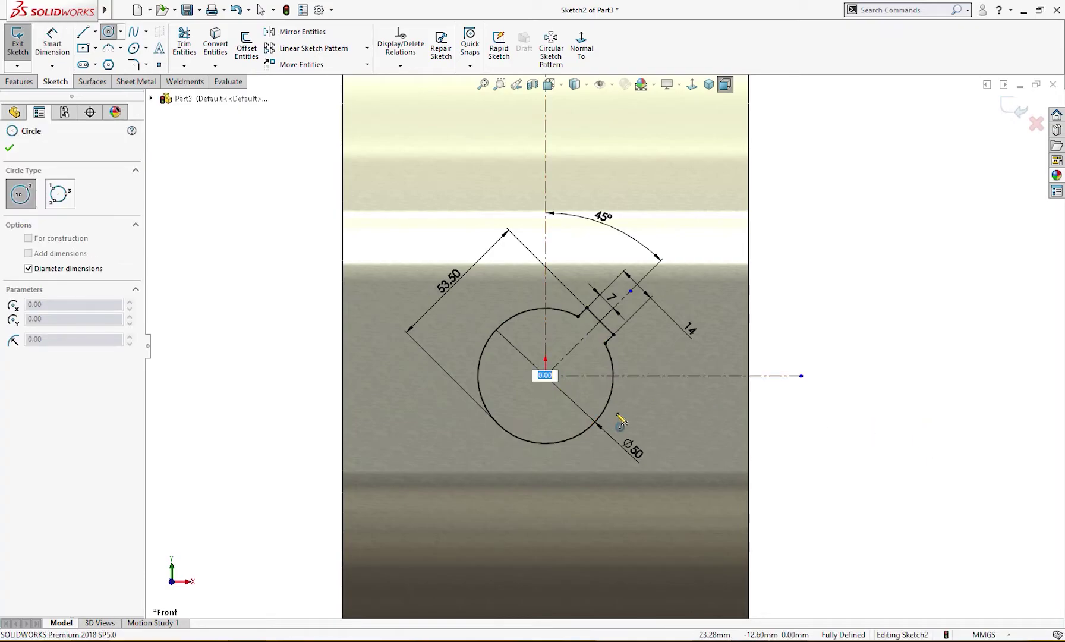
type("80")
key("Return")
left_click(832, 450)
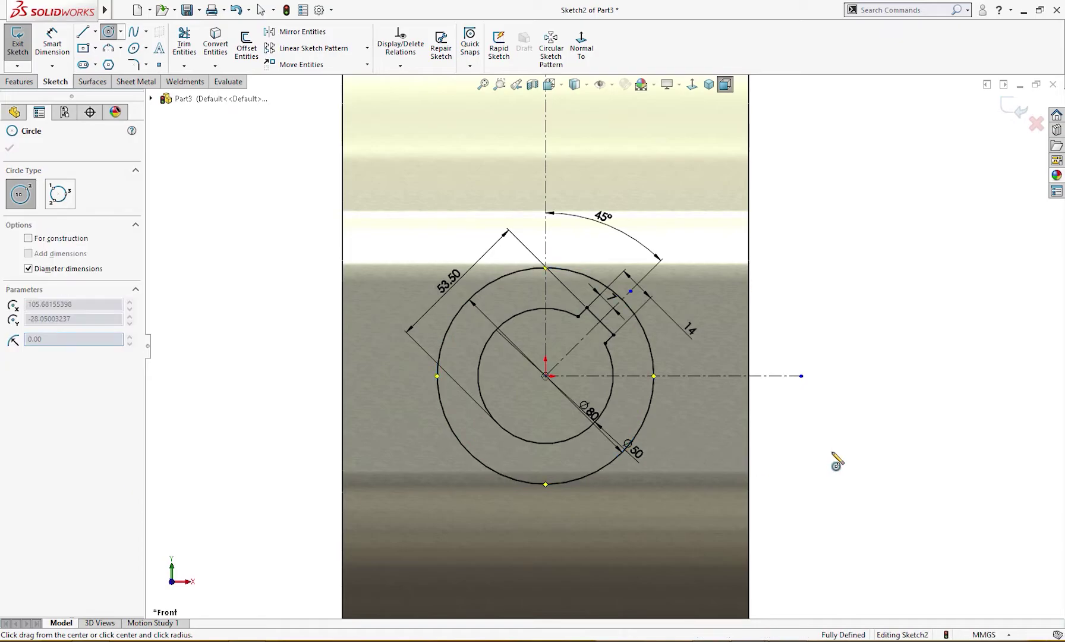
key("Escape")
key("f")
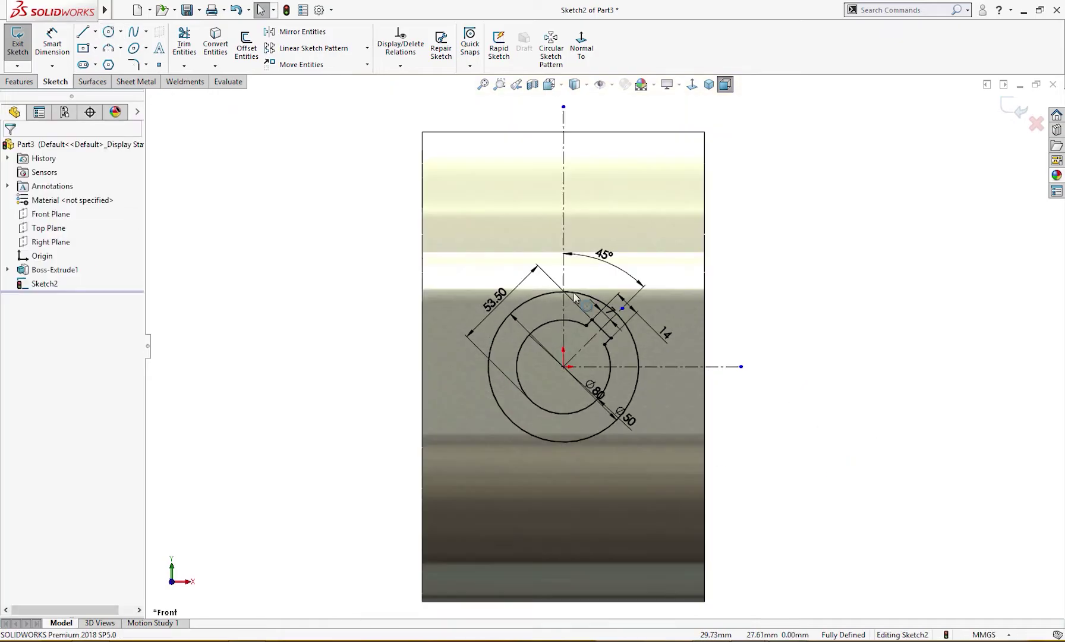
Step: Draw a three-point arc from the 80 mm circle's upper-left side up towards the vertical centreline
right_click_drag(360, 225, 272, 173)
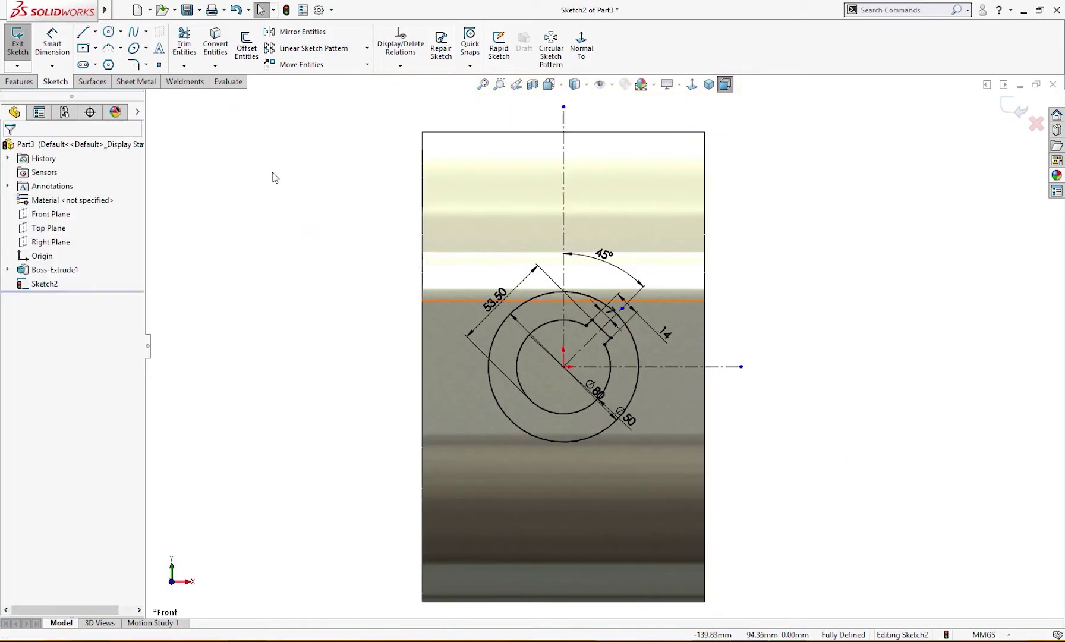
left_click(108, 48)
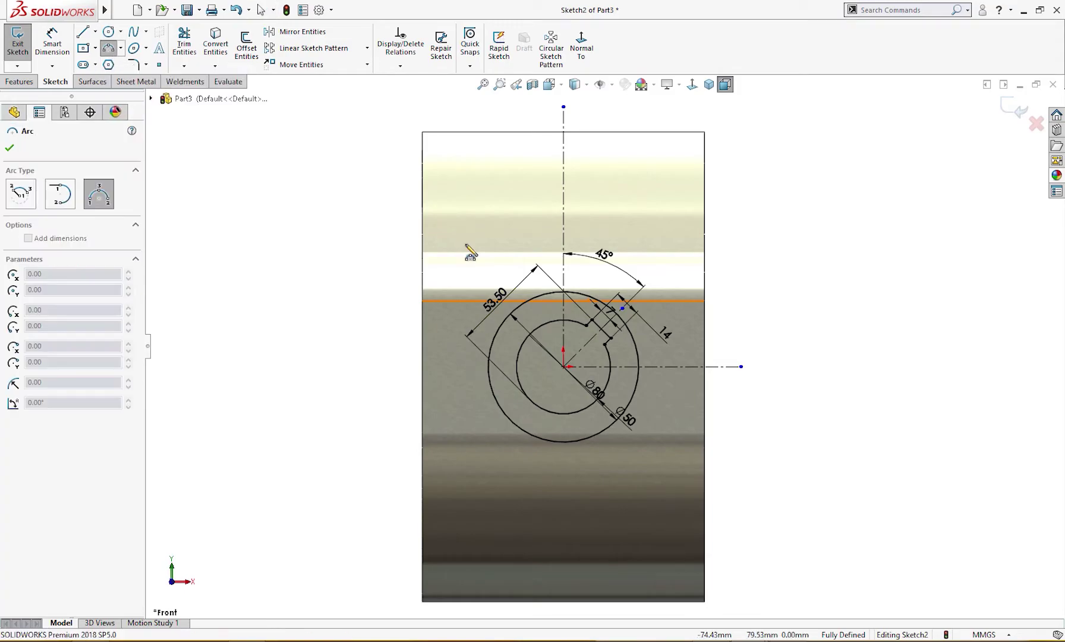
left_click(501, 326)
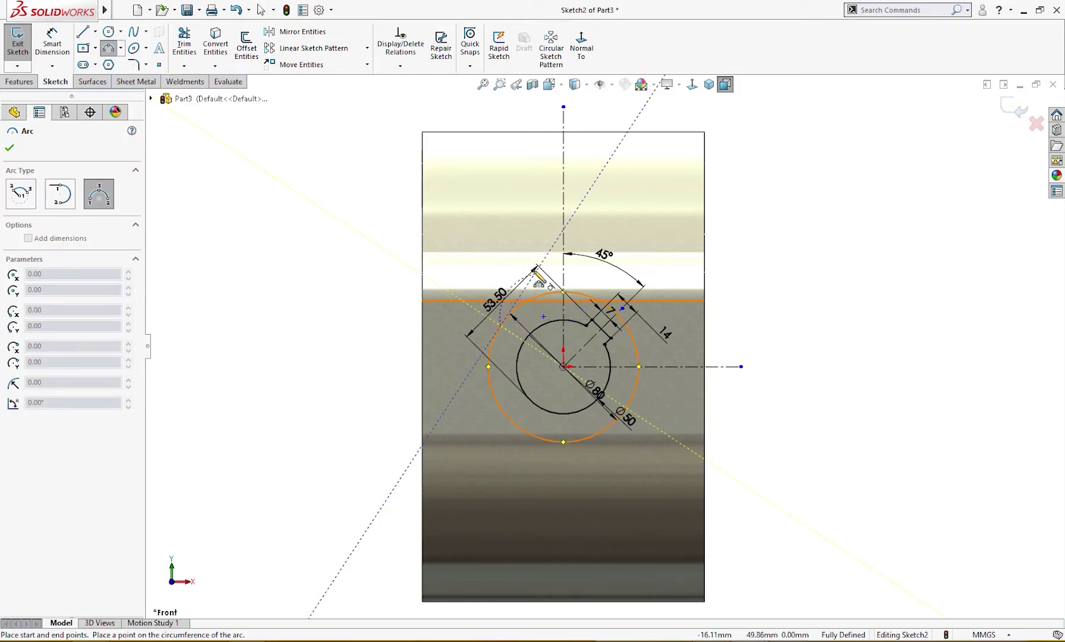
left_click(545, 243)
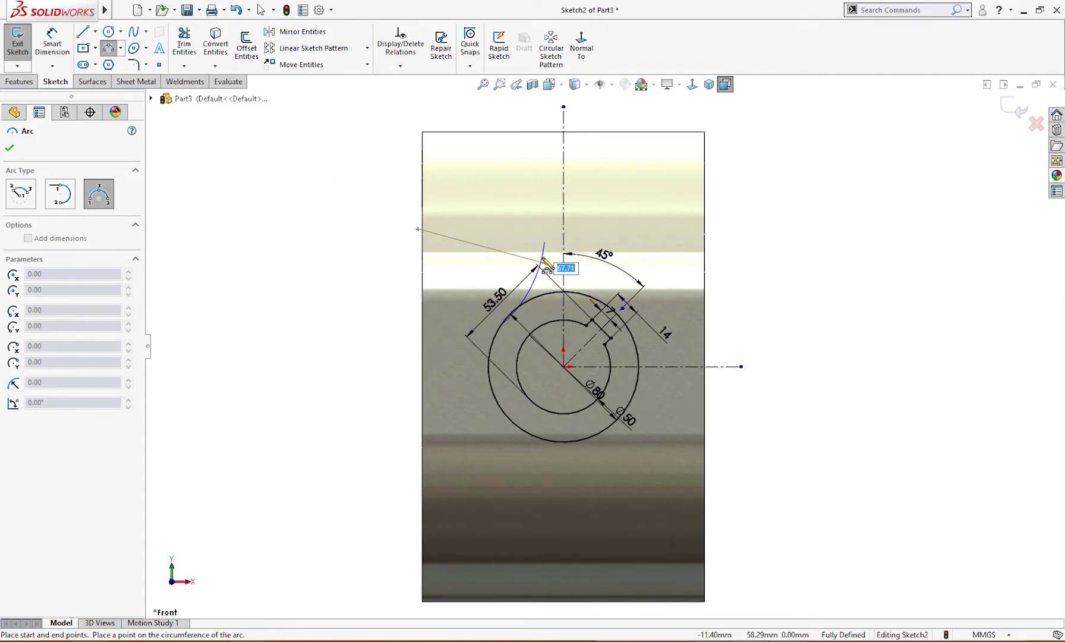
left_click(543, 272)
key("Escape")
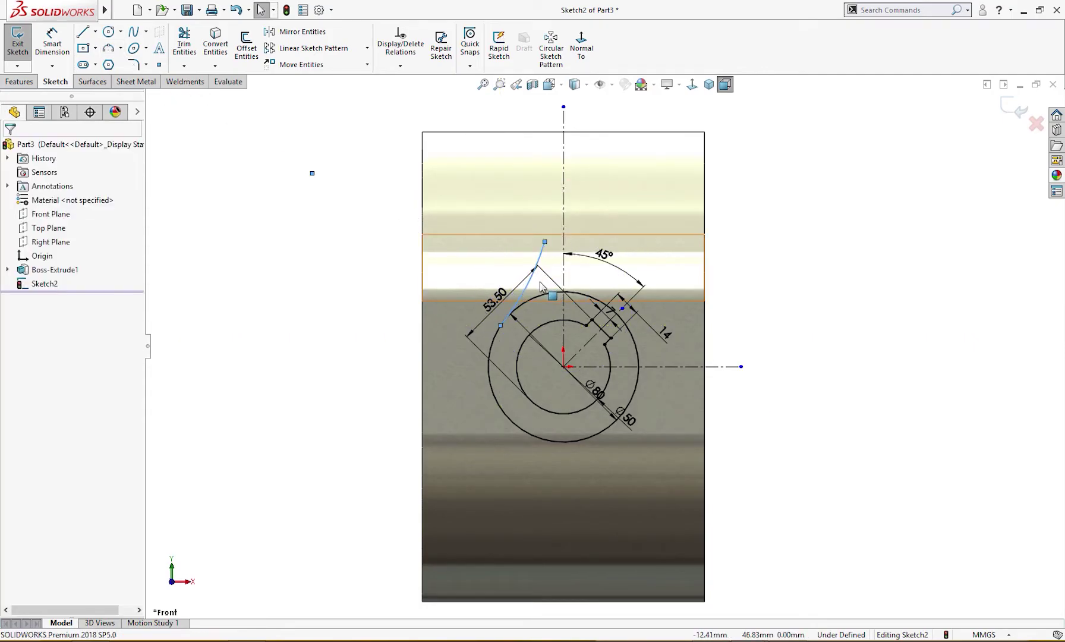
Step: Make the new arc tangent to the 80 mm circle
scroll(502, 323, "down", 3)
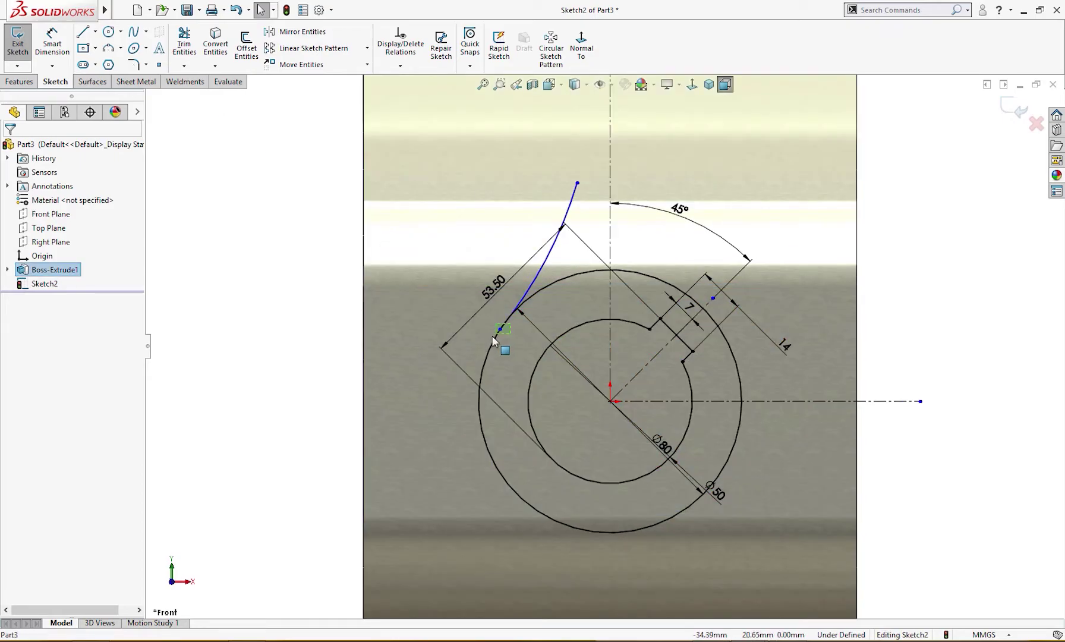
left_click_drag(493, 336, 490, 341)
left_click(544, 285)
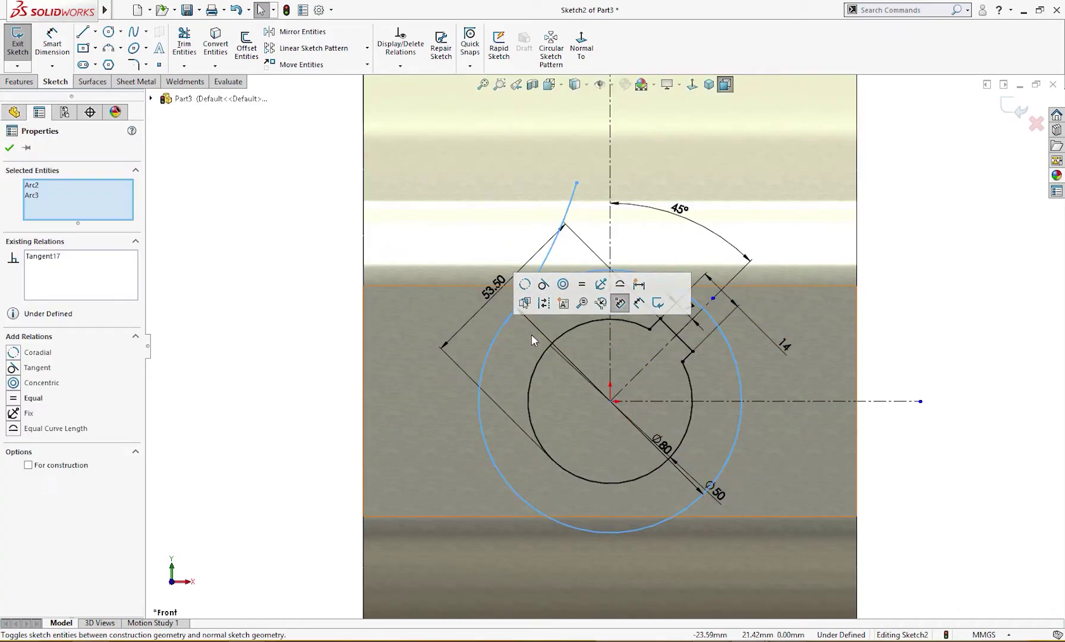
scroll(547, 325, "up", 3)
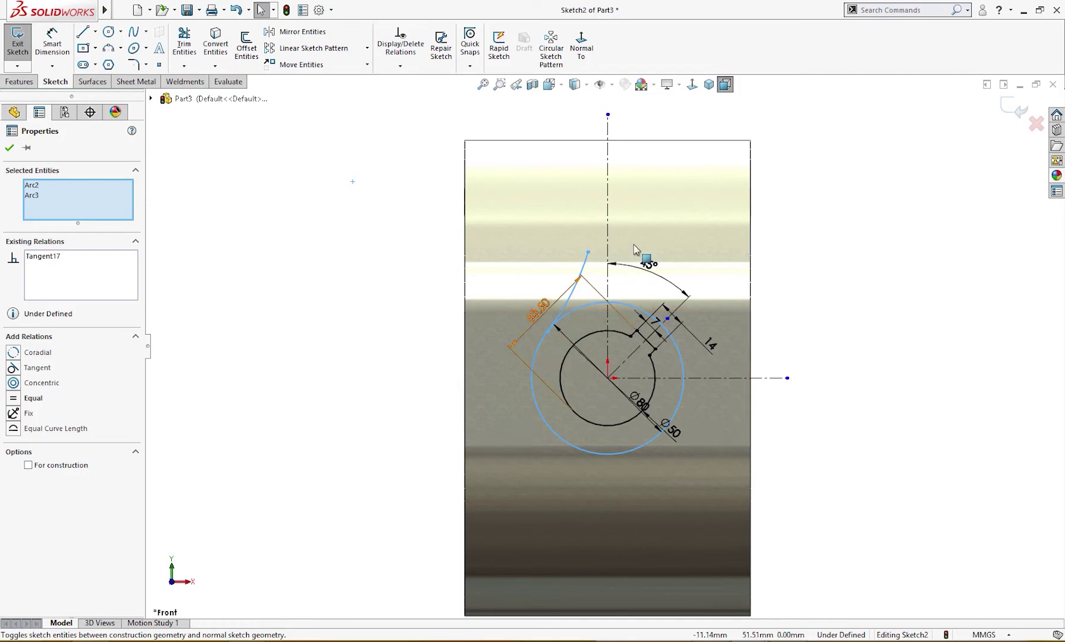
Step: Draw a vertical line about 58.5 mm long from the arc's upper end to the body's top edge
right_click_drag(891, 338, 920, 306)
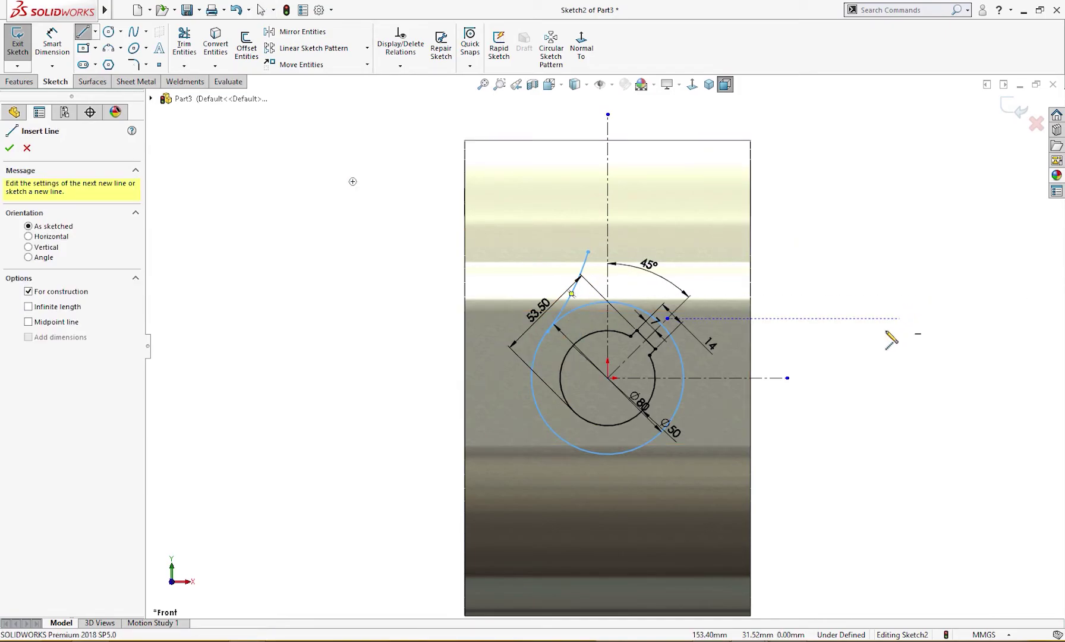
left_click(588, 252)
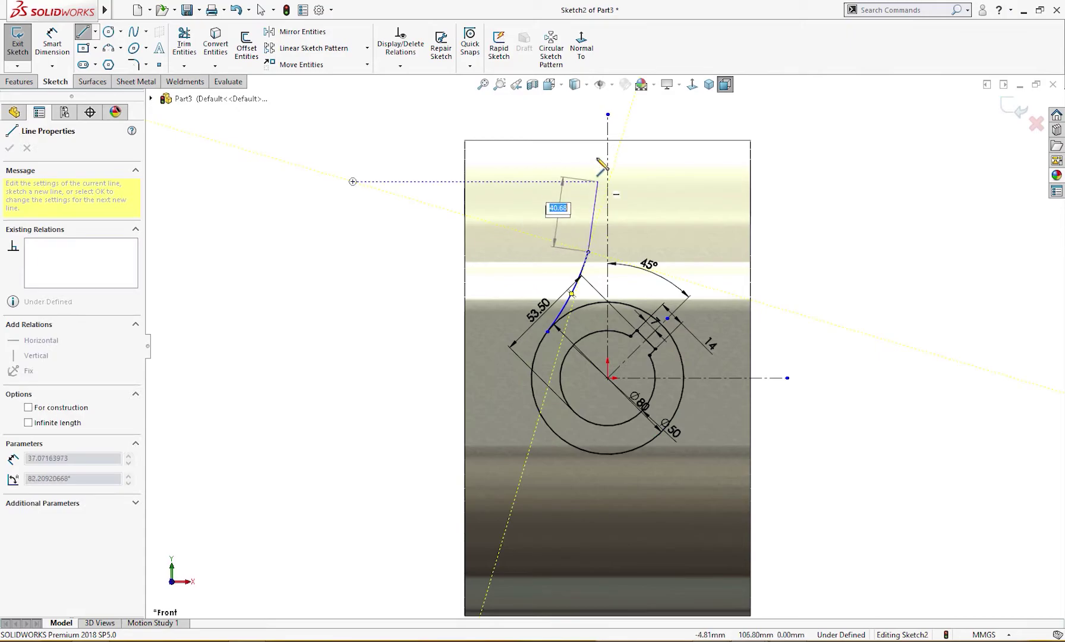
left_click(588, 140)
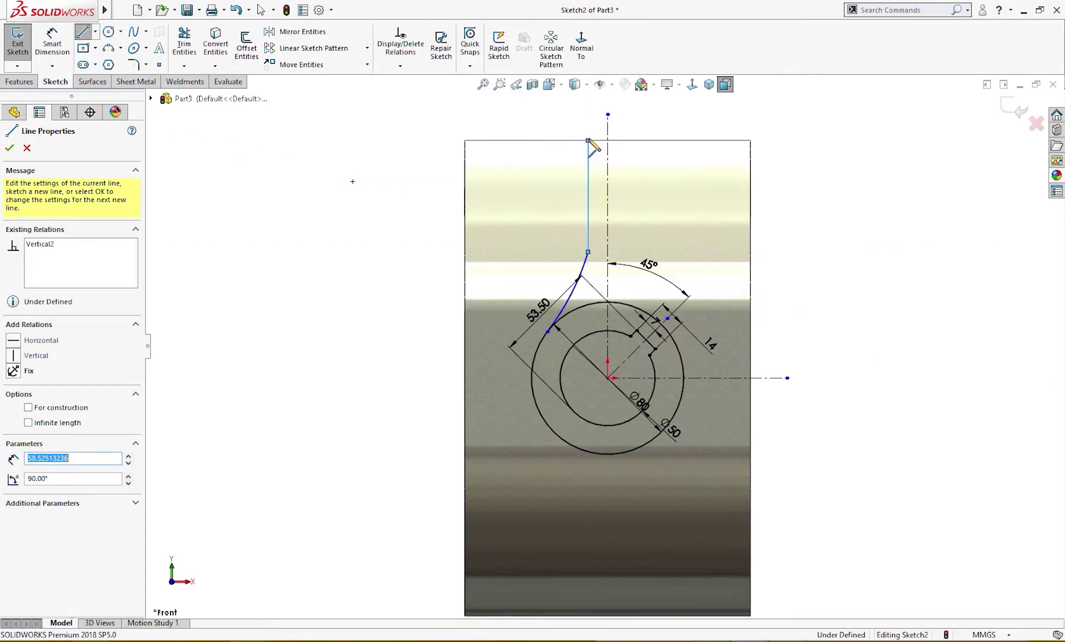
key("Escape")
Step: Make the vertical line's upper endpoint coincident with the body's top silhouette edge
scroll(597, 151, "down", 3)
scroll(600, 167, "down", 2)
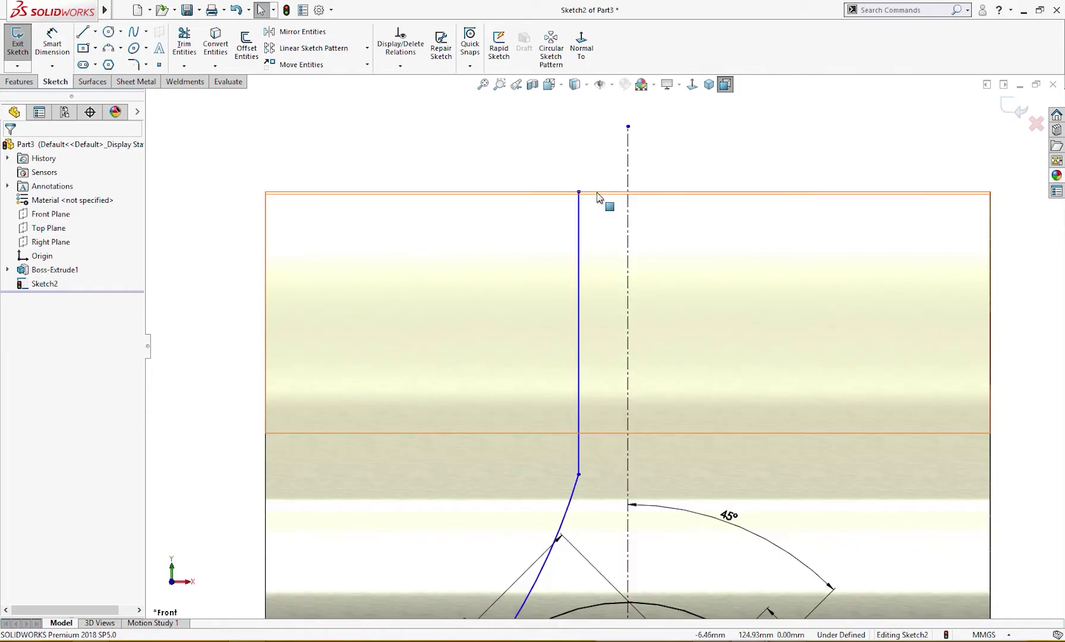
left_click(599, 193)
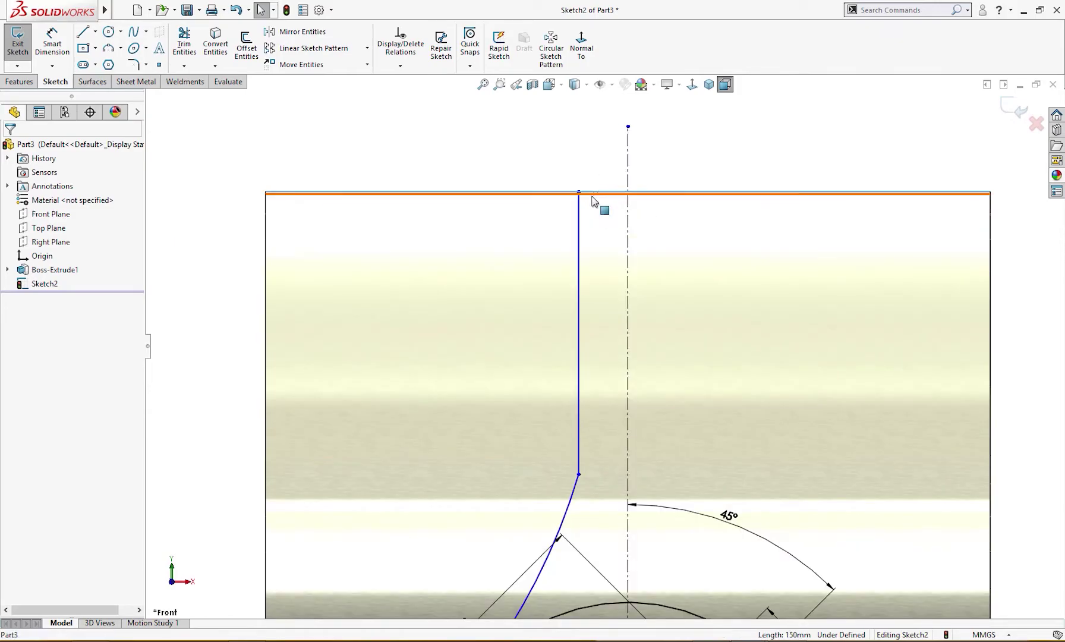
left_click(580, 192, "ctrl")
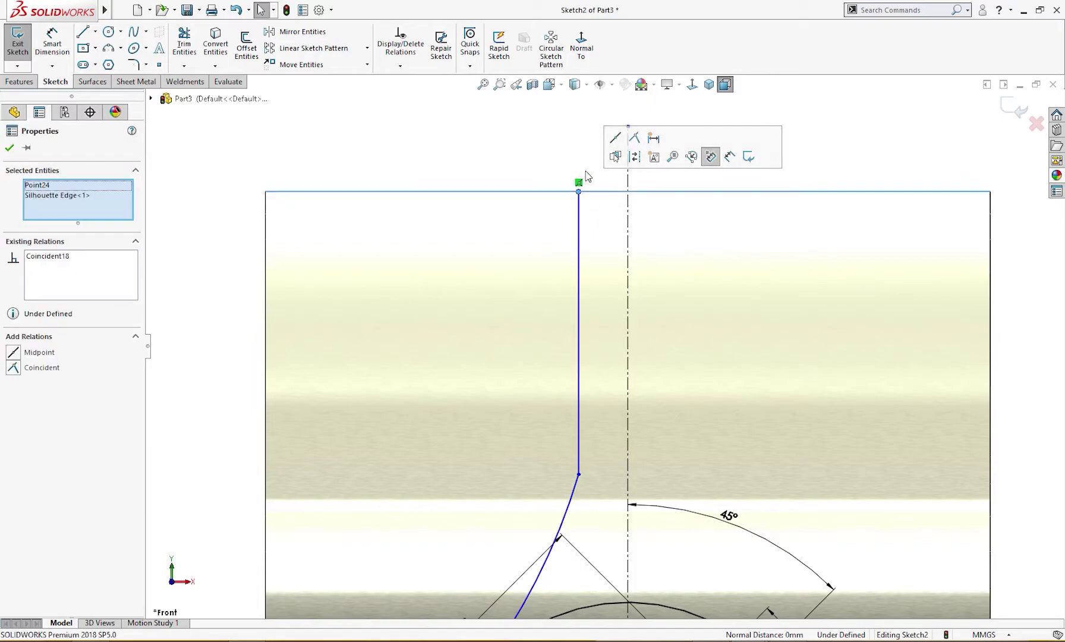
left_click(603, 171)
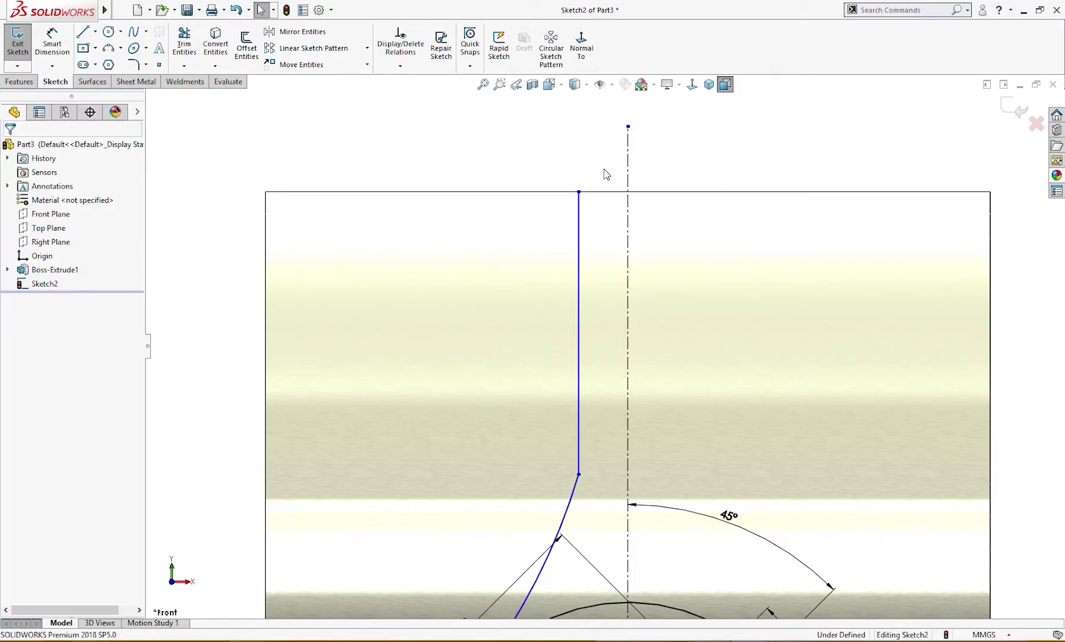
Step: Add a tangent relation between the arc and the vertical line above it
scroll(621, 244, "up", 3)
left_click_drag(600, 425, 582, 446)
left_click(612, 387)
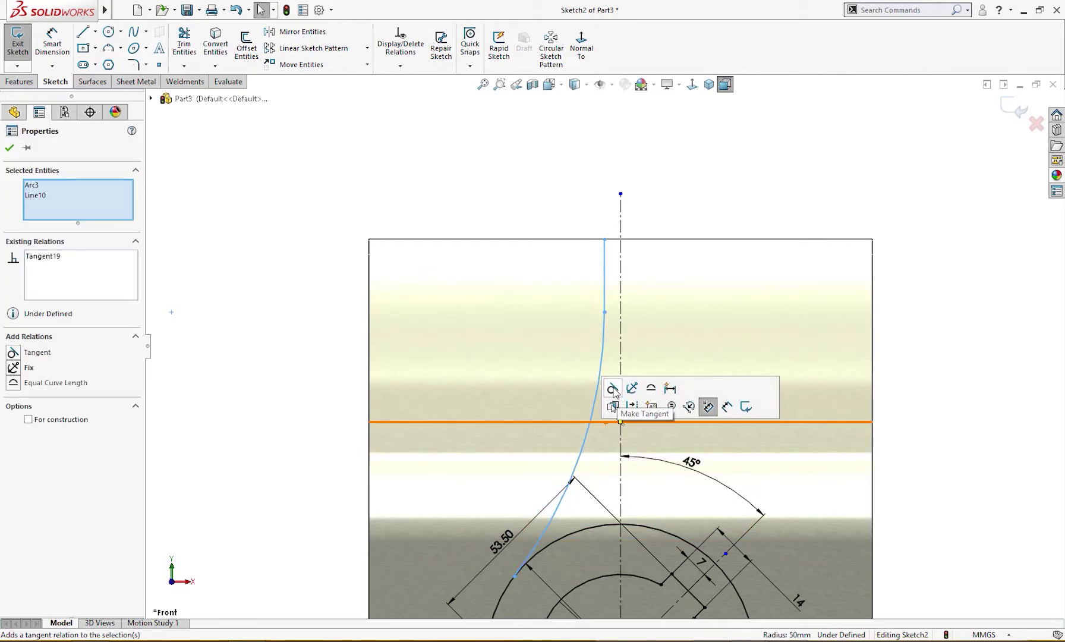
left_click(896, 440)
scroll(838, 466, "up", 2)
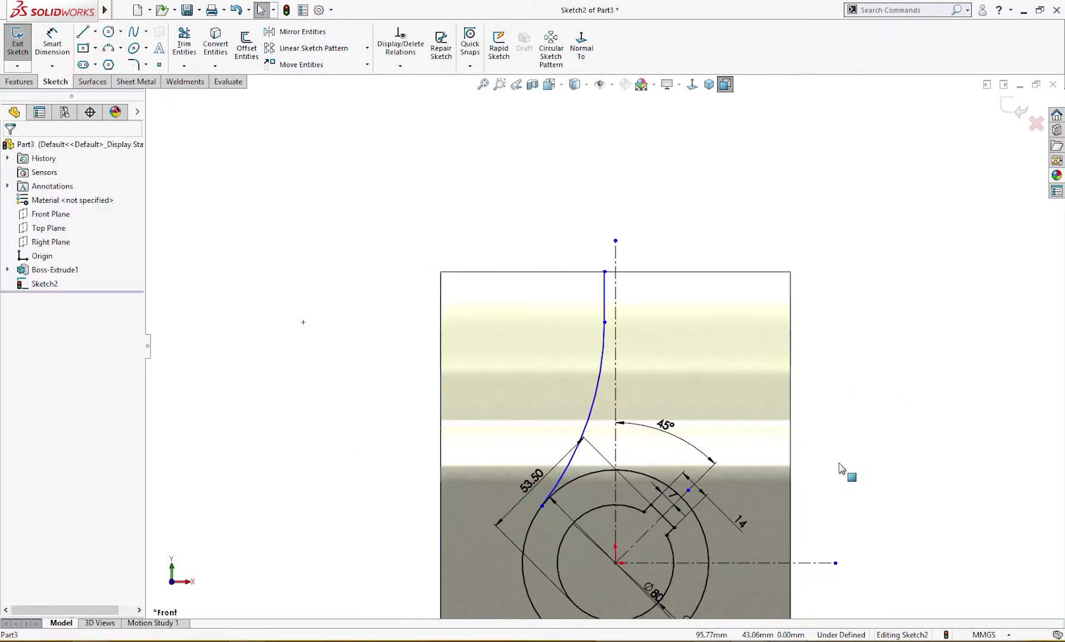
Step: Dimension the arc's radius and set it to 50 mm
right_click_drag(847, 459, 823, 380)
left_click(597, 418)
left_click(470, 364)
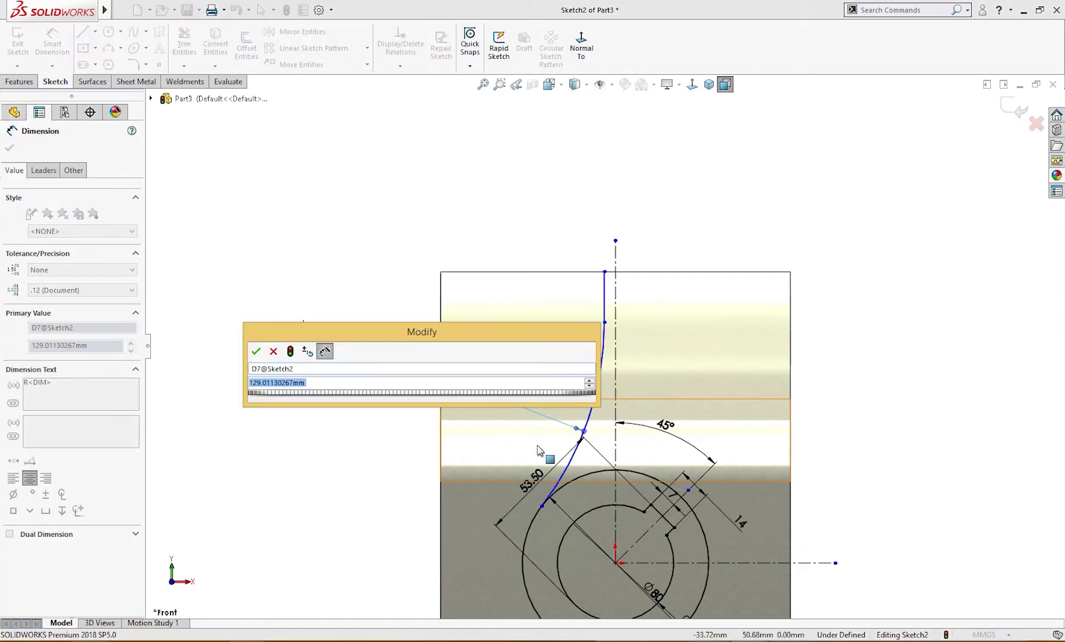
type("50")
key("Return")
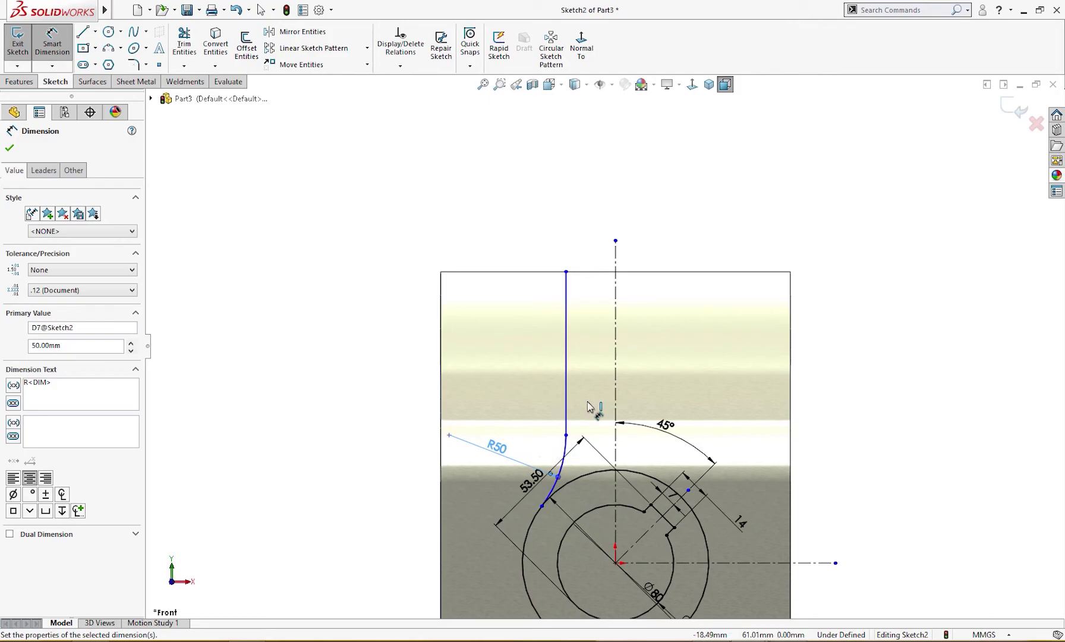
Step: Add a symmetric width dimension of 20 mm between the vertical line and the vertical centreline, above the body
left_click(609, 380)
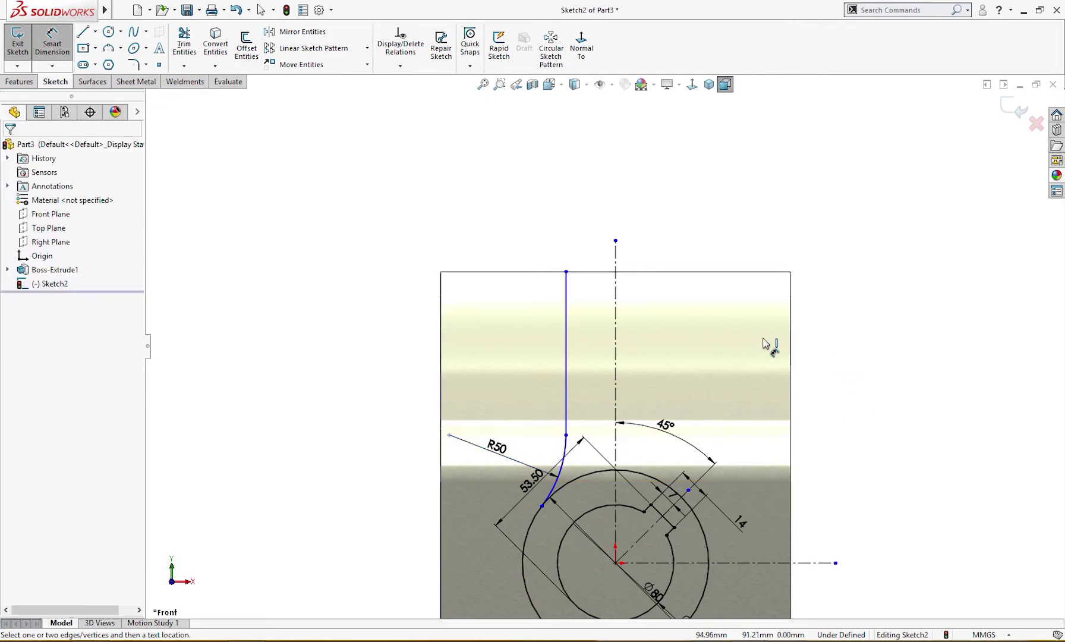
left_click(566, 359)
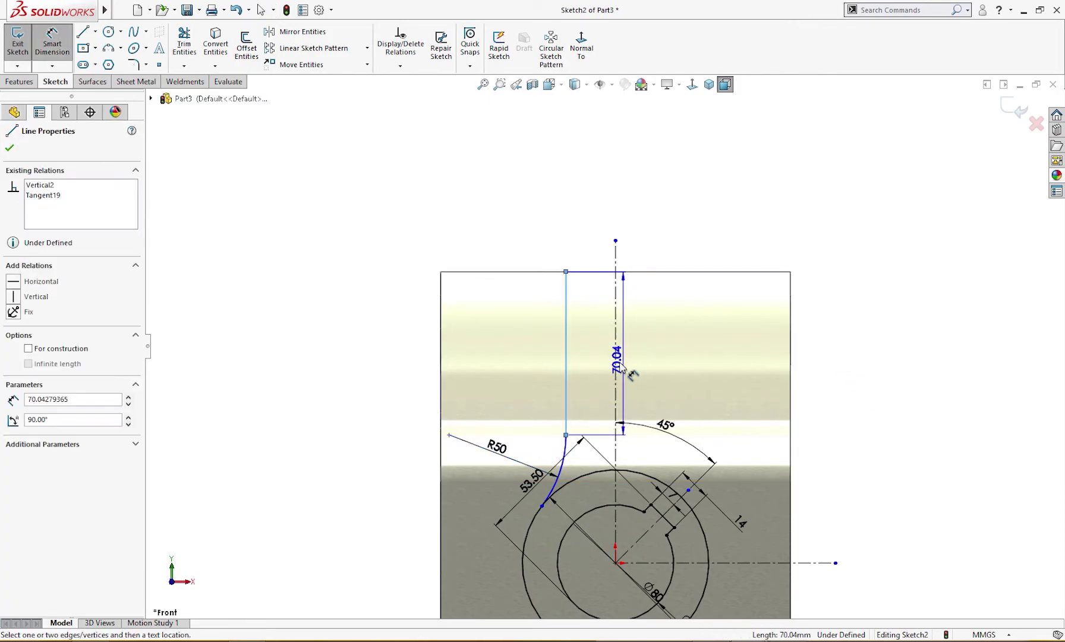
left_click(616, 369)
left_click(632, 208)
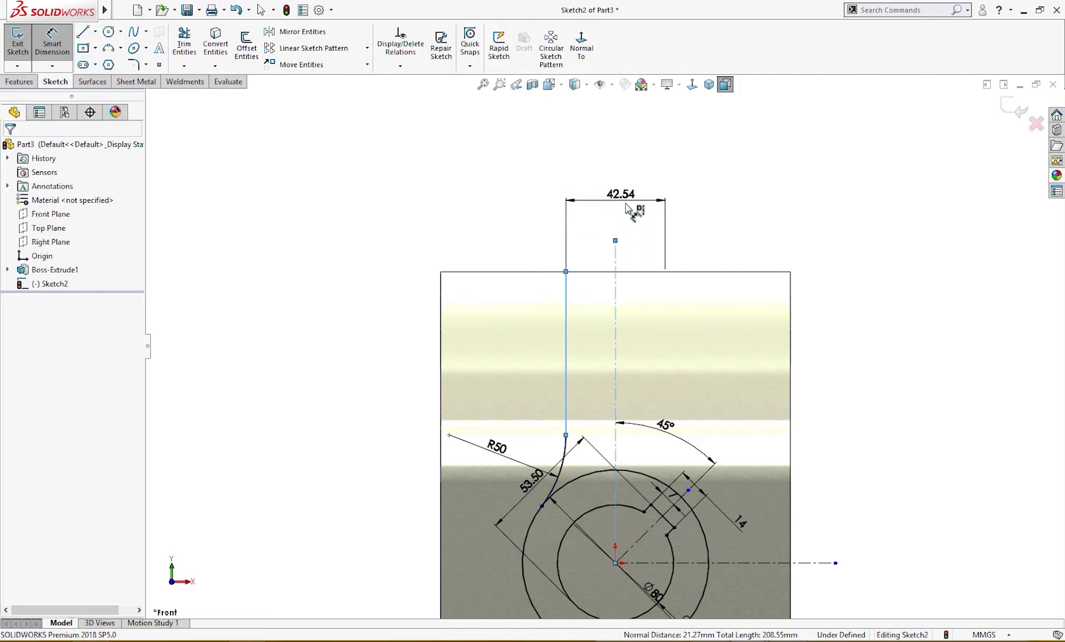
type("20")
key("Return")
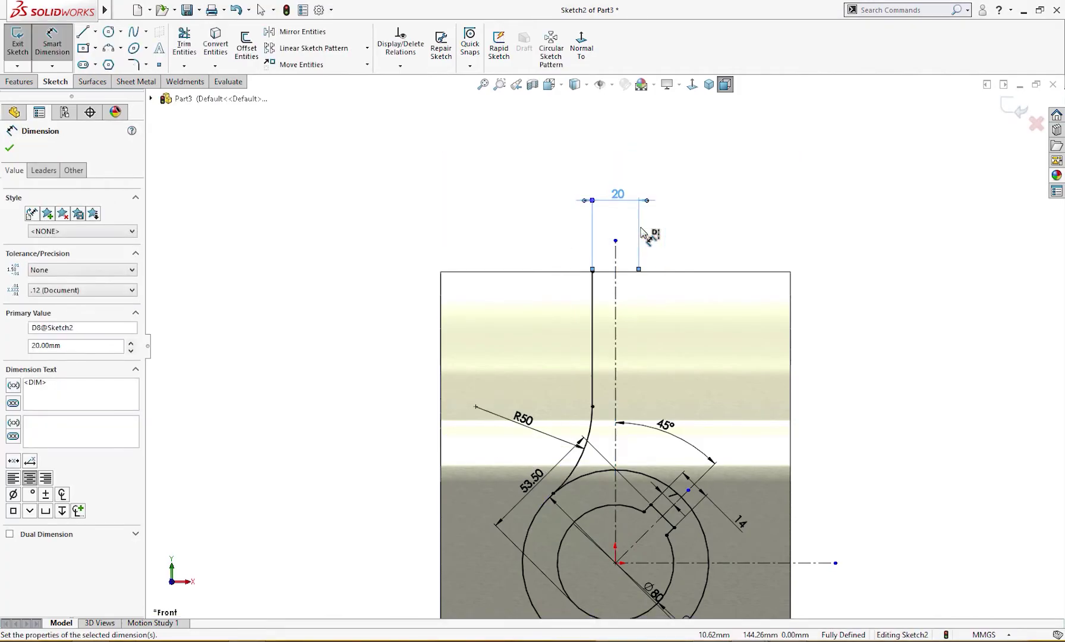
scroll(736, 410, "up", 2)
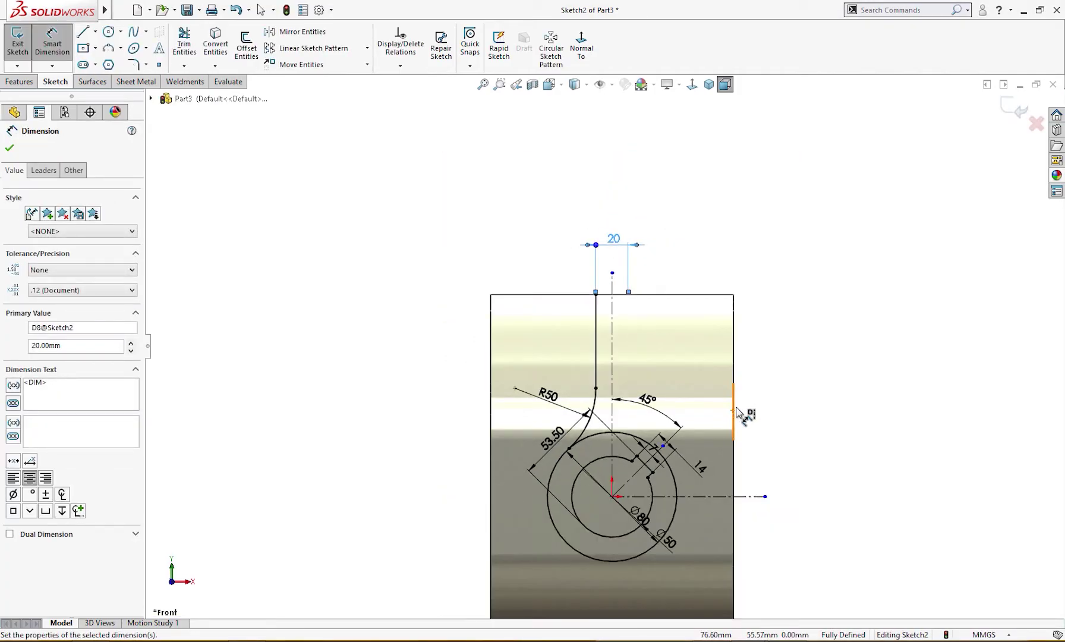
key("Escape")
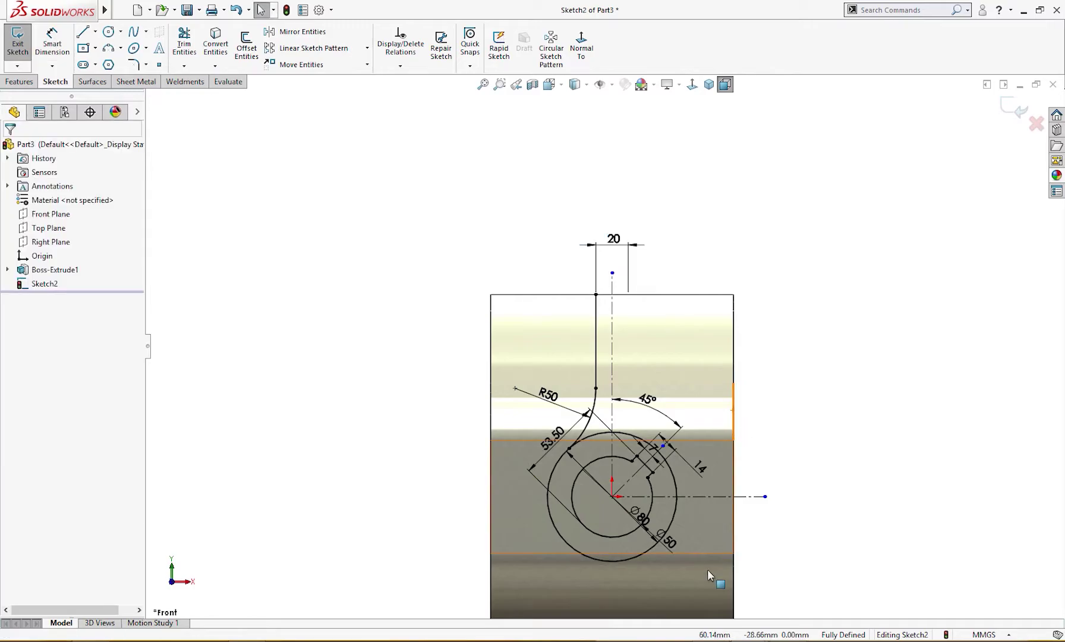
Step: Check the Model Mania 2021 reference drawing, and mirror the arc and vertical line about the vertical centreline
key("alt+Tab")
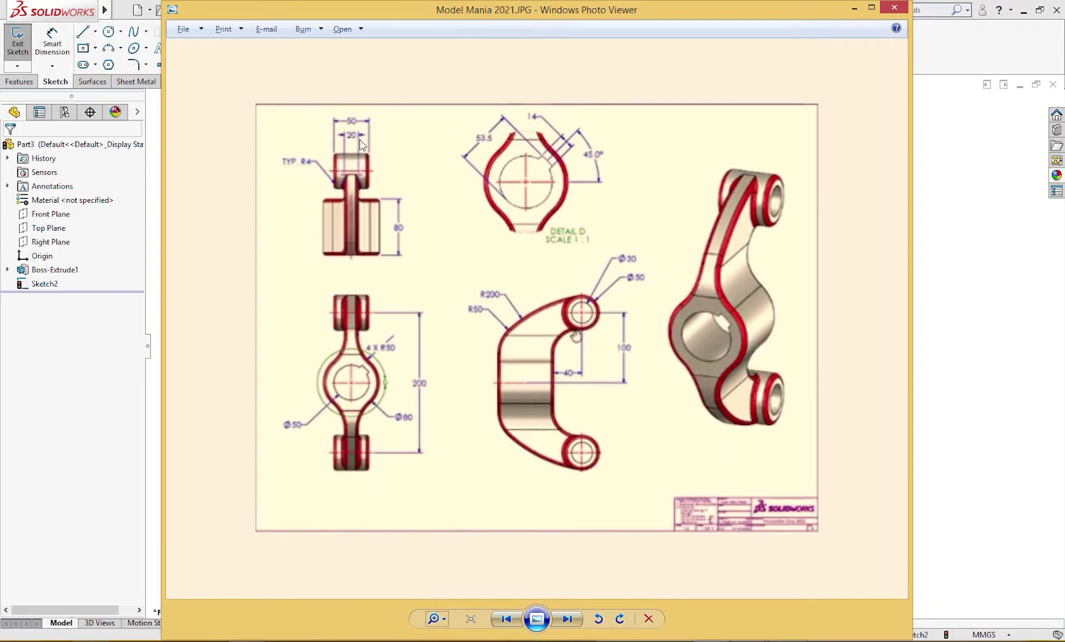
left_click(854, 9)
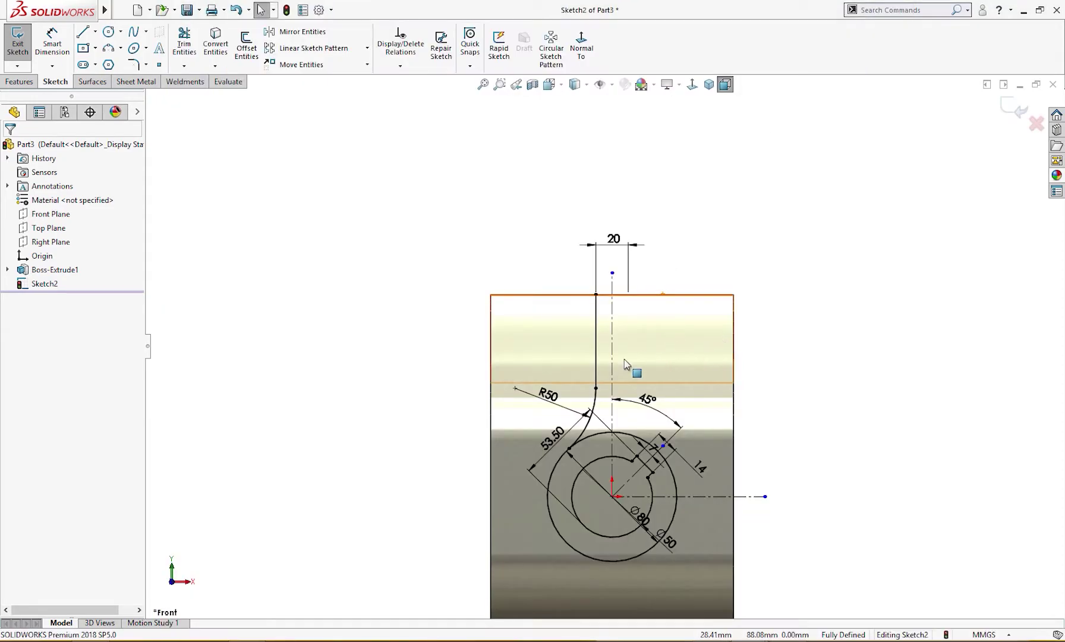
left_click(586, 417)
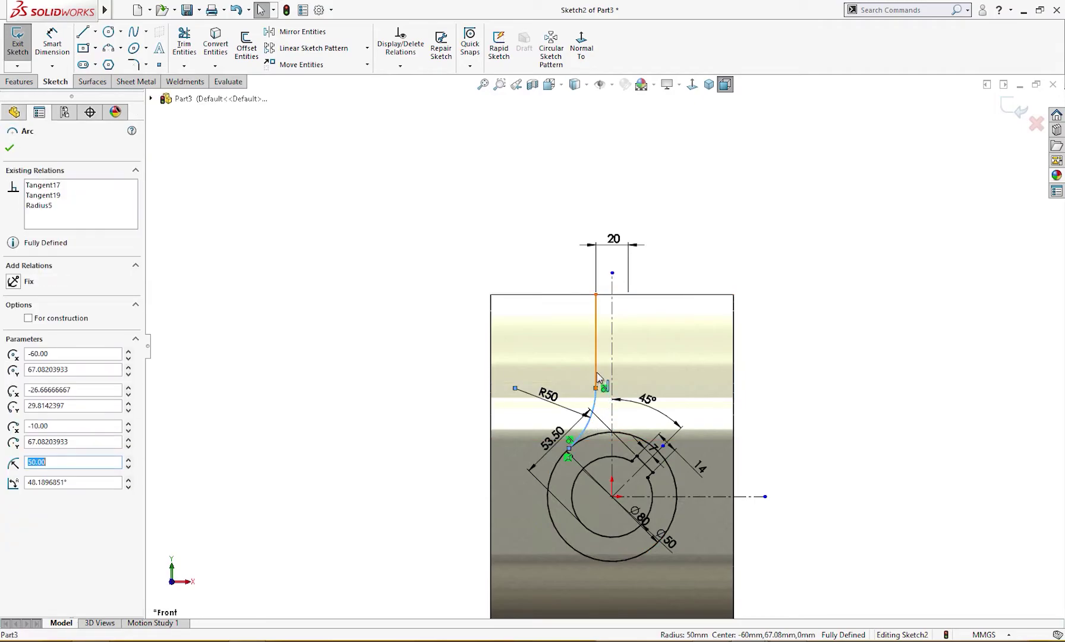
left_click(596, 373, "ctrl")
left_click(612, 371, "ctrl")
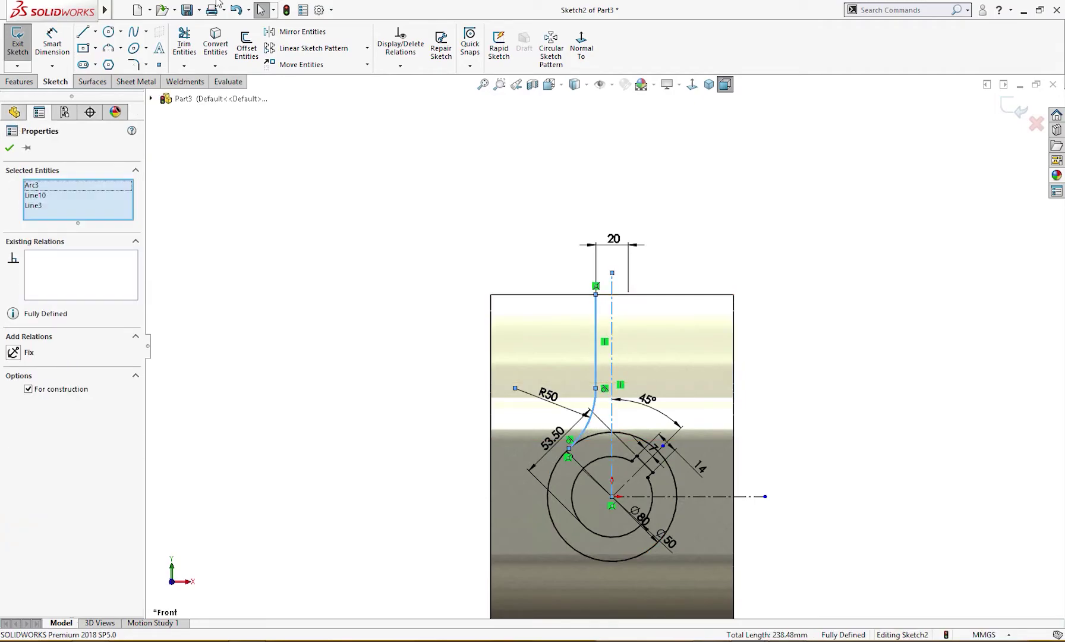
left_click(303, 31)
scroll(293, 295, "up", 3)
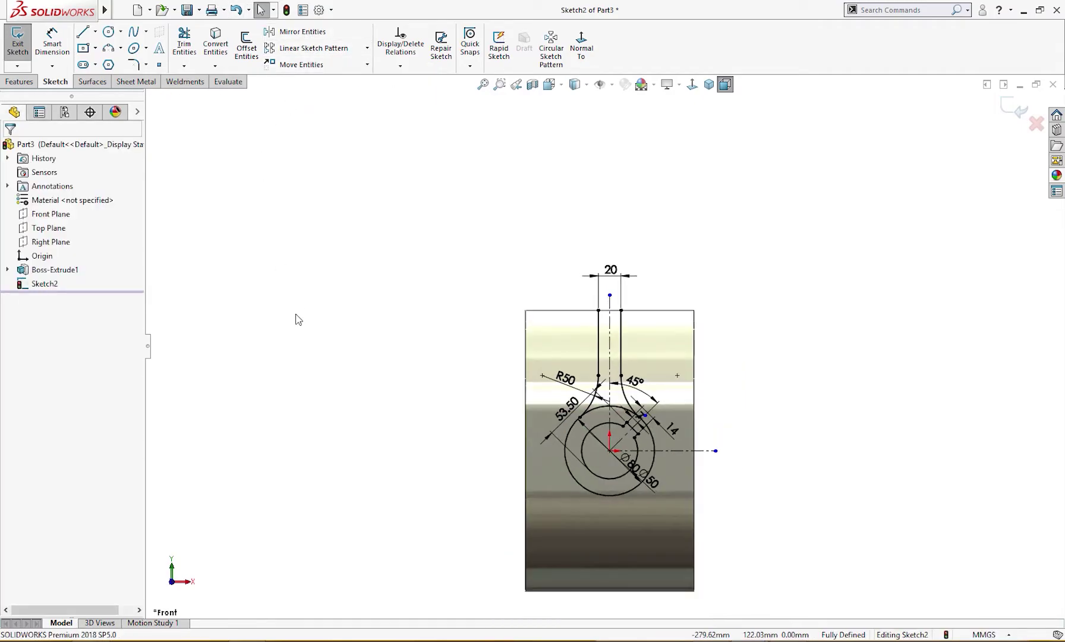
Step: Mirror both upper arcs and both vertical lines about the horizontal centreline
scroll(624, 347, "down", 2)
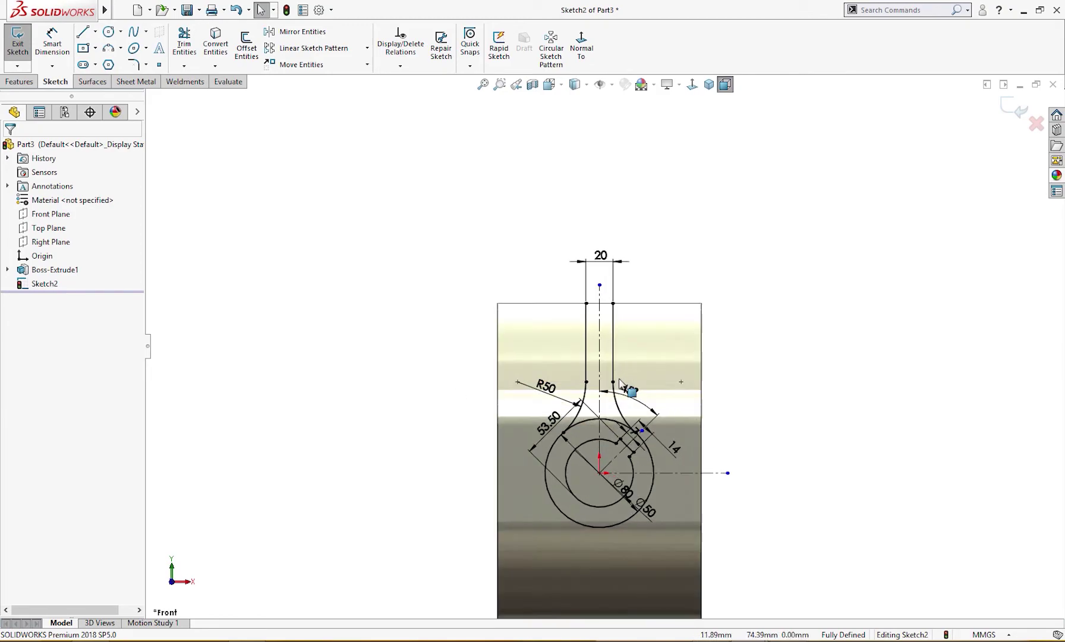
left_click(615, 410)
left_click(587, 347, "ctrl")
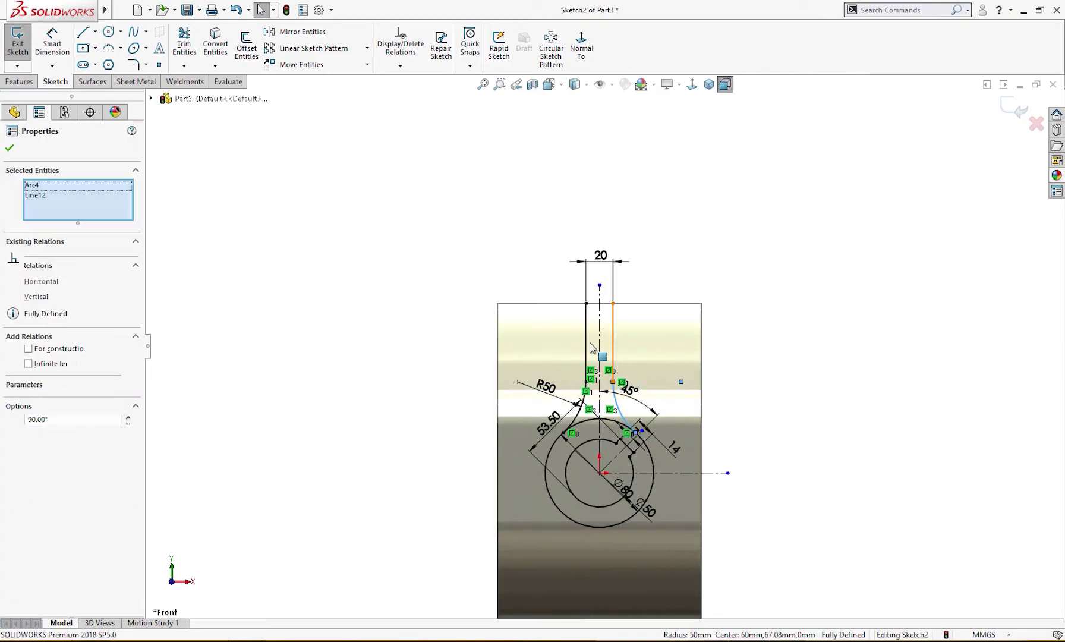
left_click(587, 348, "ctrl")
left_click(580, 401, "ctrl")
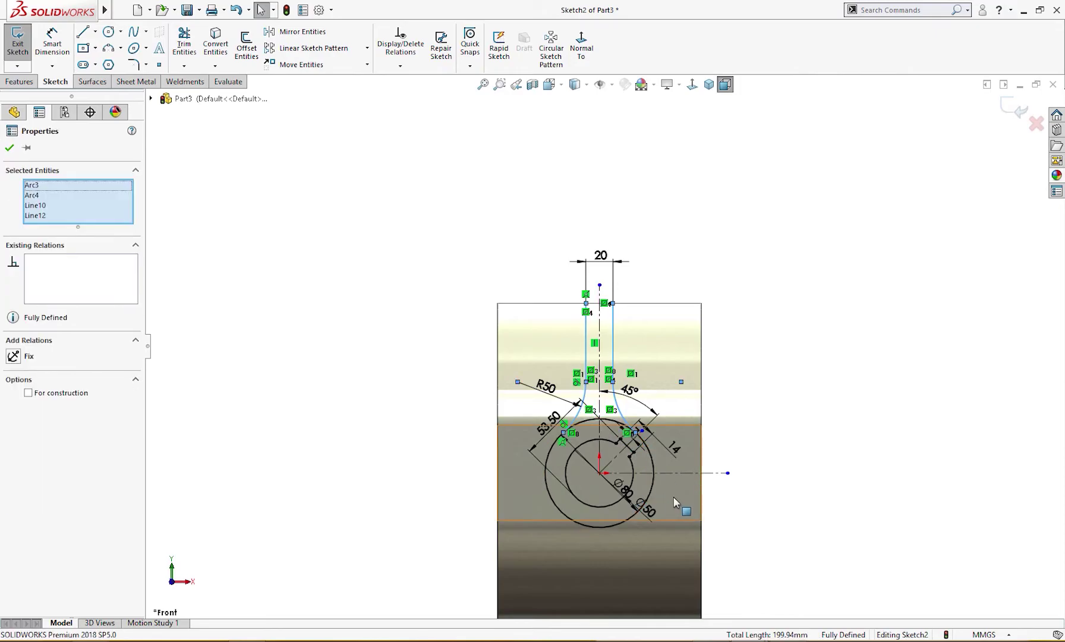
left_click(670, 474, "ctrl")
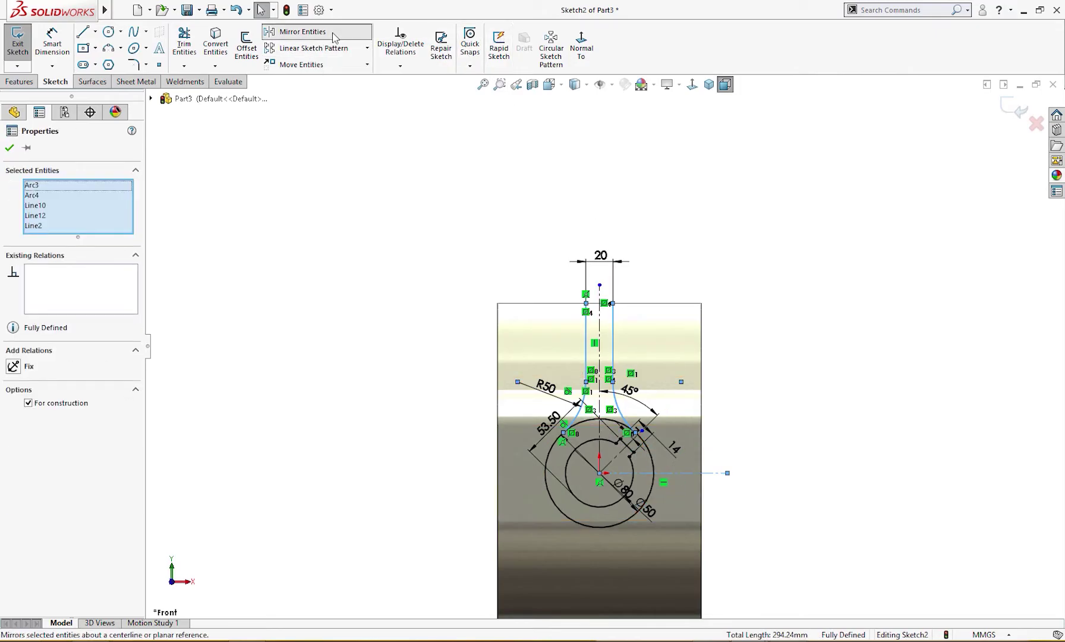
left_click(297, 31)
scroll(356, 252, "up", 2)
right_click_drag(331, 303, 381, 356)
scroll(615, 506, "down", 2)
left_click(595, 422)
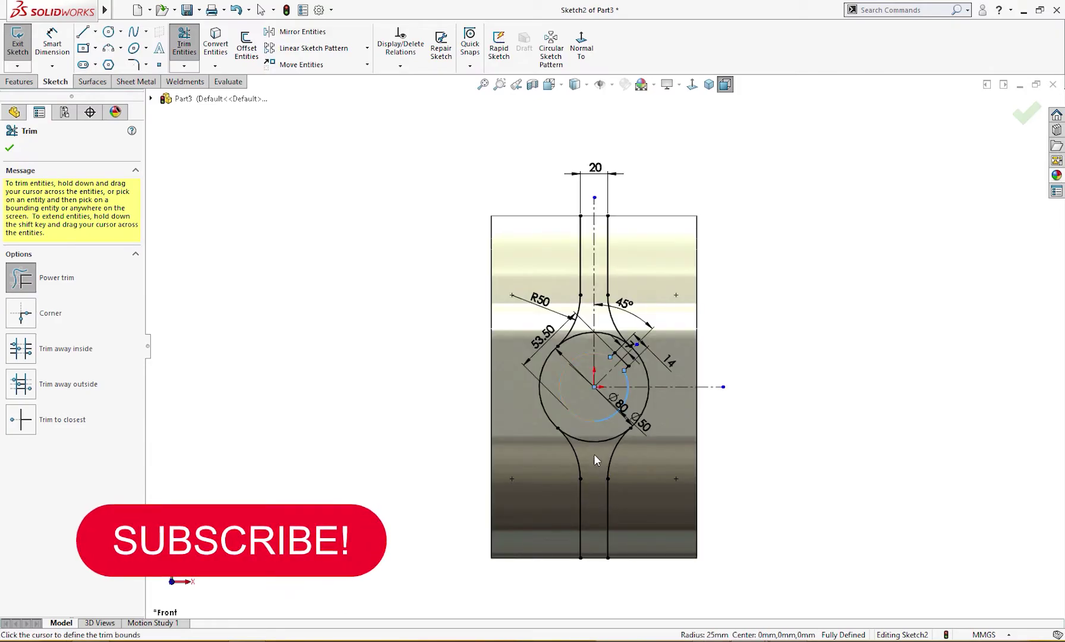
key("Escape")
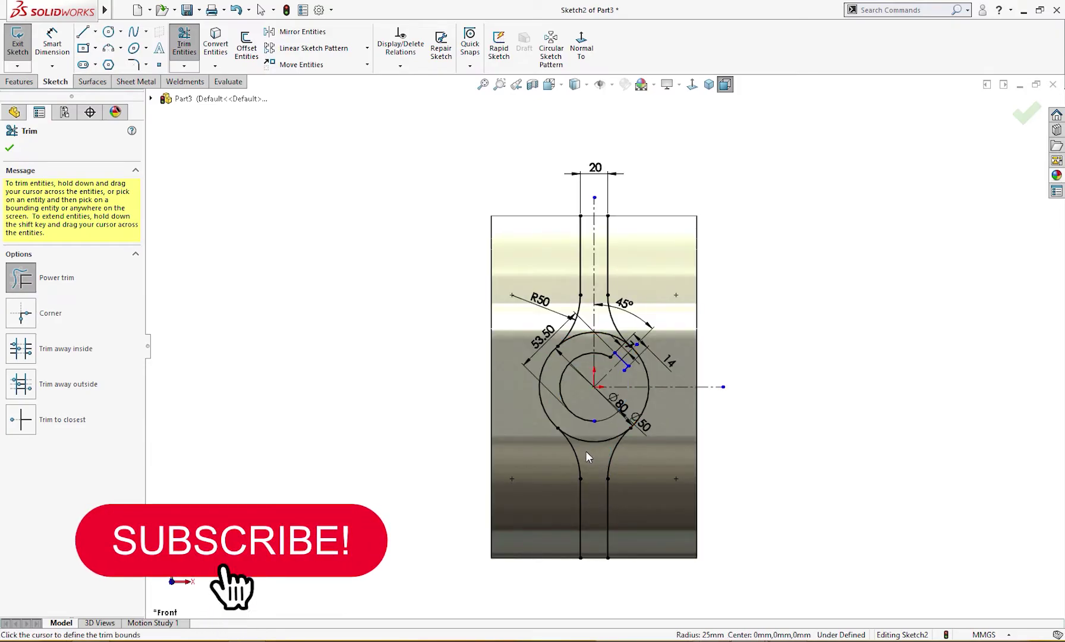
key("Escape")
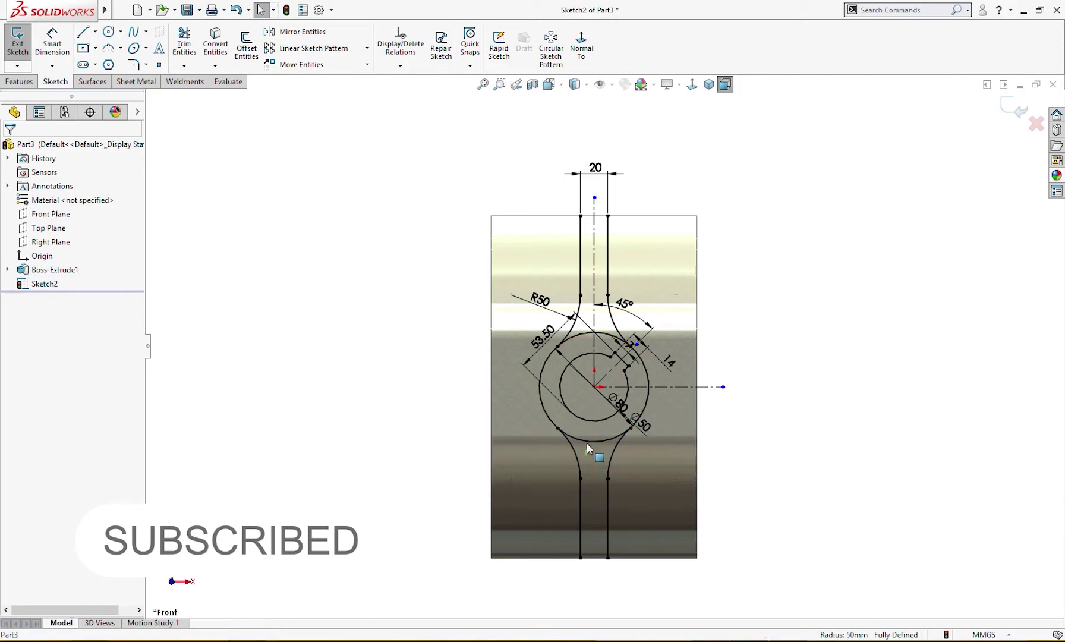
Step: Trim away the outer hub circle's segments between the upper and lower arms
right_click_drag(709, 452, 750, 492)
left_click_drag(592, 426, 589, 451)
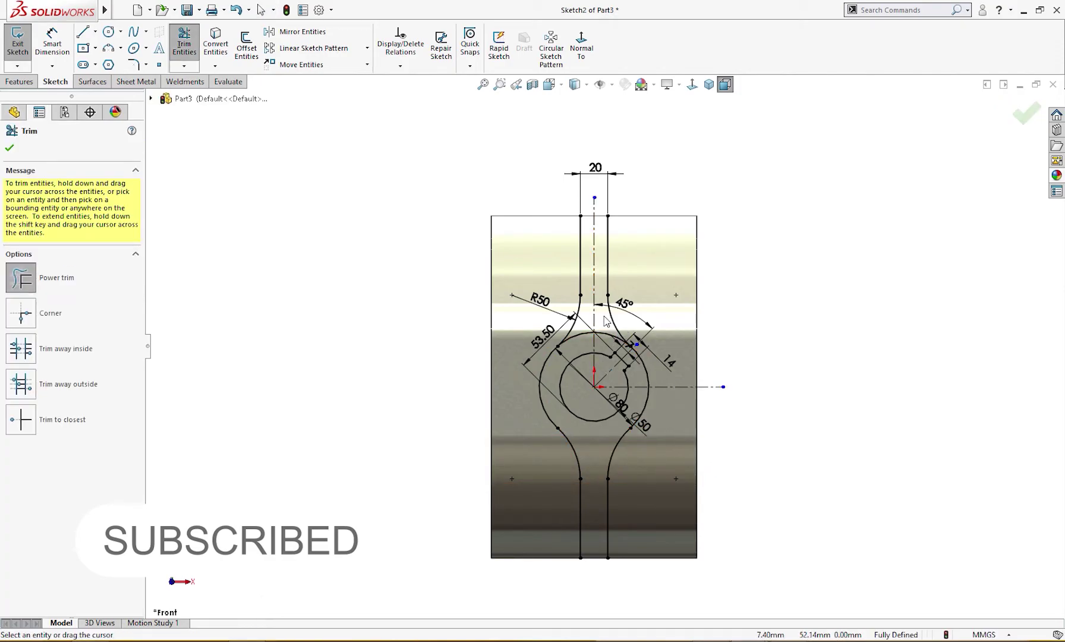
scroll(604, 313, "down", 2)
left_click_drag(606, 331, 607, 348)
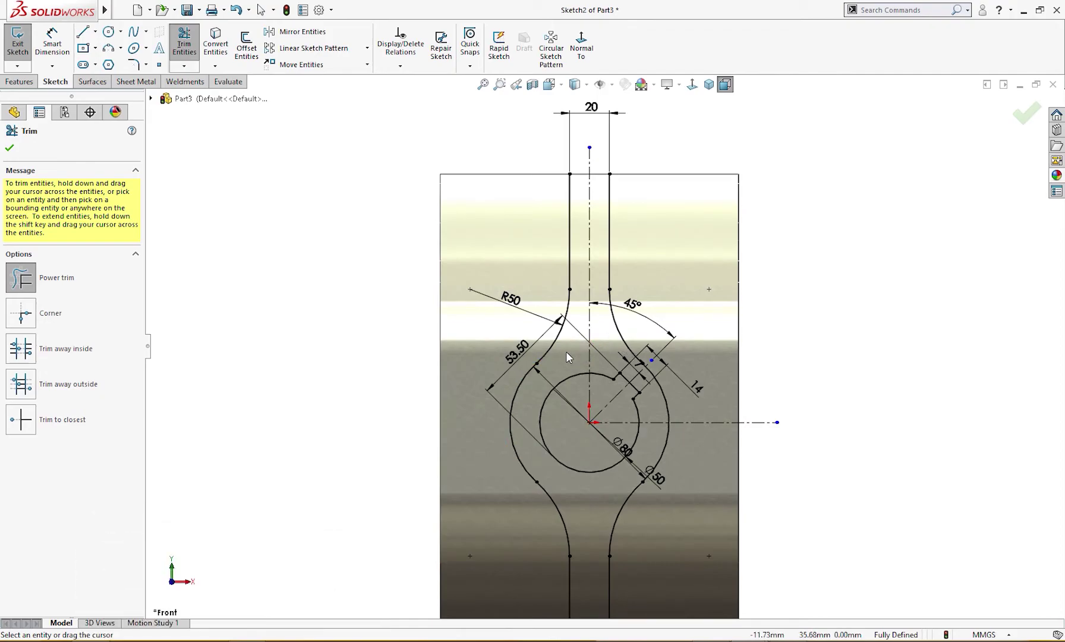
Step: Close the open upper and lower ends of the arms with 20 mm horizontal lines between the vertical lines
right_click_drag(967, 202, 922, 234)
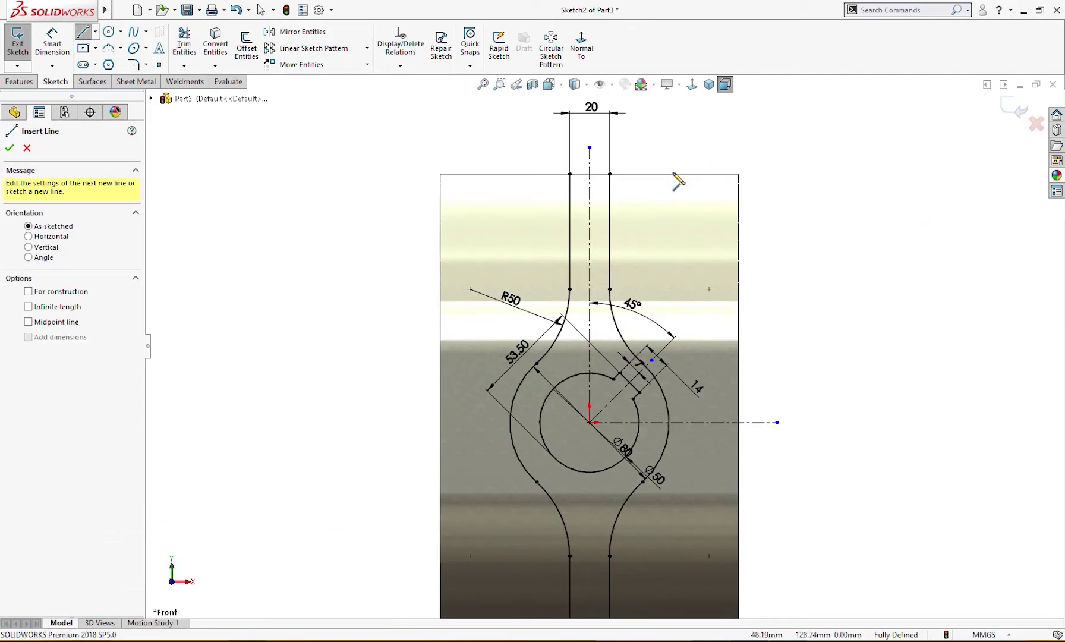
left_click(569, 174)
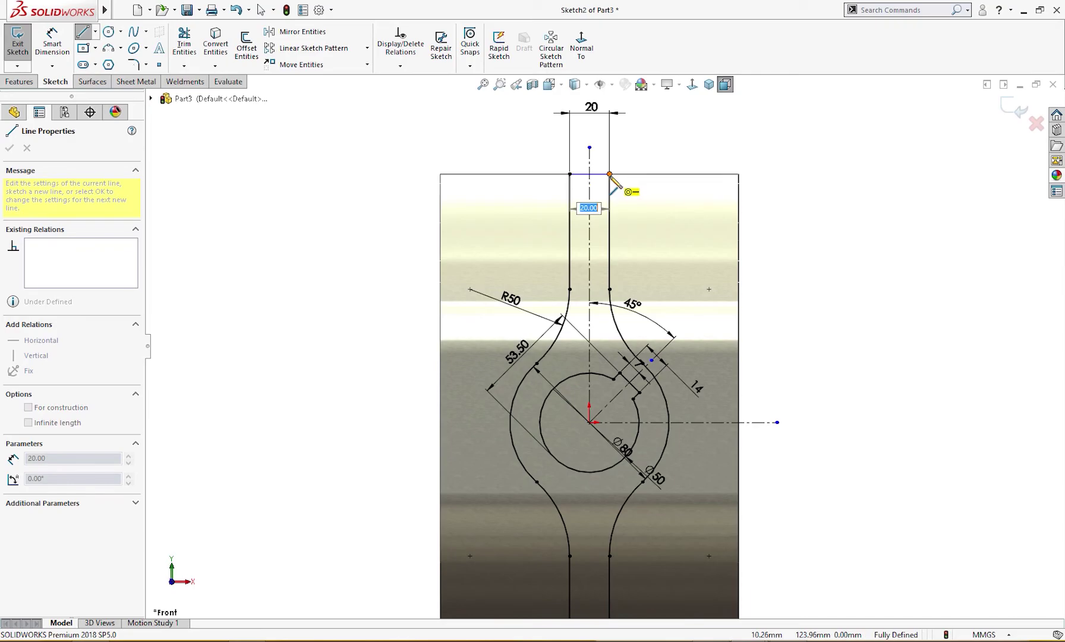
left_click(609, 174)
key("Escape")
scroll(756, 504, "down", 2)
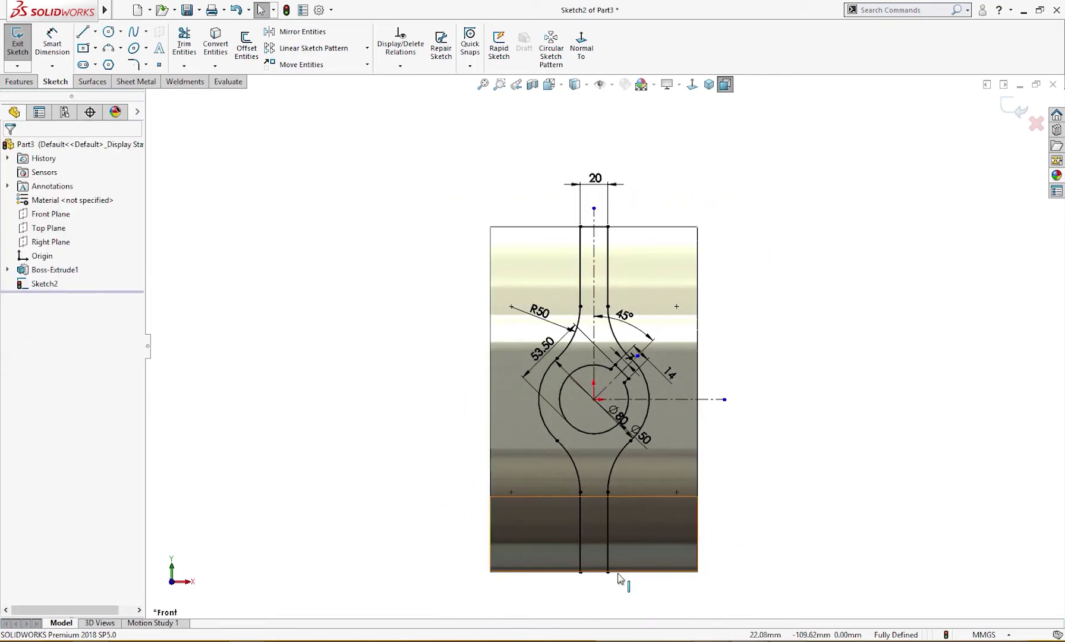
scroll(618, 578, "up", 2)
key("l")
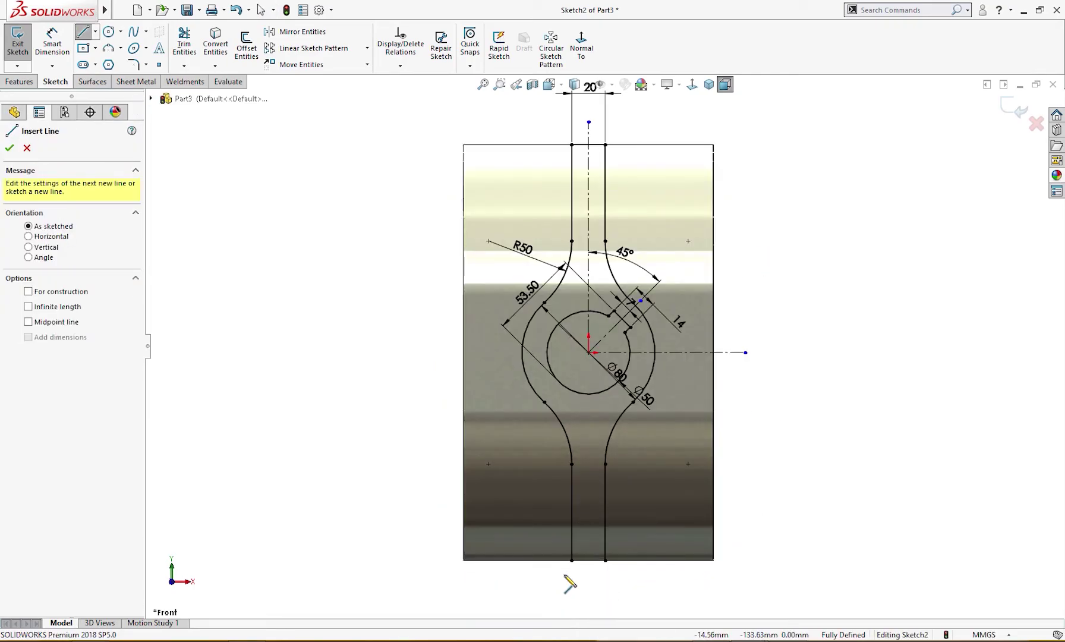
left_click(571, 561)
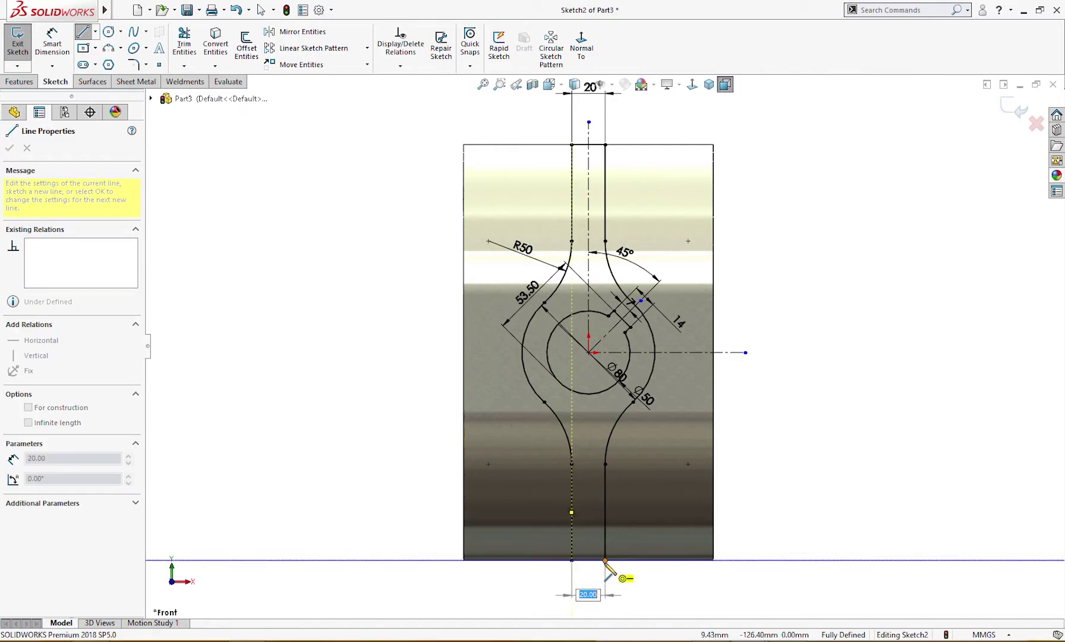
left_click(607, 563)
key("Escape")
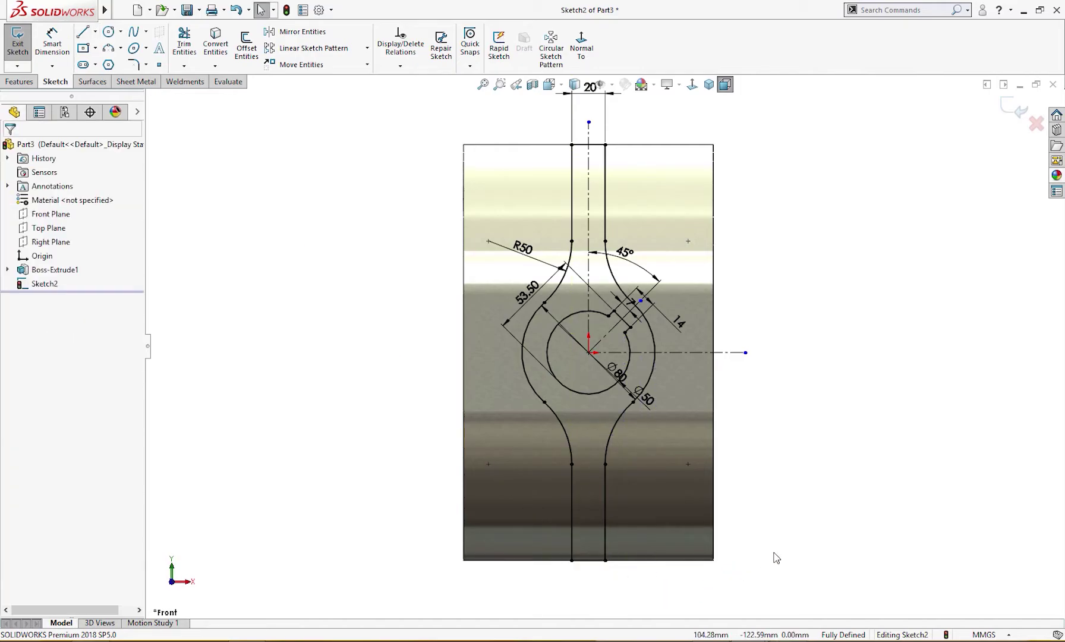
Step: Move the Ø50, Ø80, 14, 53.50, R50 and 45° dimensions outward so they sit clear of the hub profile
scroll(834, 456, "up", 2)
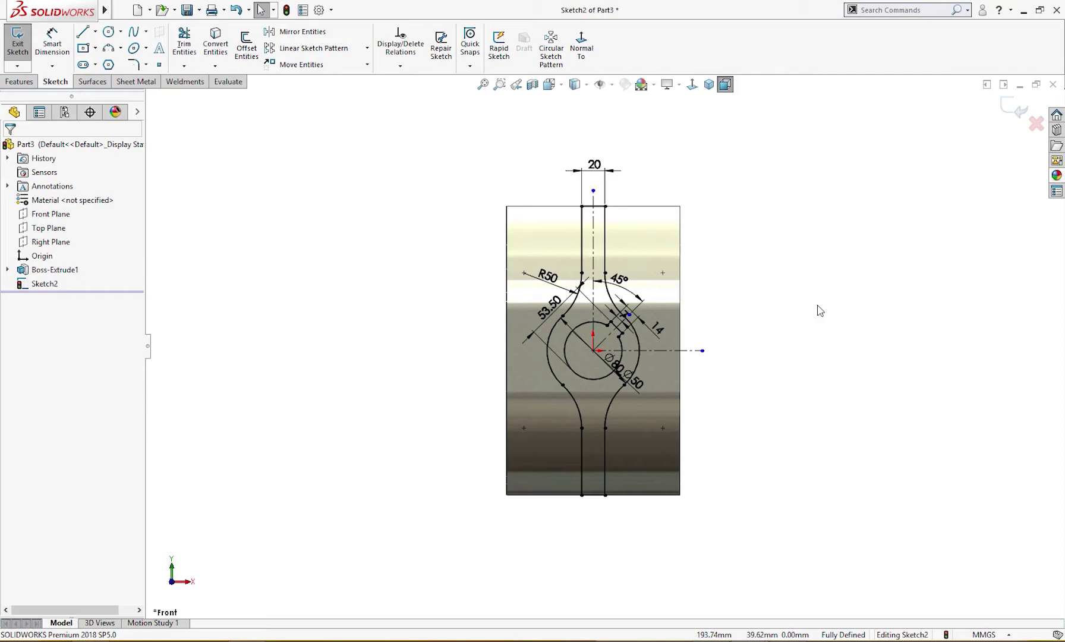
left_click_drag(643, 387, 703, 381)
left_click_drag(623, 365, 694, 426)
left_click_drag(661, 332, 739, 329)
mouse_move(581, 296)
left_mouse_down()
mouse_move(538, 241)
mouse_move(564, 284)
mouse_move(554, 303)
mouse_move(467, 288)
mouse_move(457, 242)
mouse_move(471, 227)
left_mouse_up()
left_click(457, 247)
left_click(818, 344)
left_click_drag(613, 279, 645, 230)
left_click(818, 272)
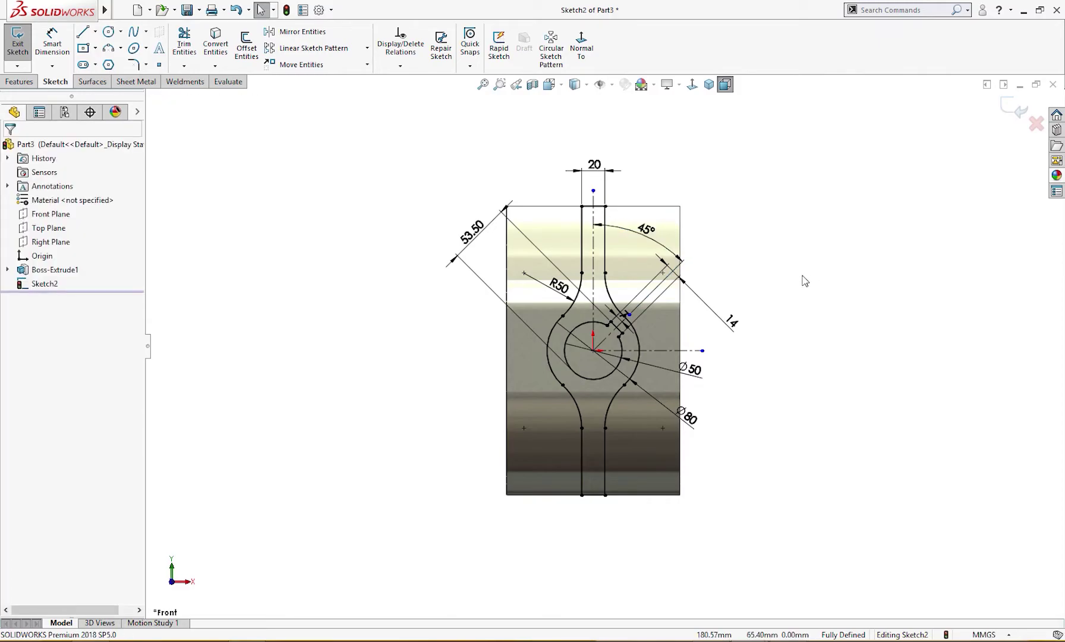
Step: Extrude the hub sketch 130 mm in the first direction and 49 mm in the second as a separate, unmerged body
key("s")
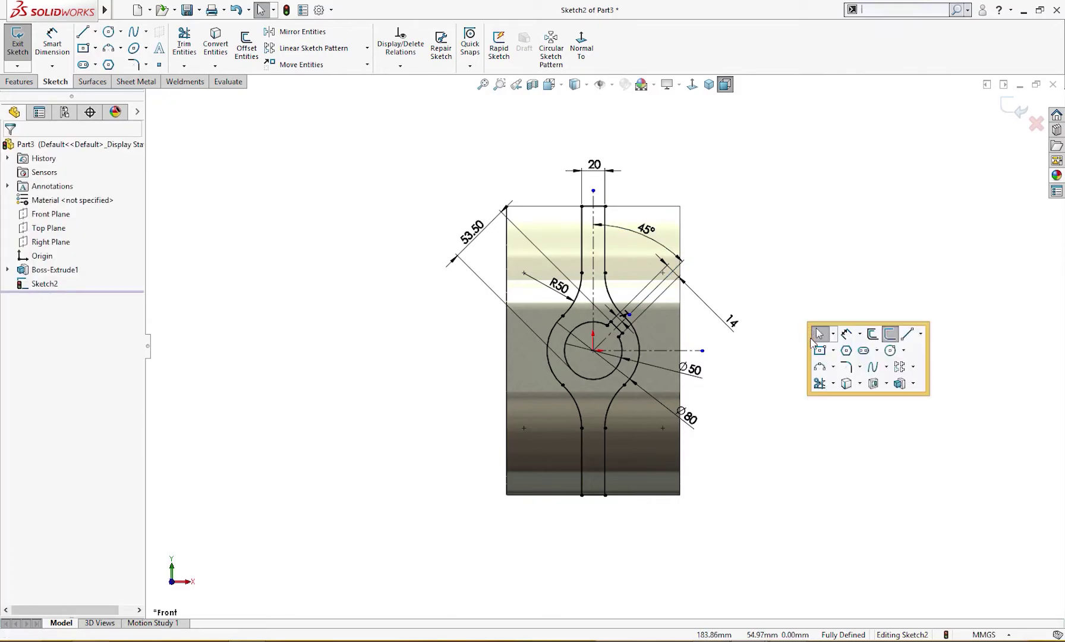
left_click(899, 384)
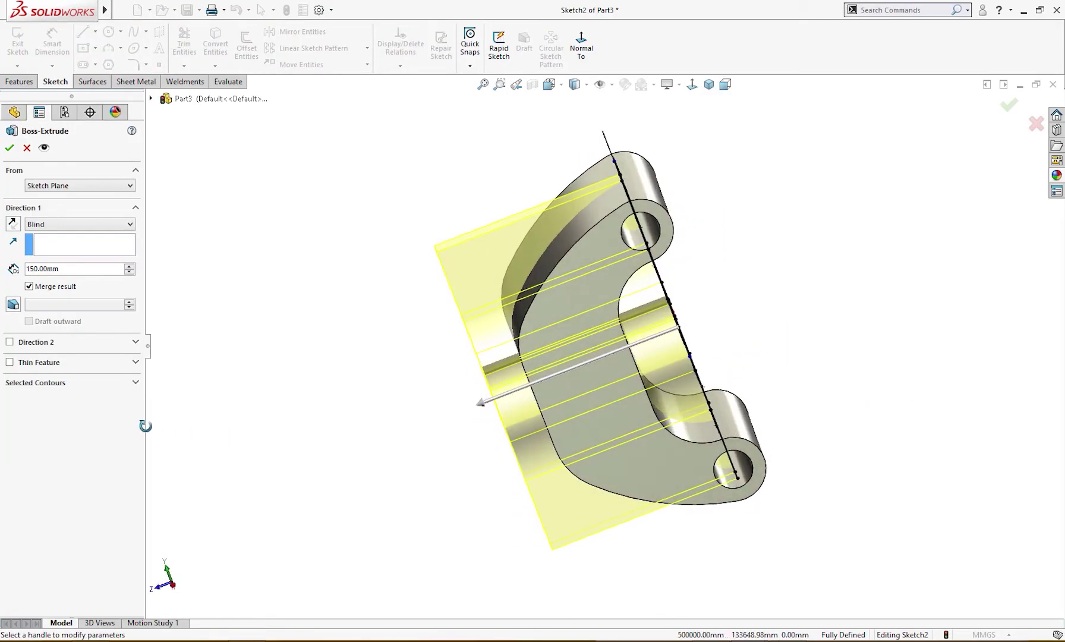
left_click_drag(469, 403, 522, 400)
middle_click_drag(517, 416, 568, 390)
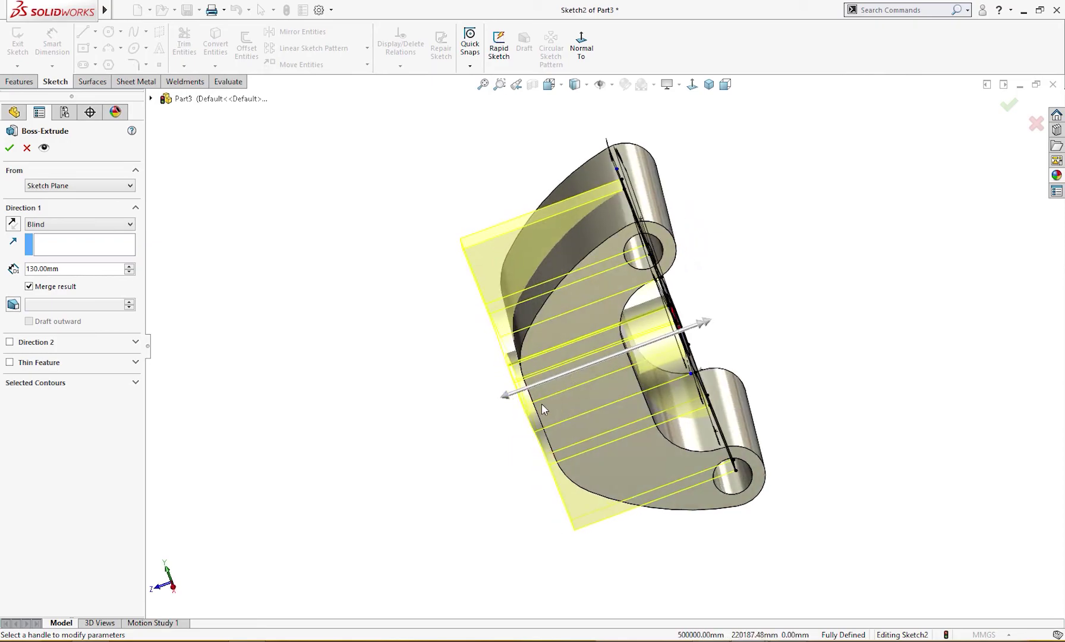
middle_click_drag(484, 436, 466, 413)
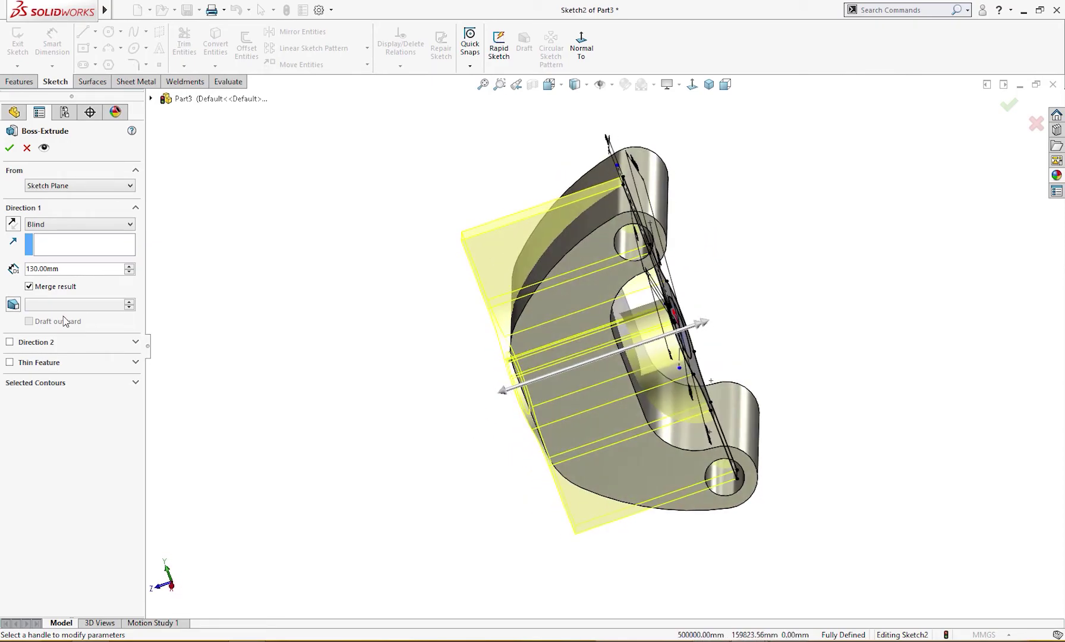
left_click(11, 343)
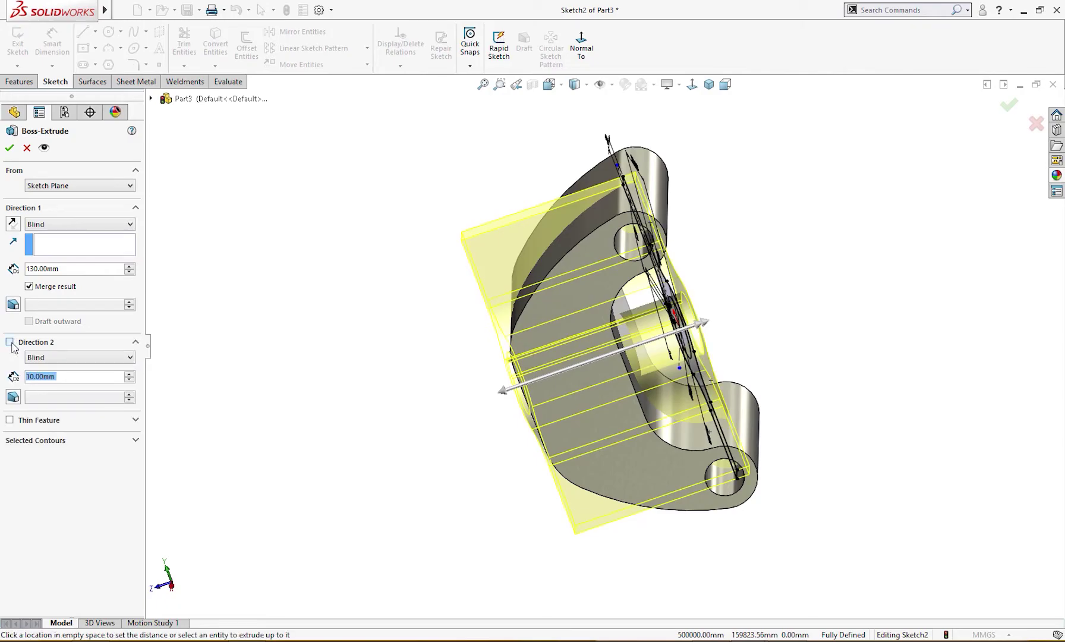
left_click_drag(710, 330, 752, 354)
middle_click_drag(752, 354, 745, 292)
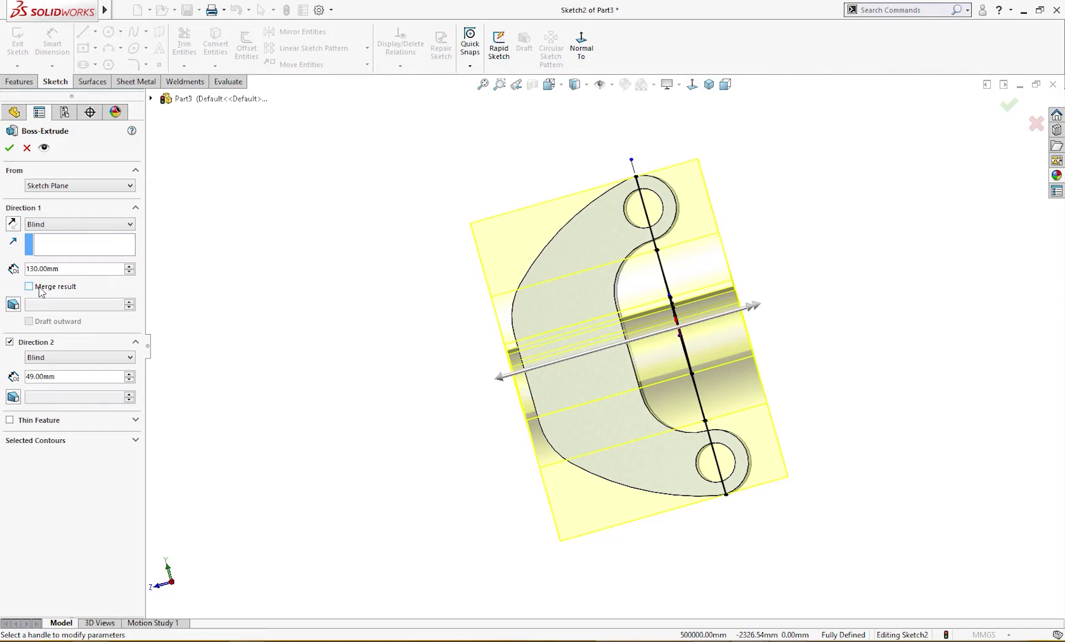
left_click(10, 148)
key("ctrl+7")
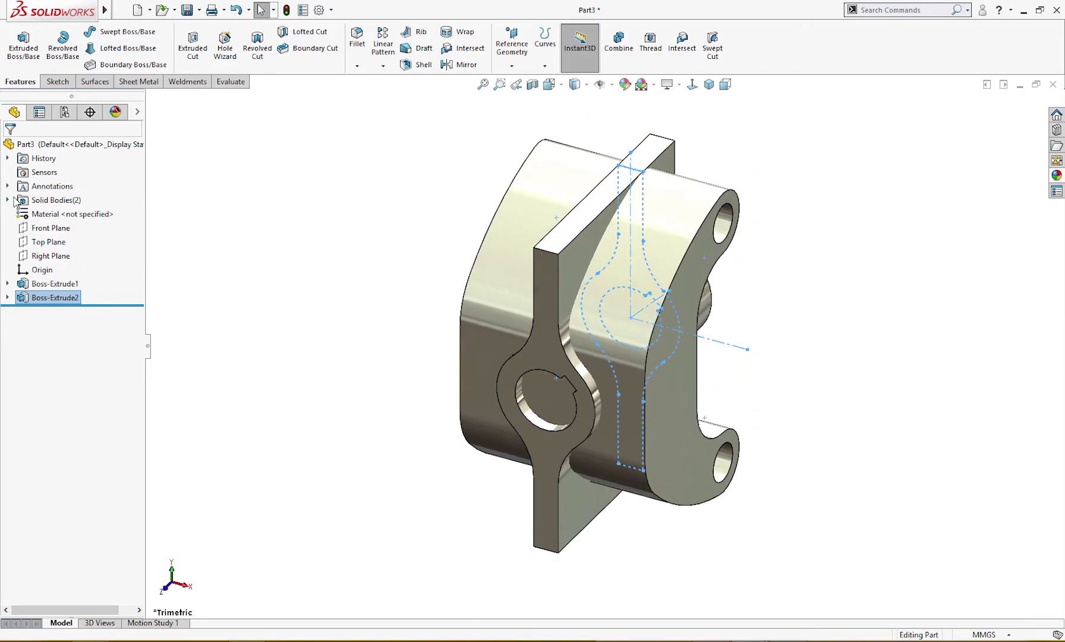
Step: Combine the two solid bodies with the Common operation, keeping only their overlapping volume
left_click(7, 200)
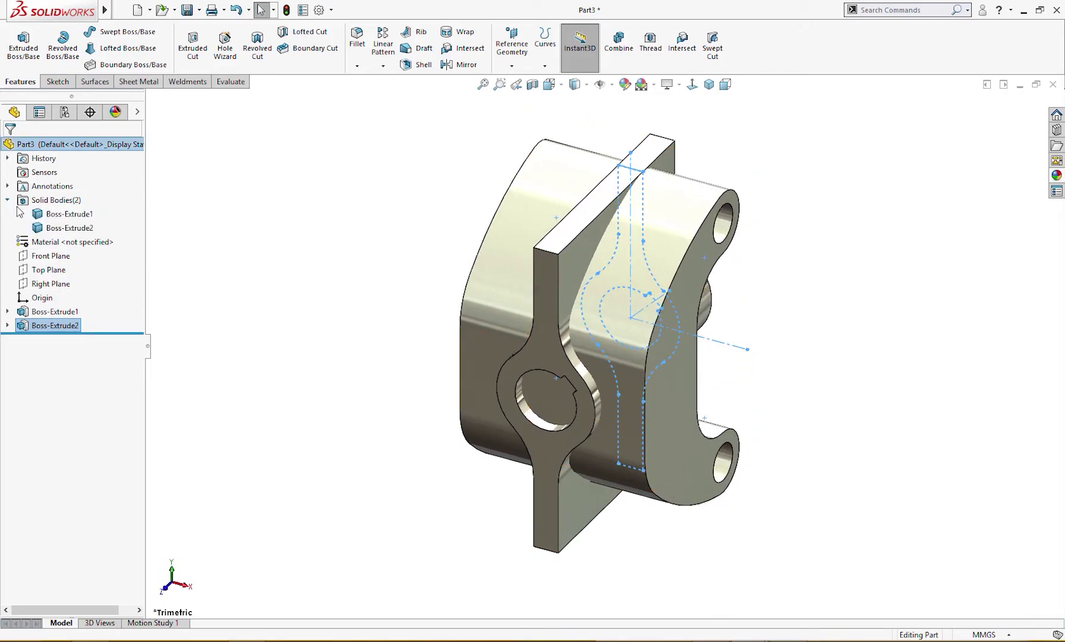
left_click(60, 214)
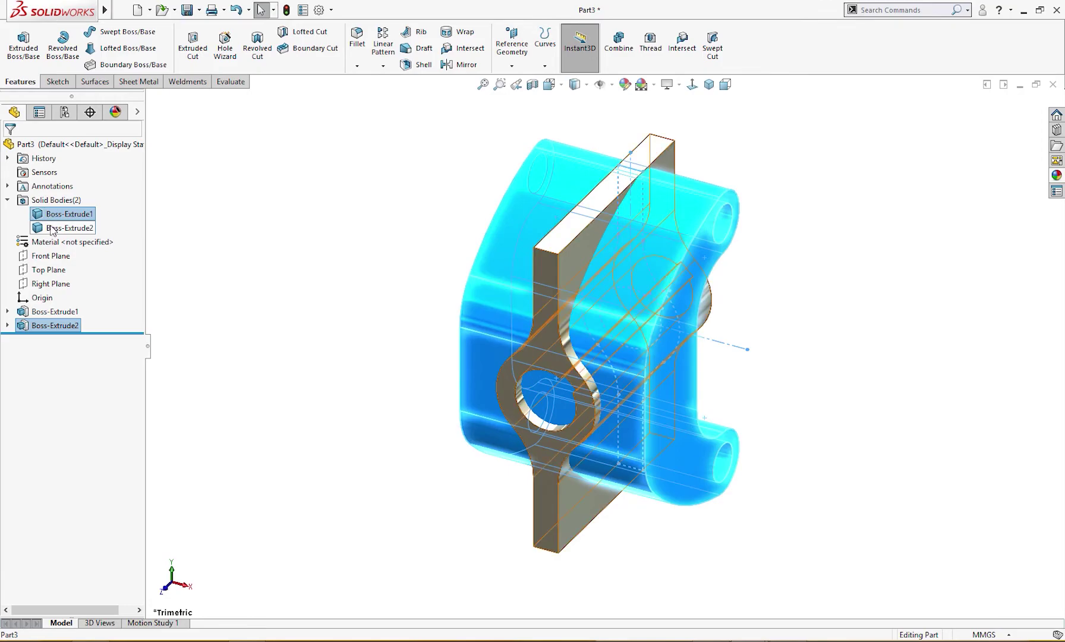
left_click(60, 228, "ctrl")
right_click(51, 227)
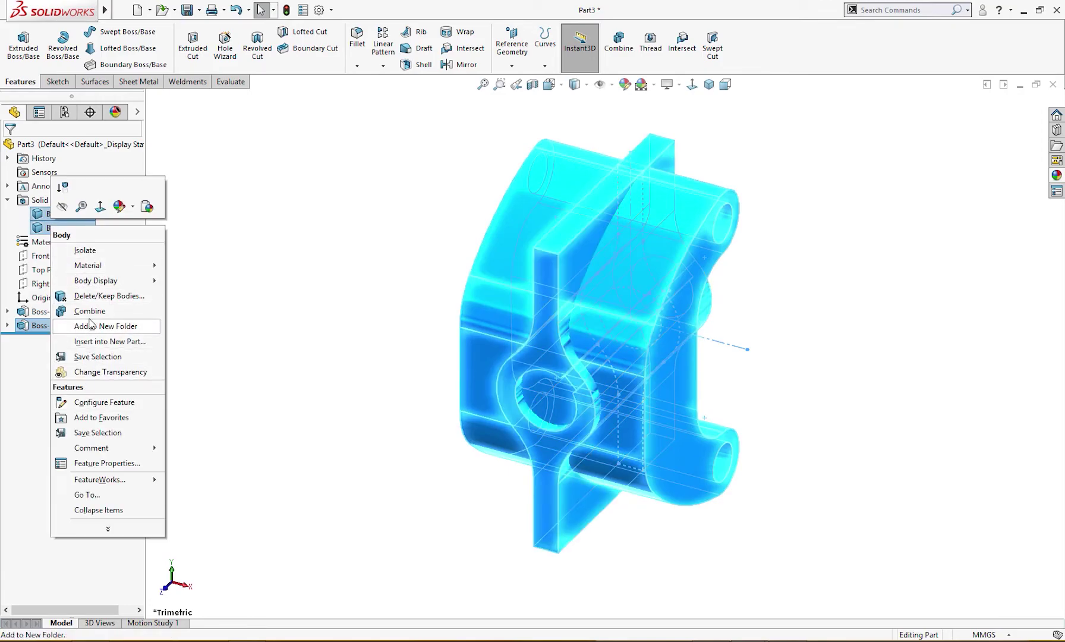
left_click(89, 311)
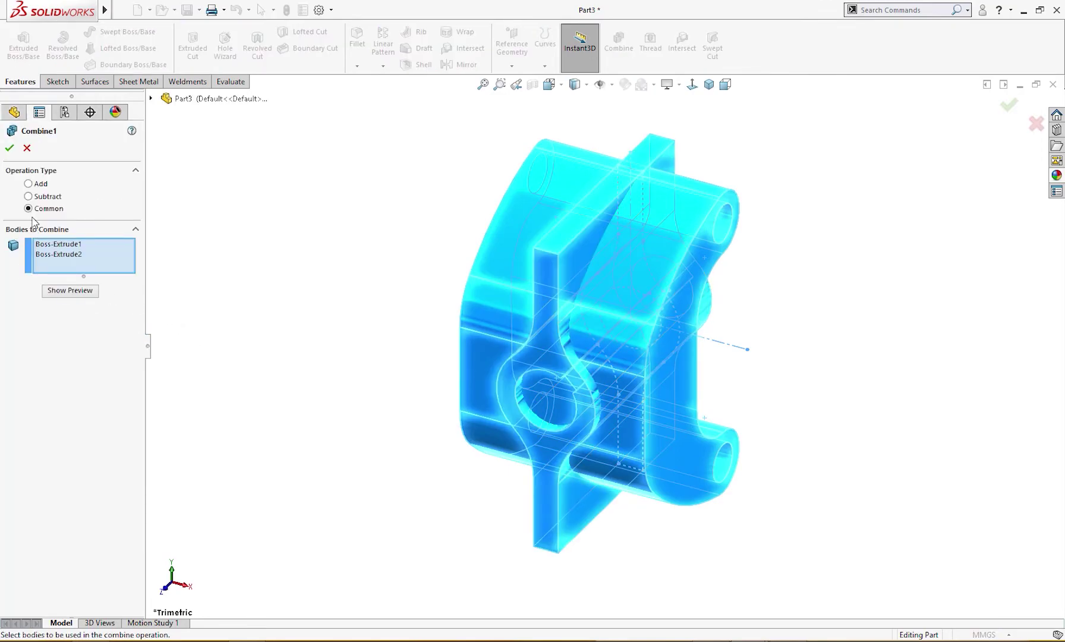
mouse_move(475, 381)
middle_mouse_down()
mouse_move(582, 418)
mouse_move(456, 371)
middle_mouse_up()
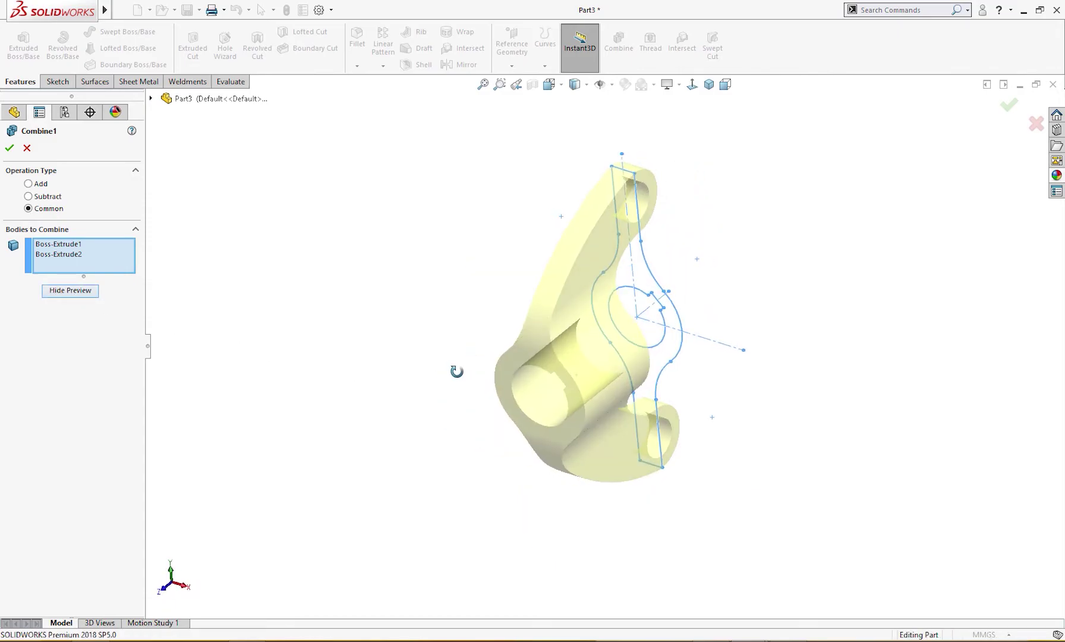
left_click(10, 148)
Step: On the Right Plane, sketch a 50 mm diameter circle centred on the upper arm hole
middle_click_drag(210, 268, 293, 339)
scroll(661, 280, "down", 2)
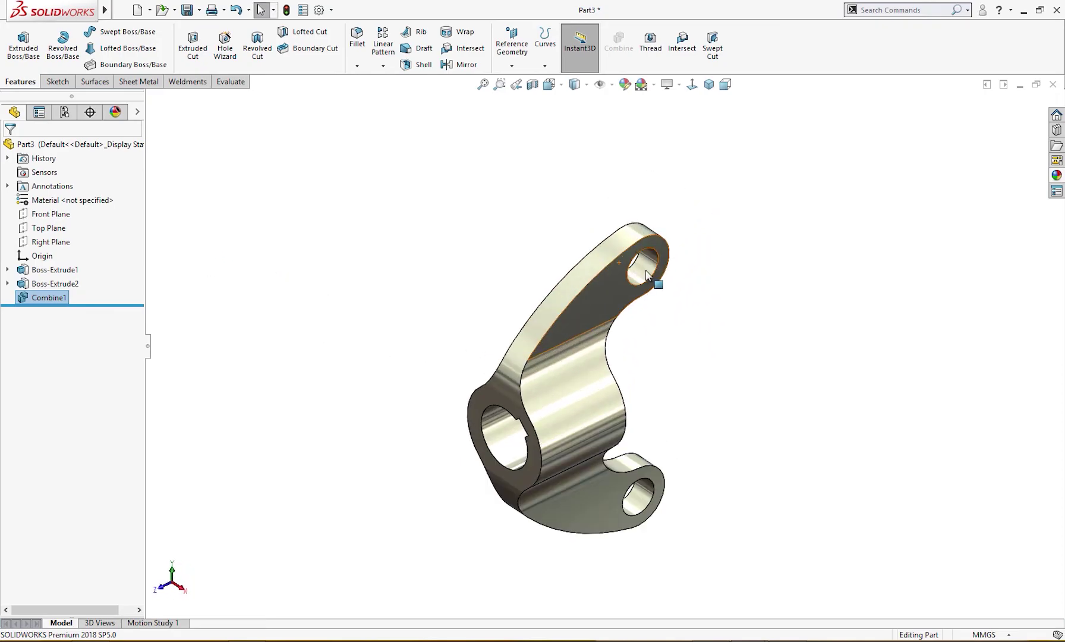
left_click(617, 296)
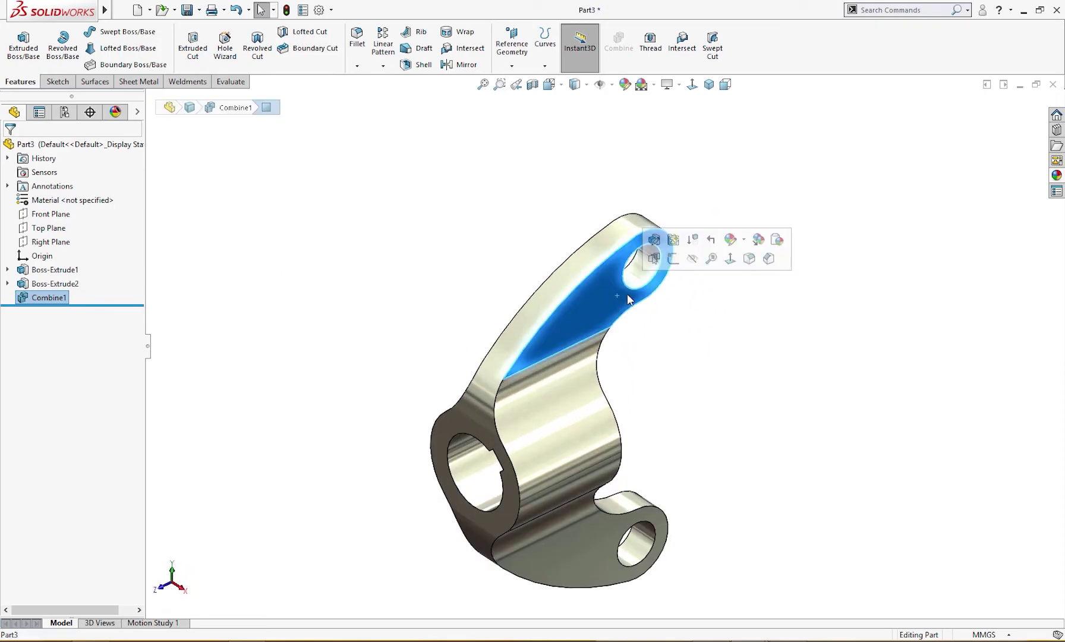
left_click(171, 246)
left_click(63, 241)
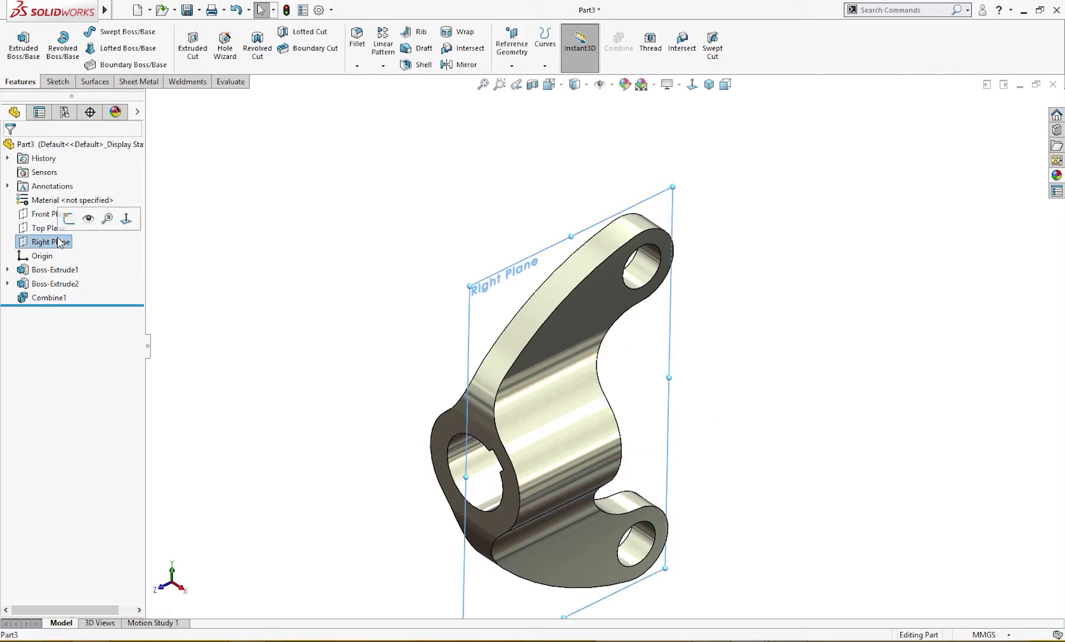
left_click(68, 220)
right_click_drag(242, 186, 285, 188)
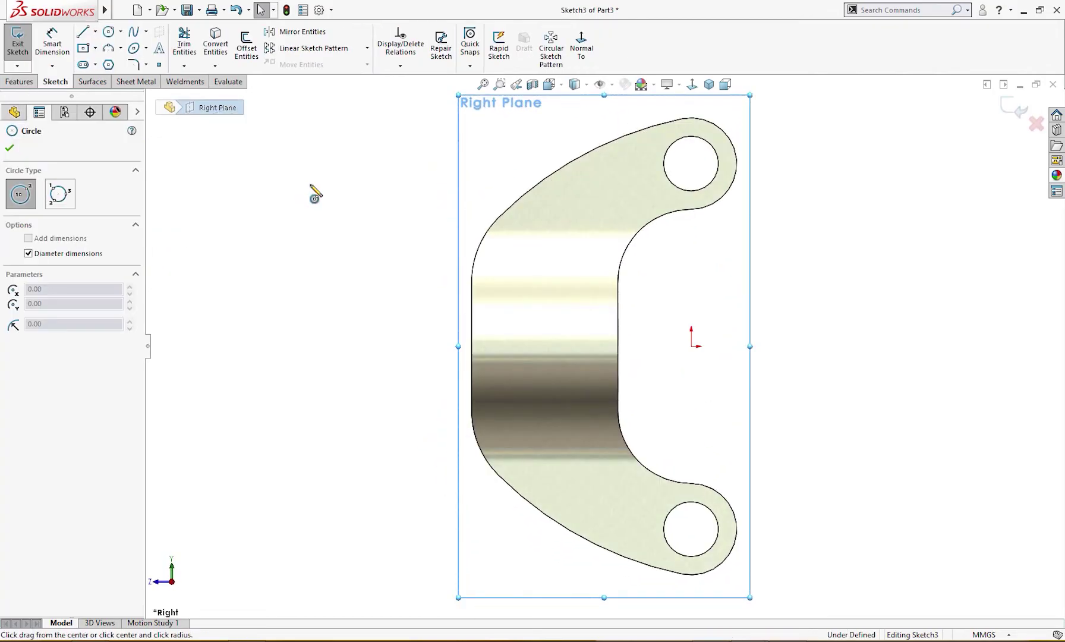
left_click(695, 169)
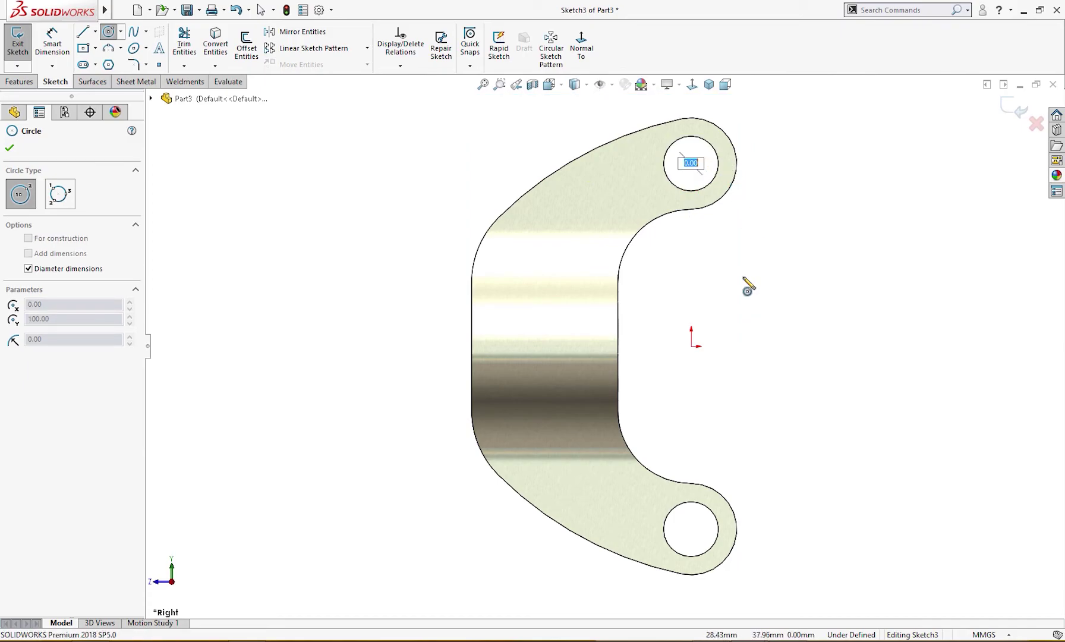
type("50")
key("Return")
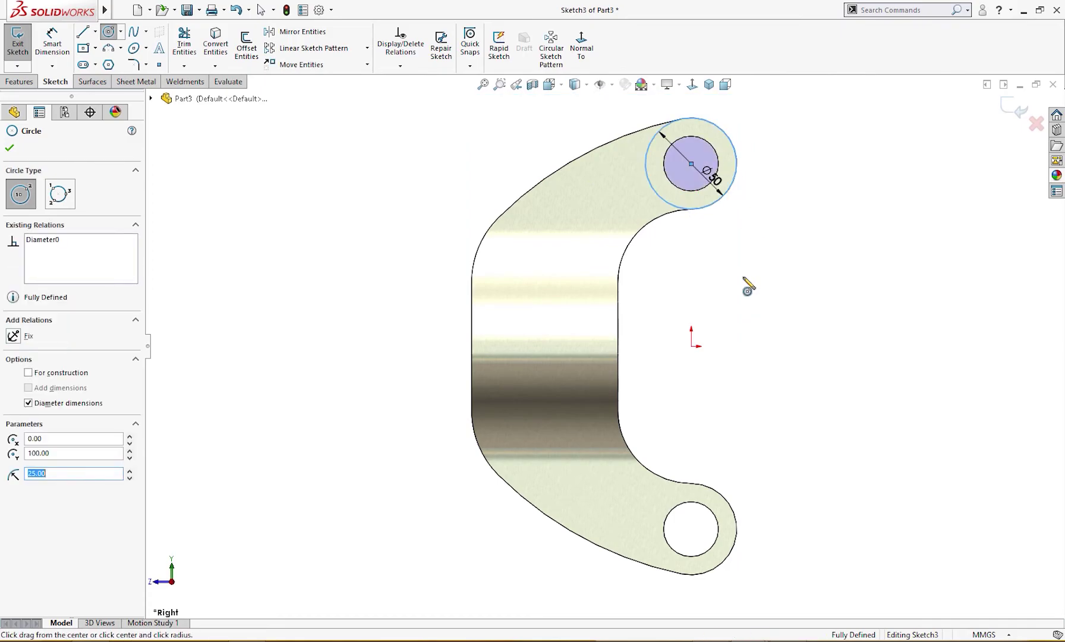
key("Escape")
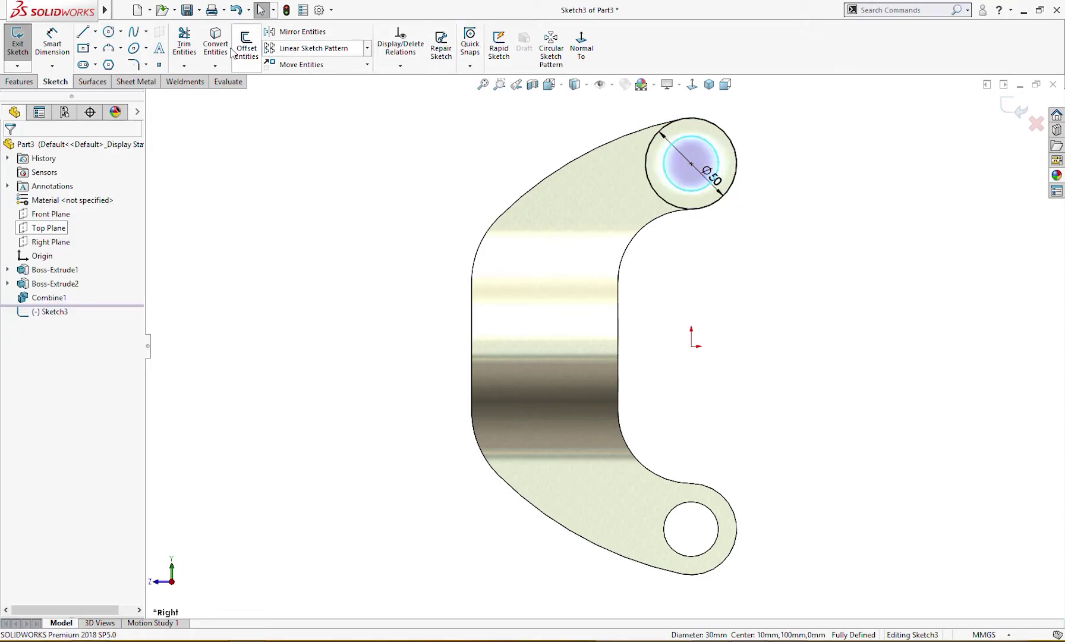
Step: Extrude the ring between the 50 mm circle and the upper hole edge 50 mm using Mid Plane, merged with the arm
right_click_drag(317, 178, 313, 229)
left_click(404, 288)
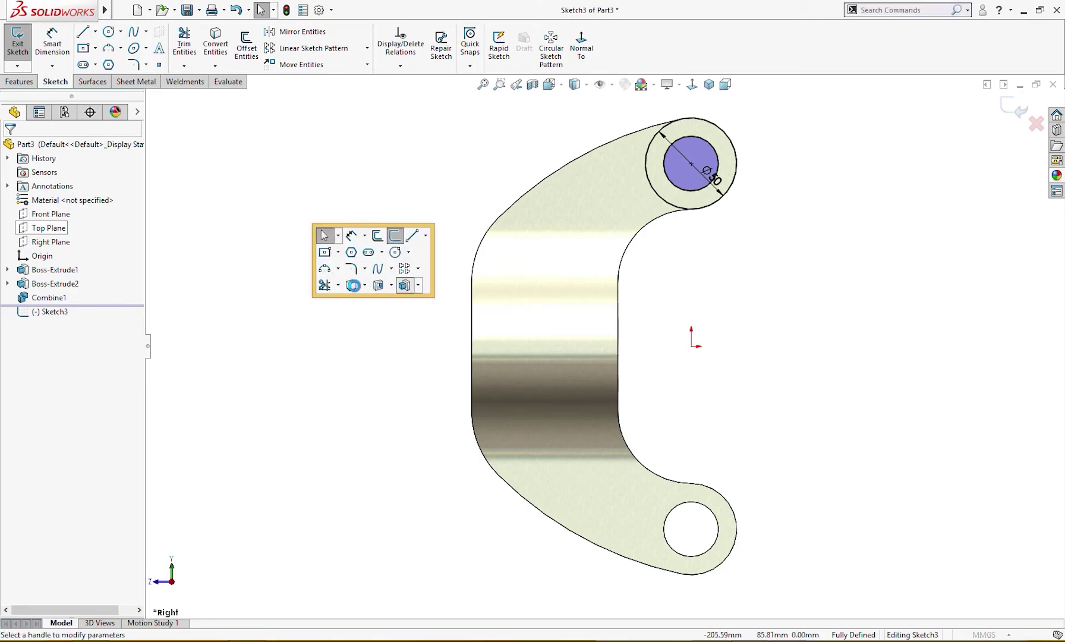
left_click(353, 285)
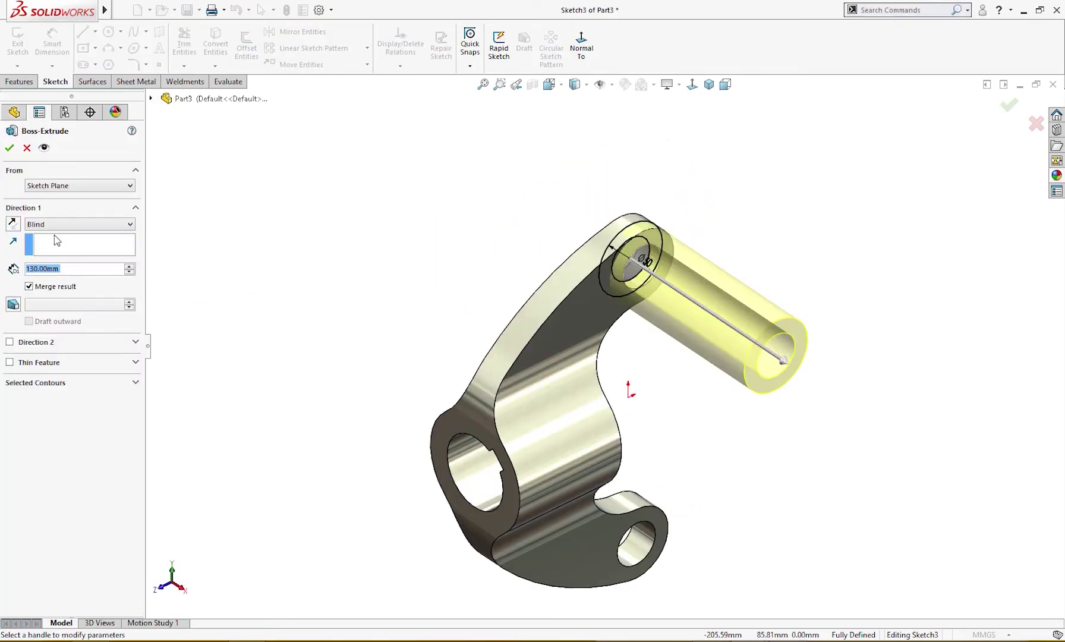
left_click(54, 225)
left_click(46, 285)
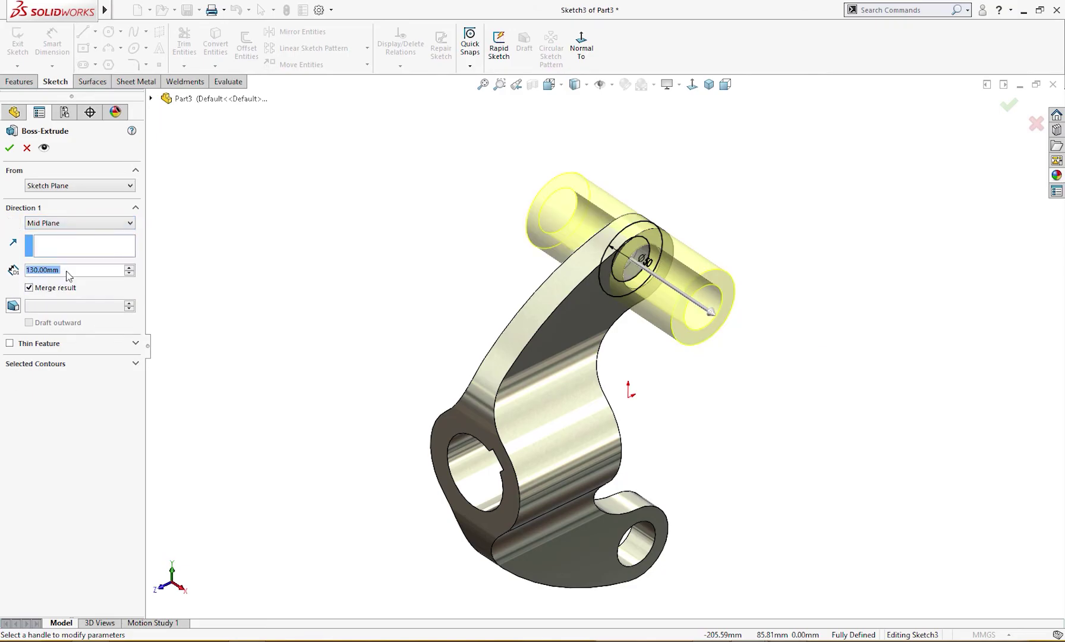
type("50")
key("Return")
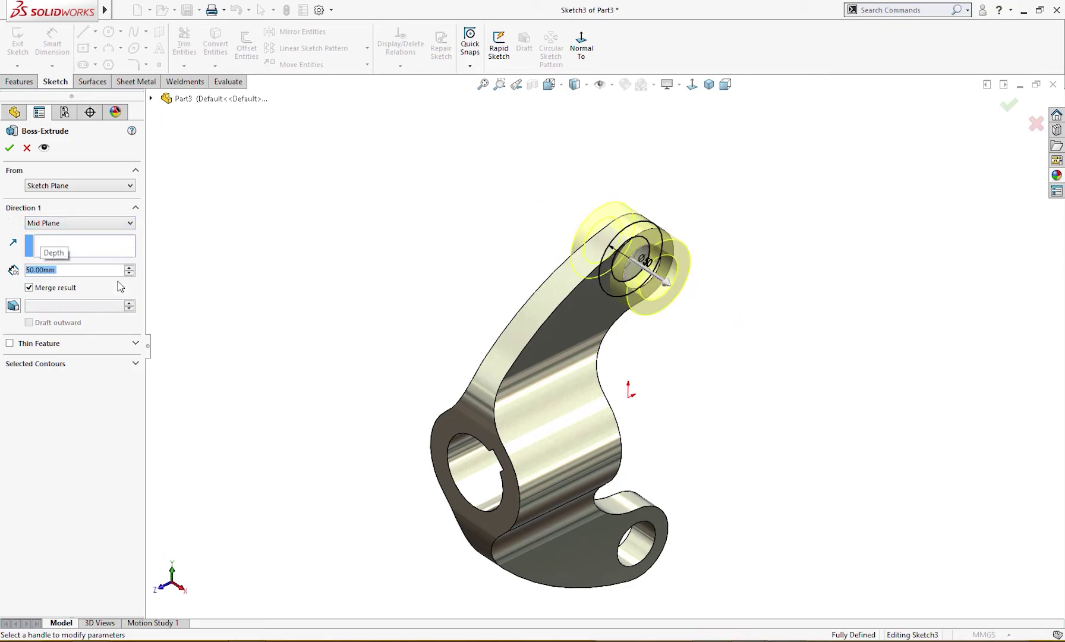
left_click(708, 640)
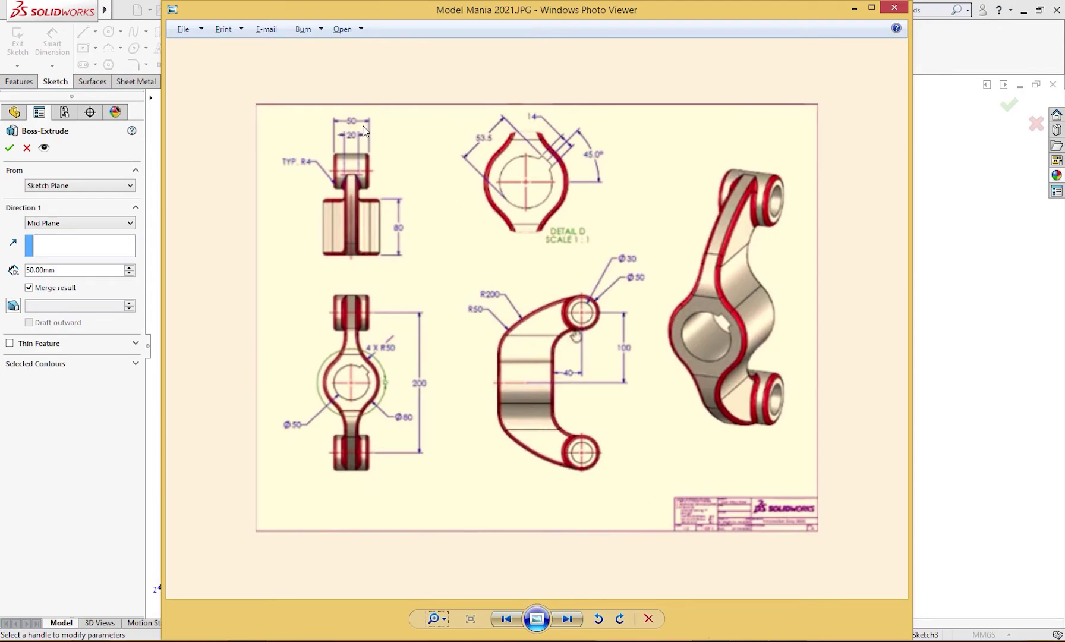
left_click(853, 9)
middle_click_drag(728, 259, 665, 289)
left_click(10, 148)
middle_click_drag(299, 293, 264, 258)
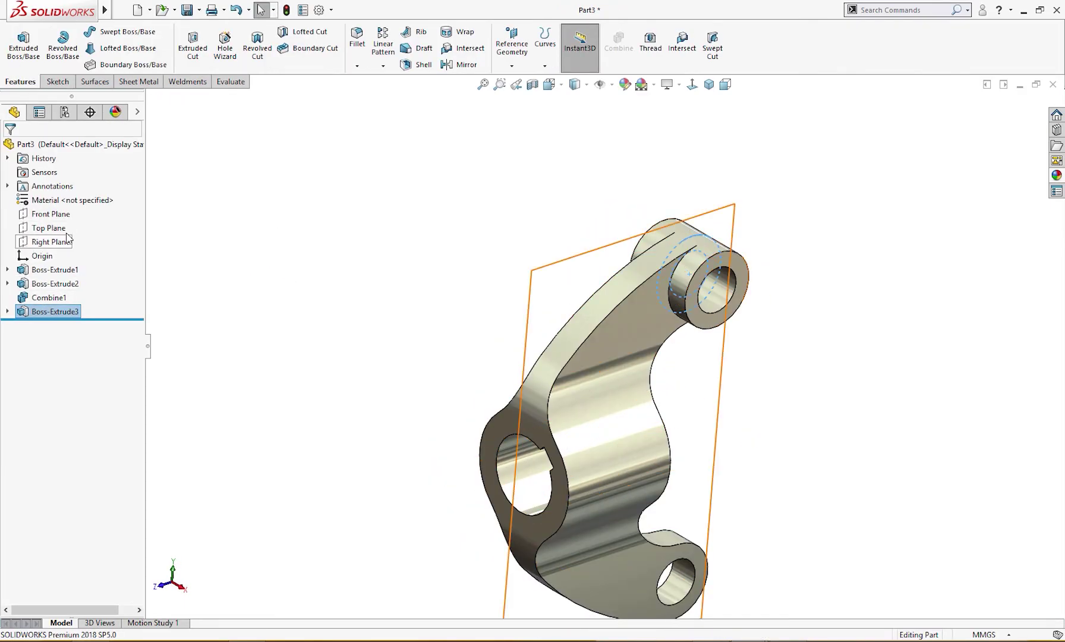
Step: Mirror the upper ring boss about the Top Plane onto the lower arm hole
left_click(48, 228)
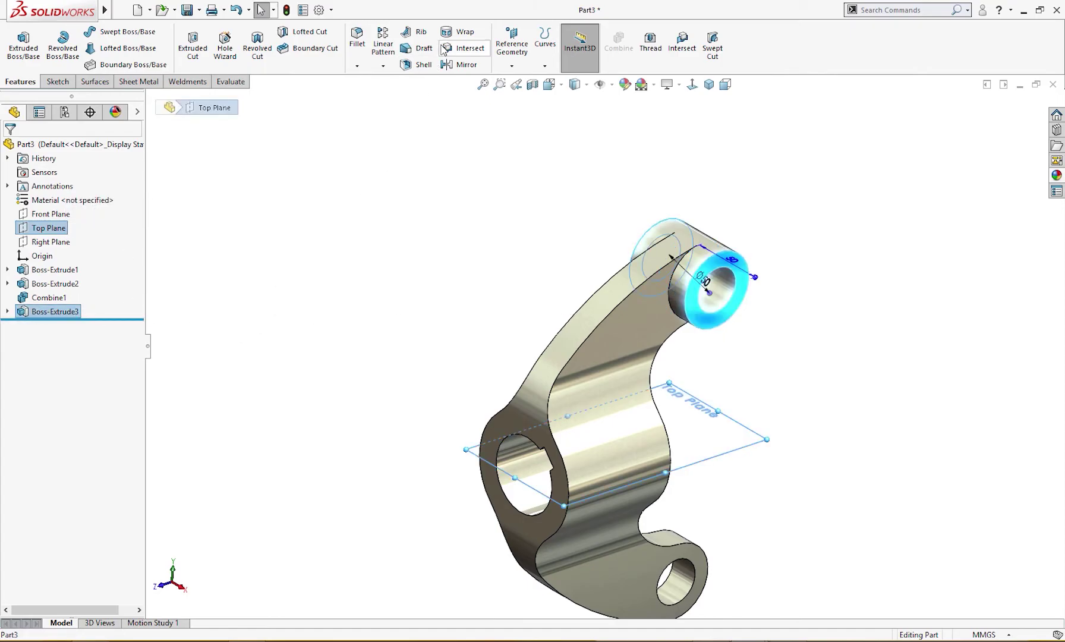
left_click(464, 67)
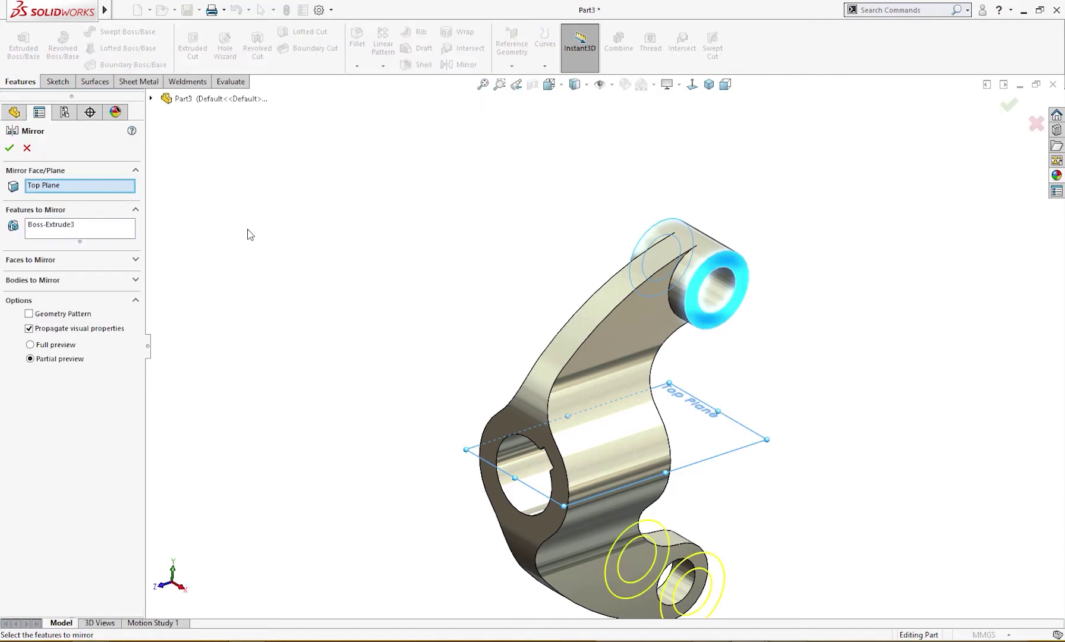
left_click(10, 149)
middle_click_drag(297, 297, 401, 229)
right_click_drag(401, 229, 394, 285)
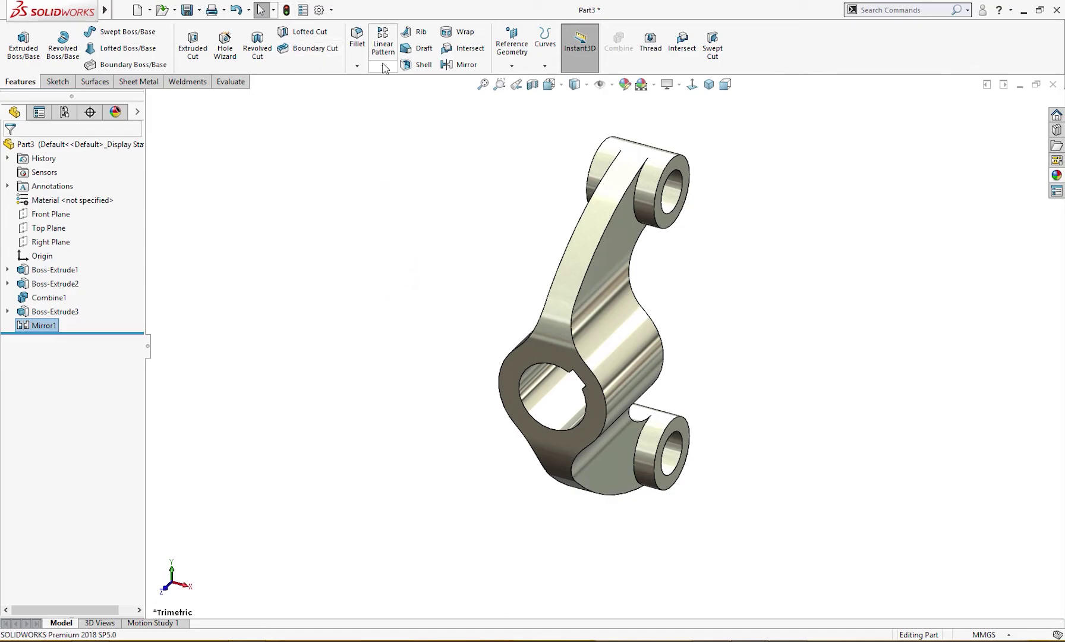
Step: Fillet the arm's outer and inner curved faces and the cylindrical faces of both ring bosses with a 4 mm radius
left_click(356, 37)
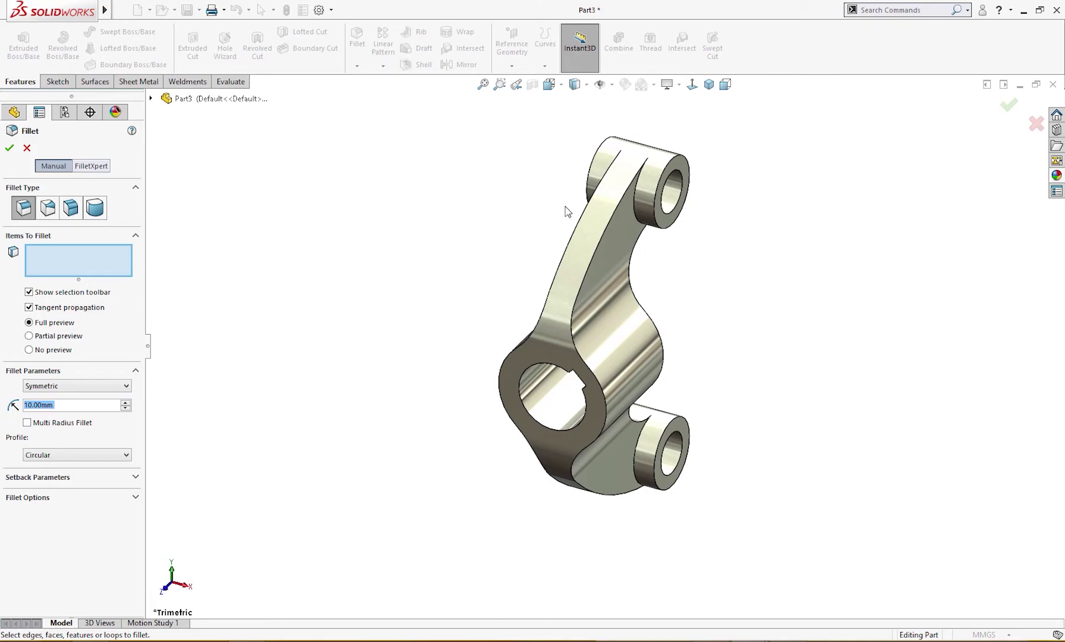
left_click(588, 239)
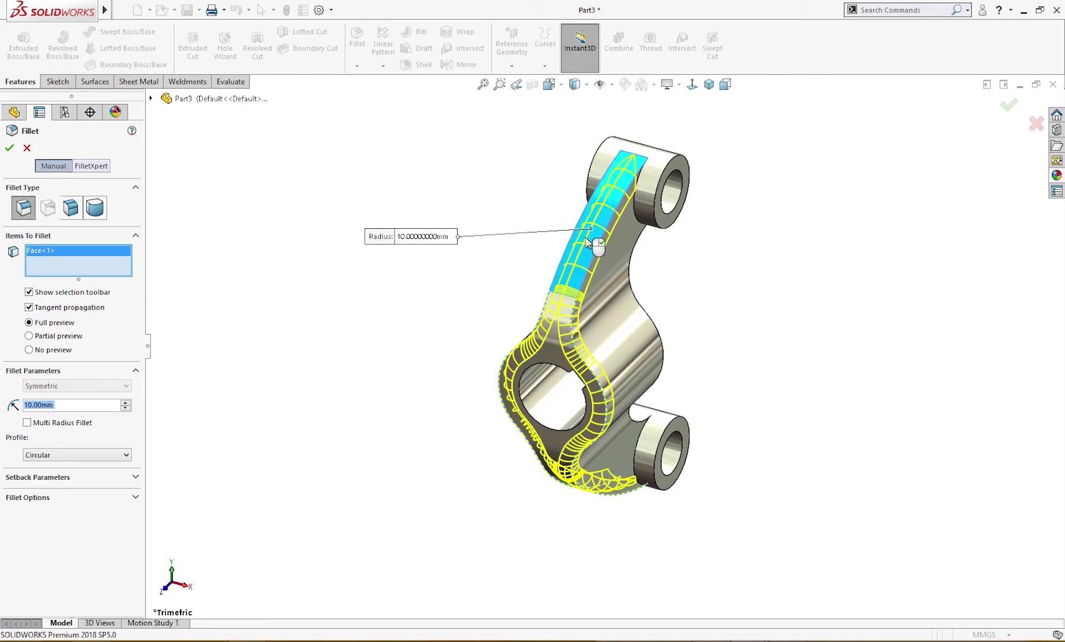
left_click_drag(70, 405, 2, 406)
type("4")
key("Return")
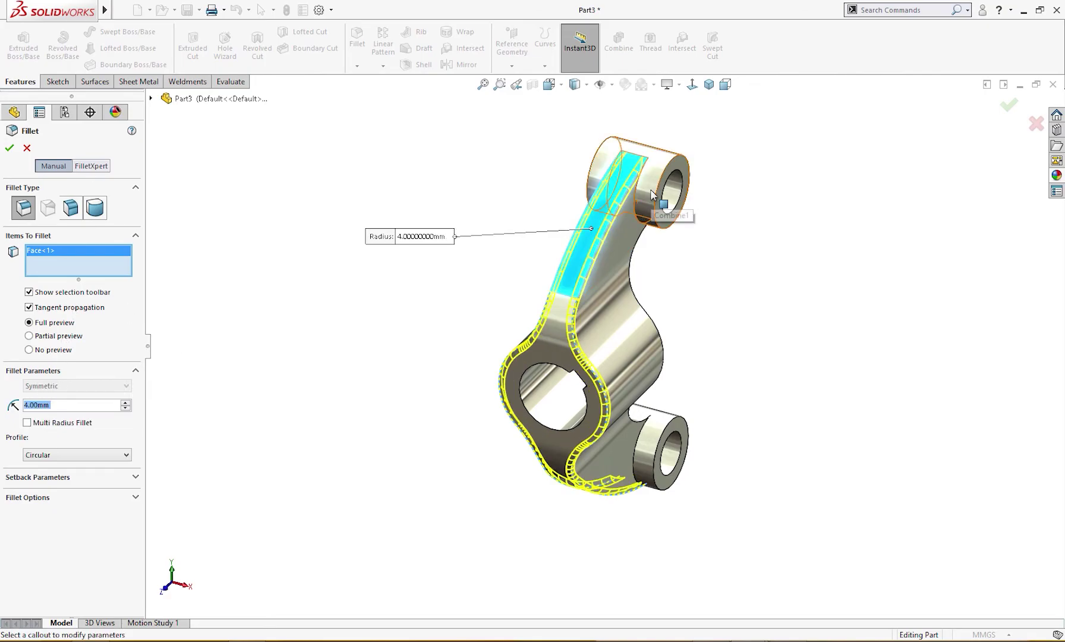
left_click(670, 207)
left_click(648, 467)
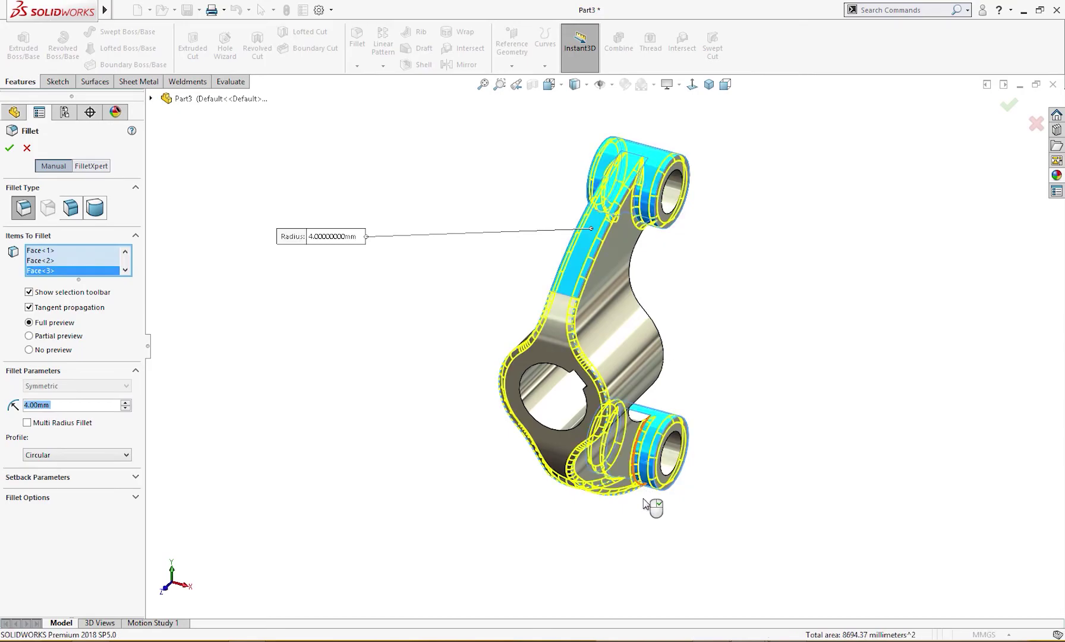
middle_click_drag(645, 516, 497, 567)
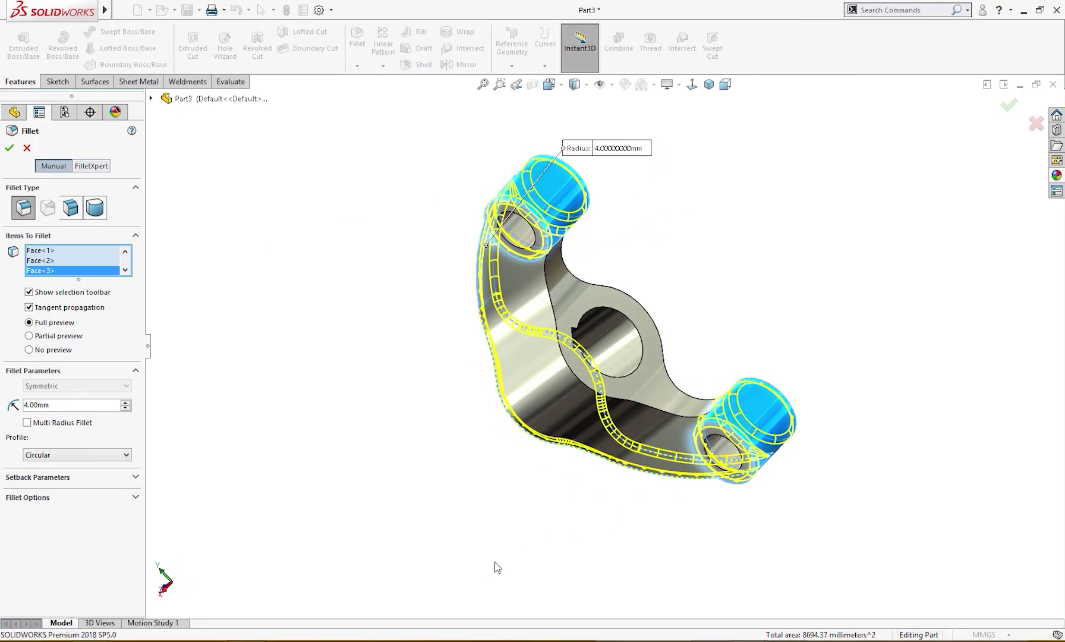
left_click(554, 273)
middle_click_drag(663, 229, 416, 421)
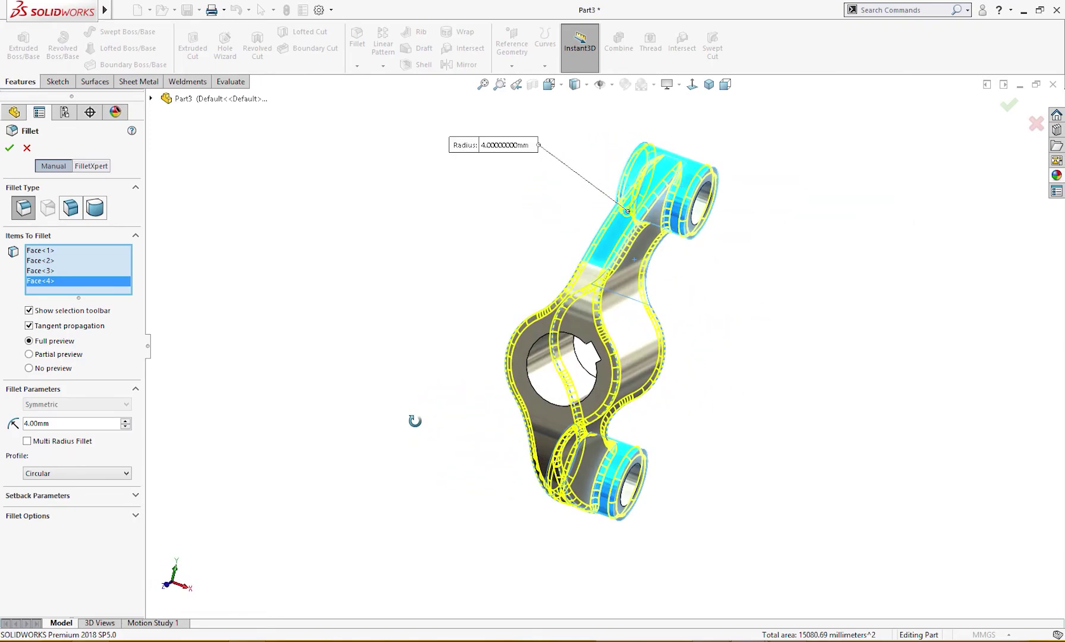
left_click(11, 149)
middle_click_drag(254, 340, 331, 383)
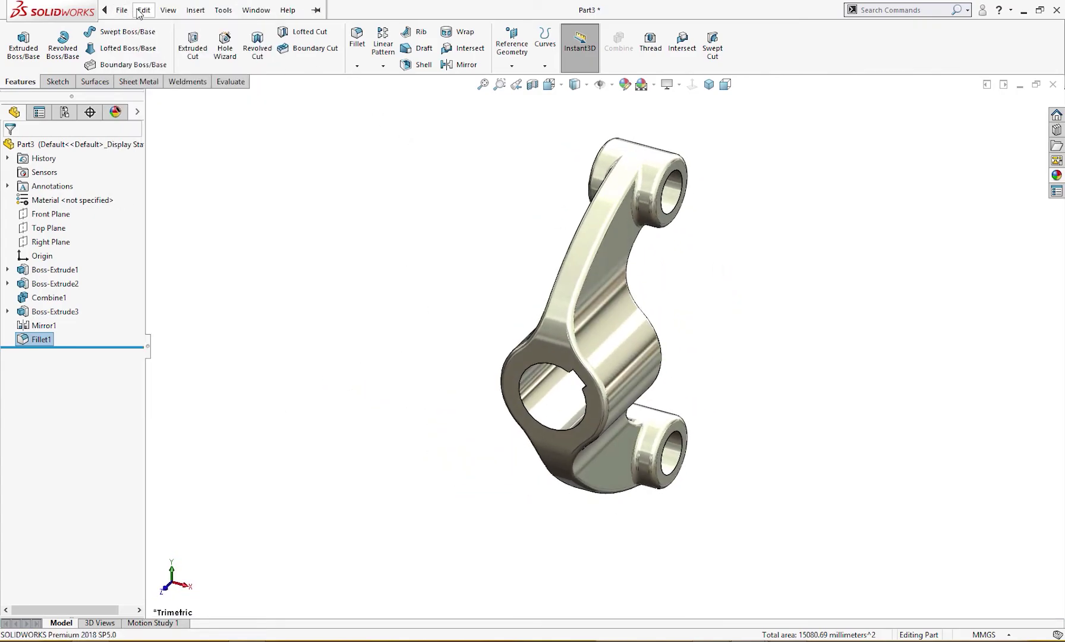
Step: Set the model display to show tangent edges as visible
left_click(167, 10)
mouse_move(185, 70)
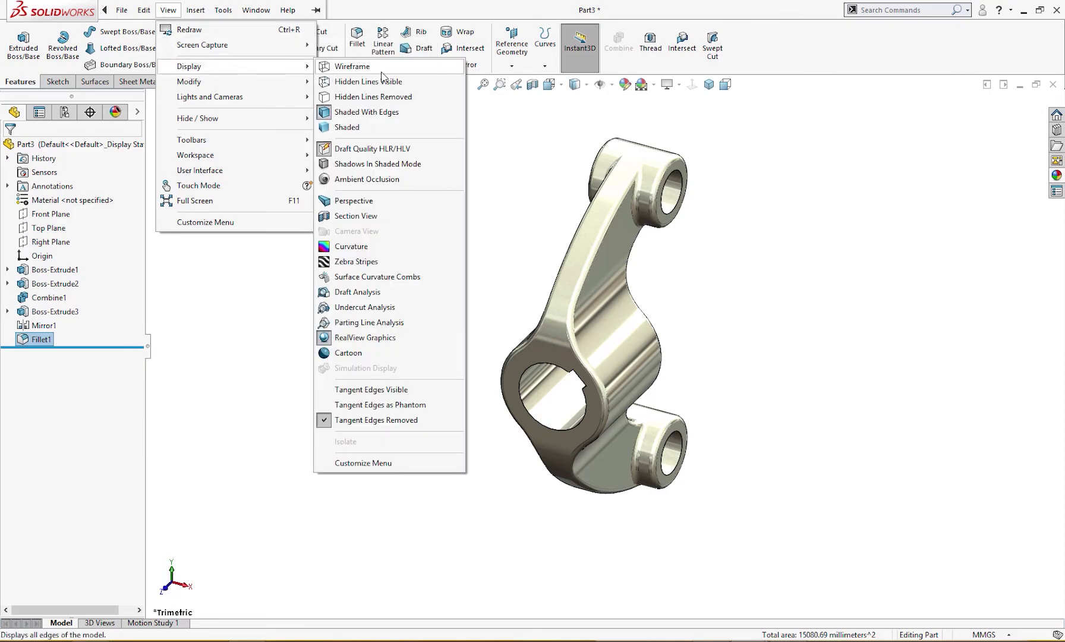
left_click(389, 389)
mouse_move(388, 392)
middle_mouse_down()
mouse_move(537, 419)
mouse_move(397, 375)
mouse_move(383, 384)
middle_mouse_up()
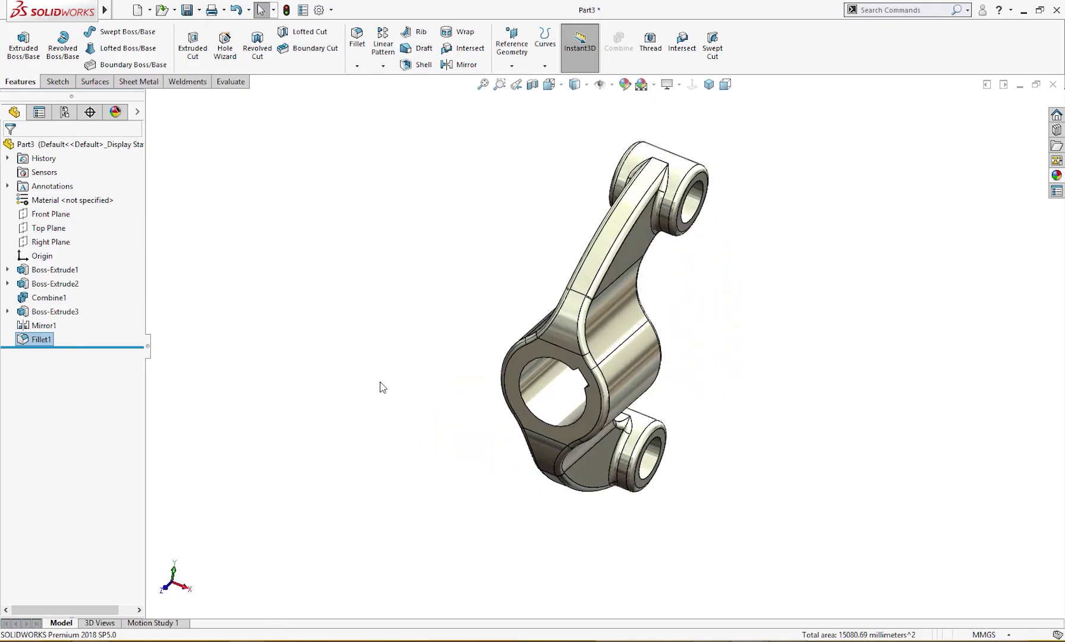
middle_click_drag(434, 330, 399, 317)
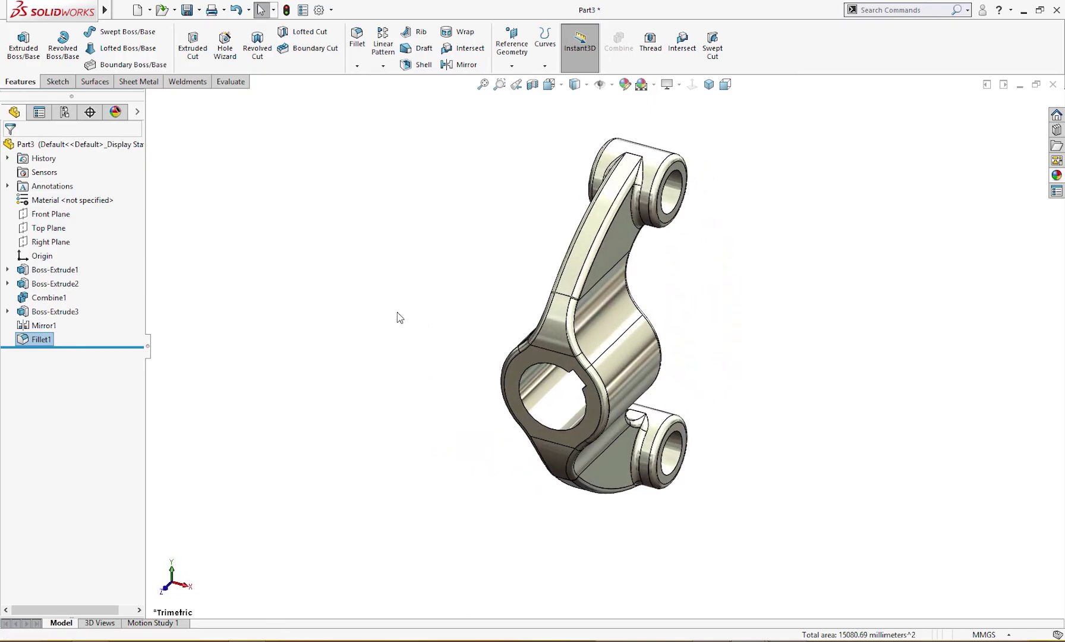
Step: Colour the 4 mm fillet feature red (RGB 255, 0, 0)
right_click(40, 341)
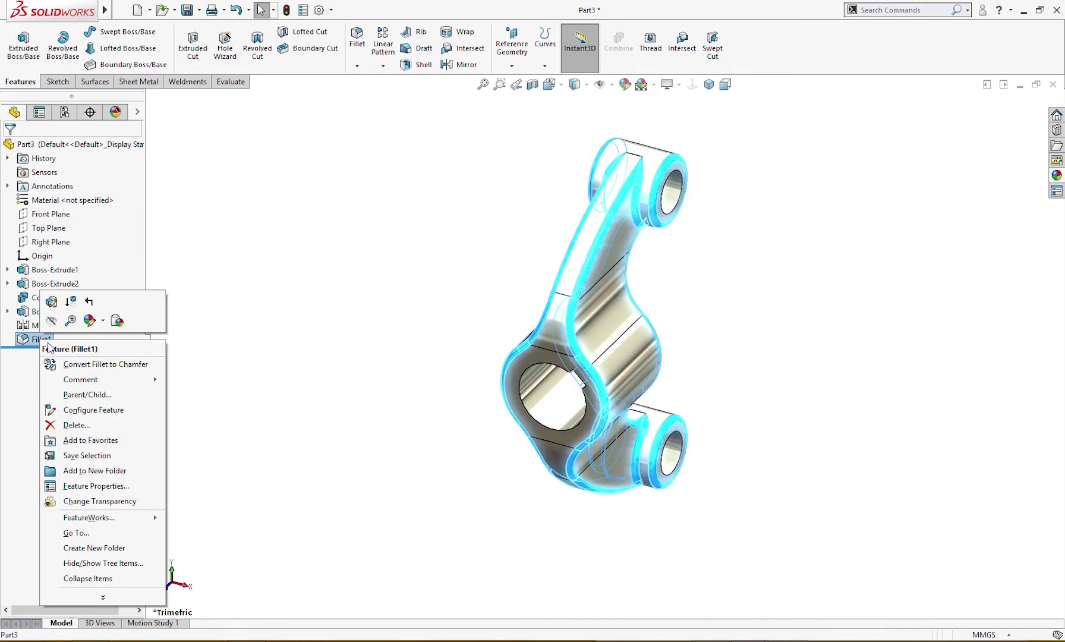
left_click(89, 320)
left_click(101, 350)
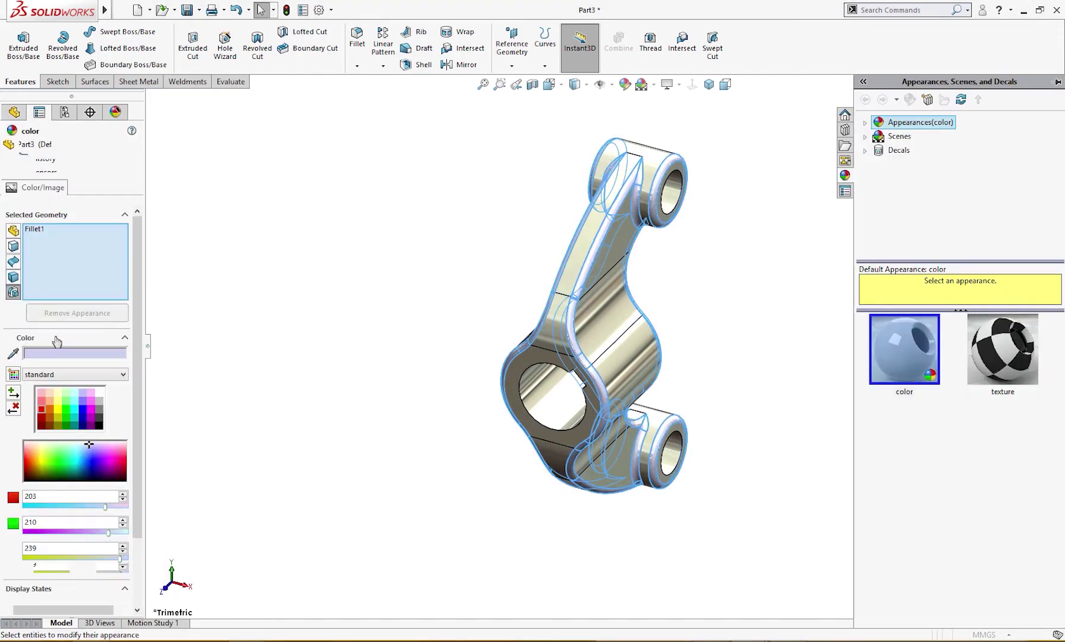
left_click(41, 409)
middle_click_drag(241, 399, 259, 383)
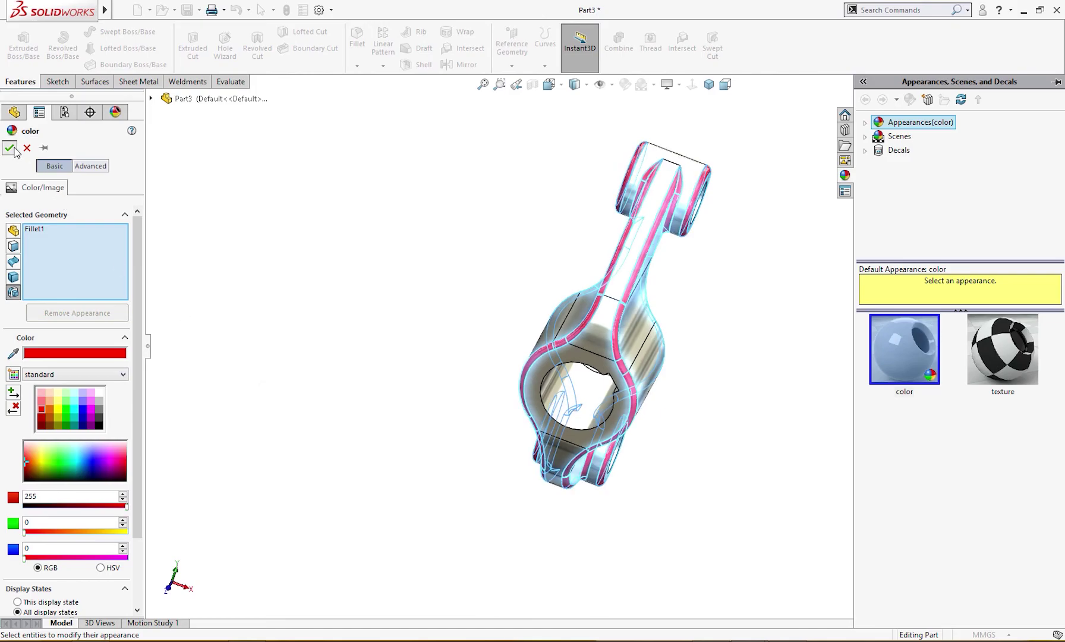
left_click(10, 148)
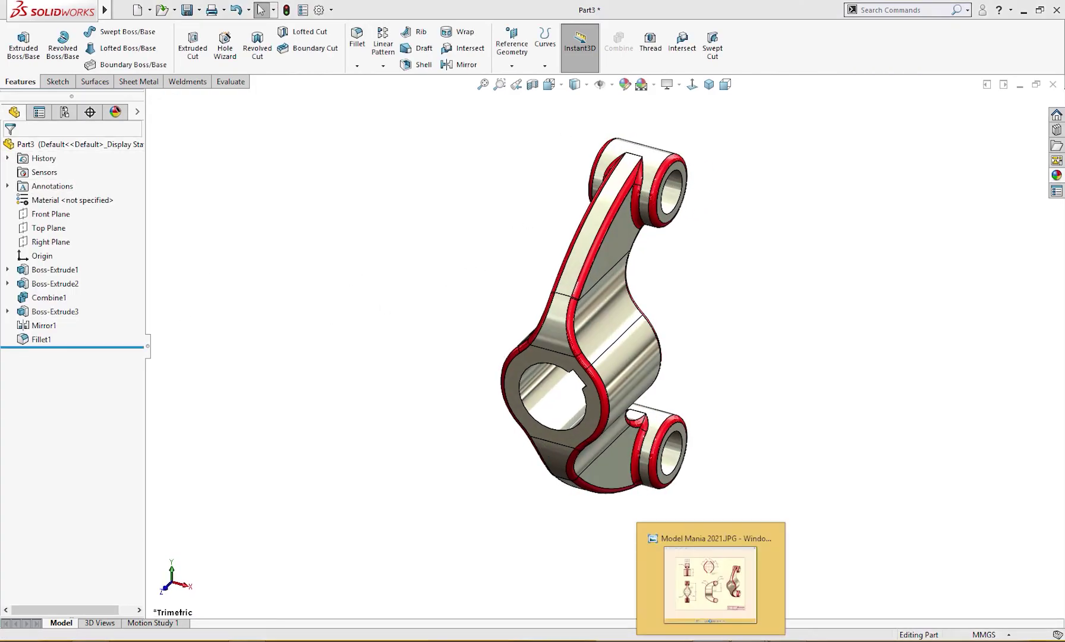
Step: Check the Model Mania 2021 reference drawing and assign Cast Carbon Steel as the part's material
left_click(720, 533)
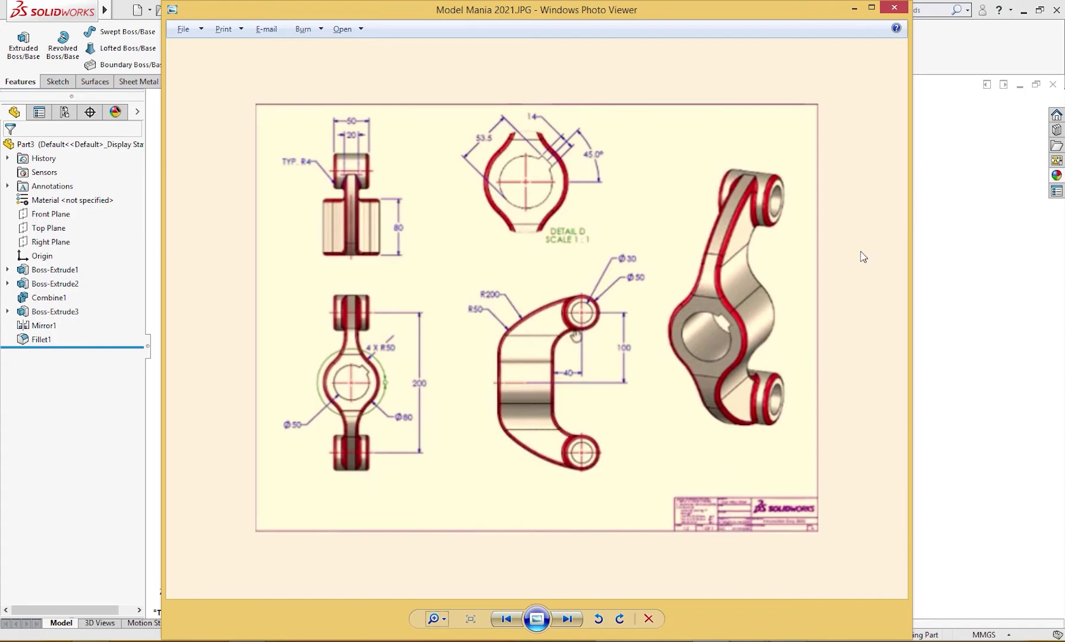
left_click(854, 10)
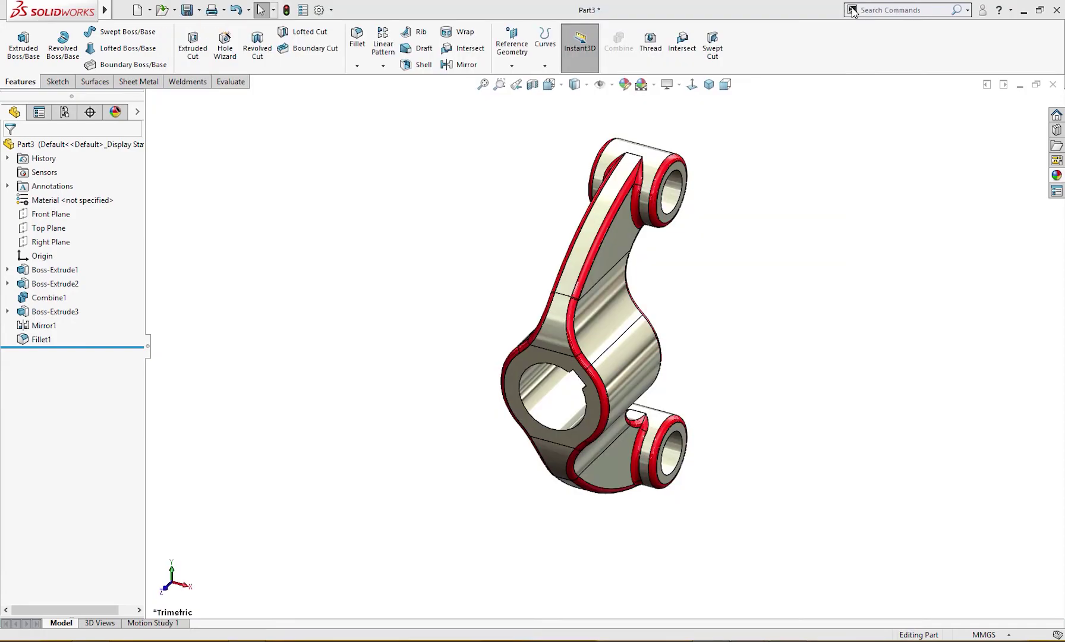
right_click(87, 200)
left_click(134, 208)
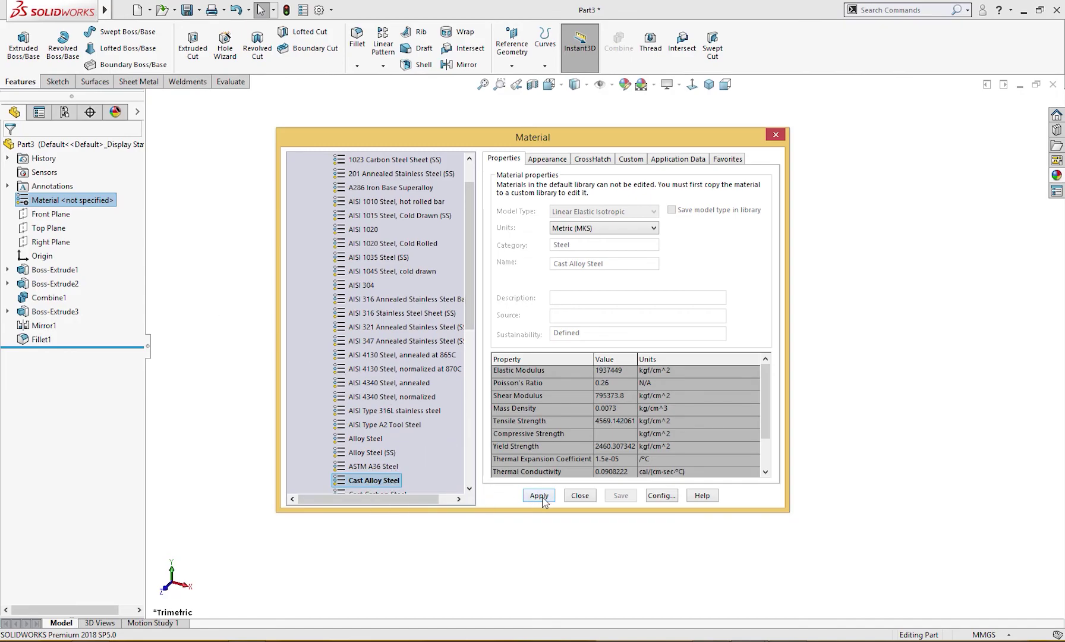
scroll(456, 455, "down", 1)
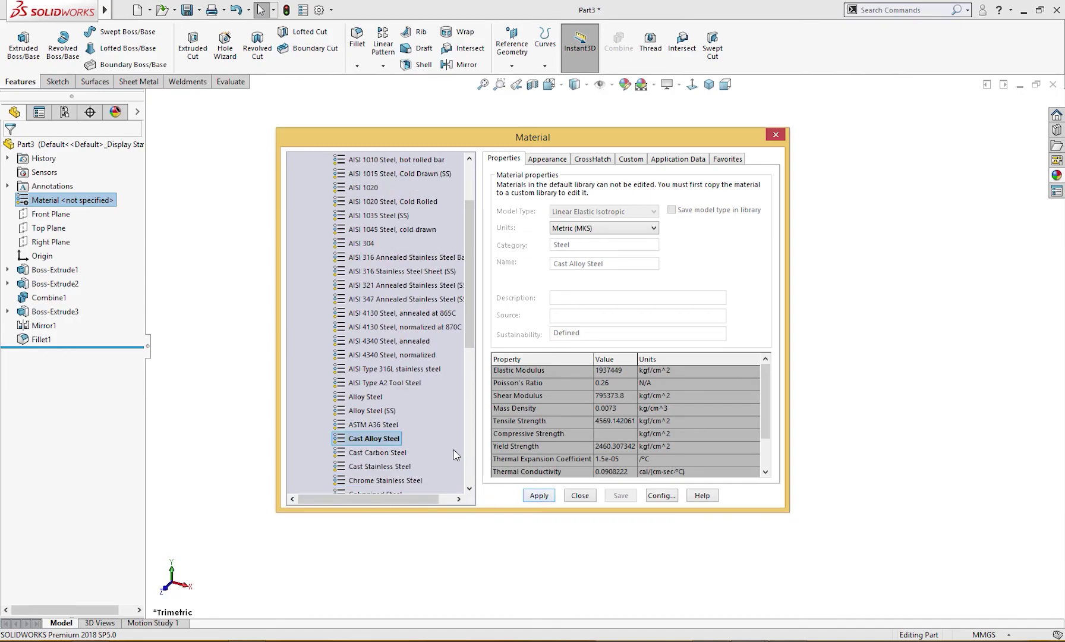
left_click(401, 453)
left_click(538, 496)
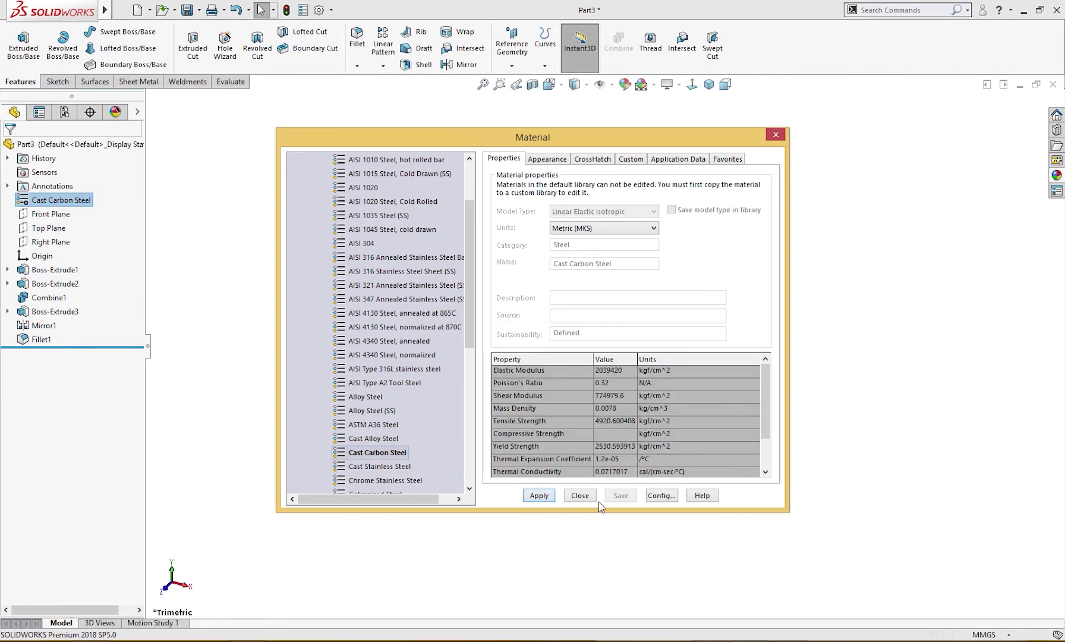
left_click(580, 497)
mouse_move(554, 513)
middle_mouse_down()
mouse_move(644, 525)
mouse_move(611, 511)
mouse_move(535, 513)
middle_mouse_up()
right_click_drag(561, 512, 597, 487)
middle_click_drag(542, 513, 472, 521)
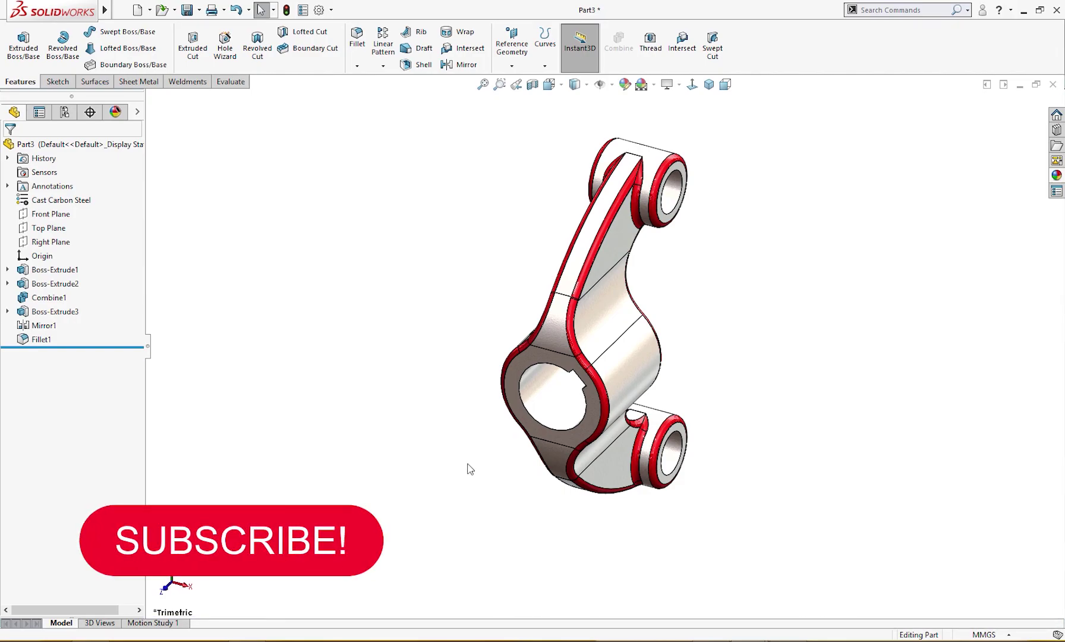